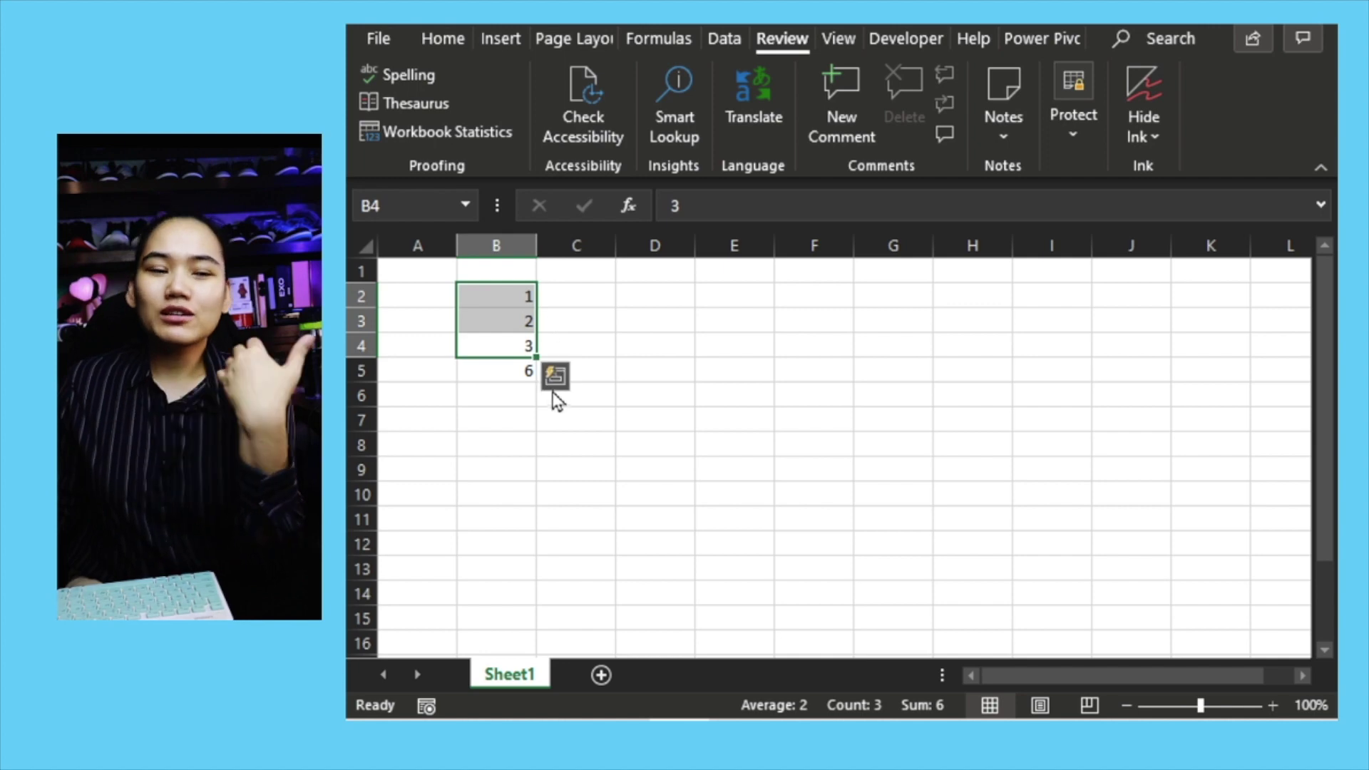
# Step: Select the numbers 1, 2, 3 and their total 6 in B2:B5
pyautogui.moveTo(519, 370); pyautogui.dragTo(515, 293)
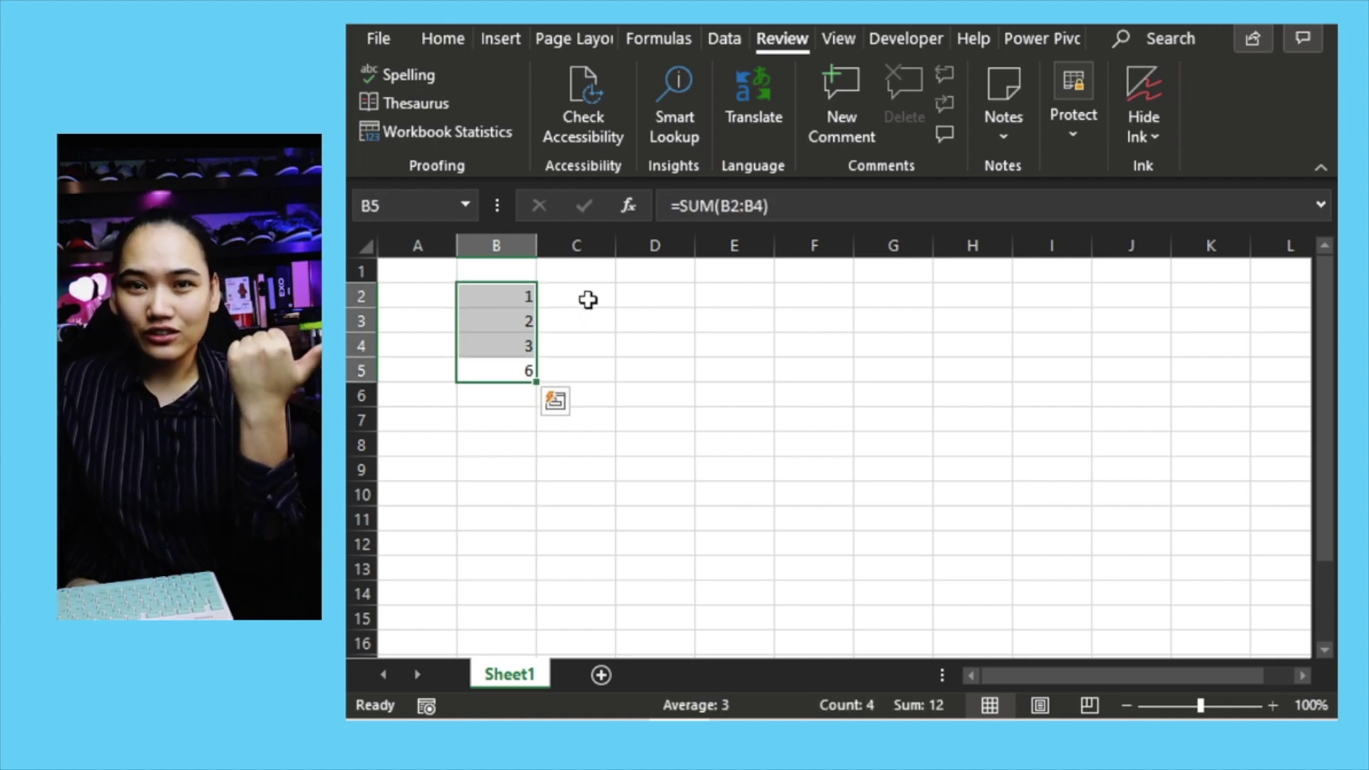
# Step: Cut the numbers 1–3 and their total from B2:B5 to move them to A1
pyautogui.hotkey('ctrl', 'q')
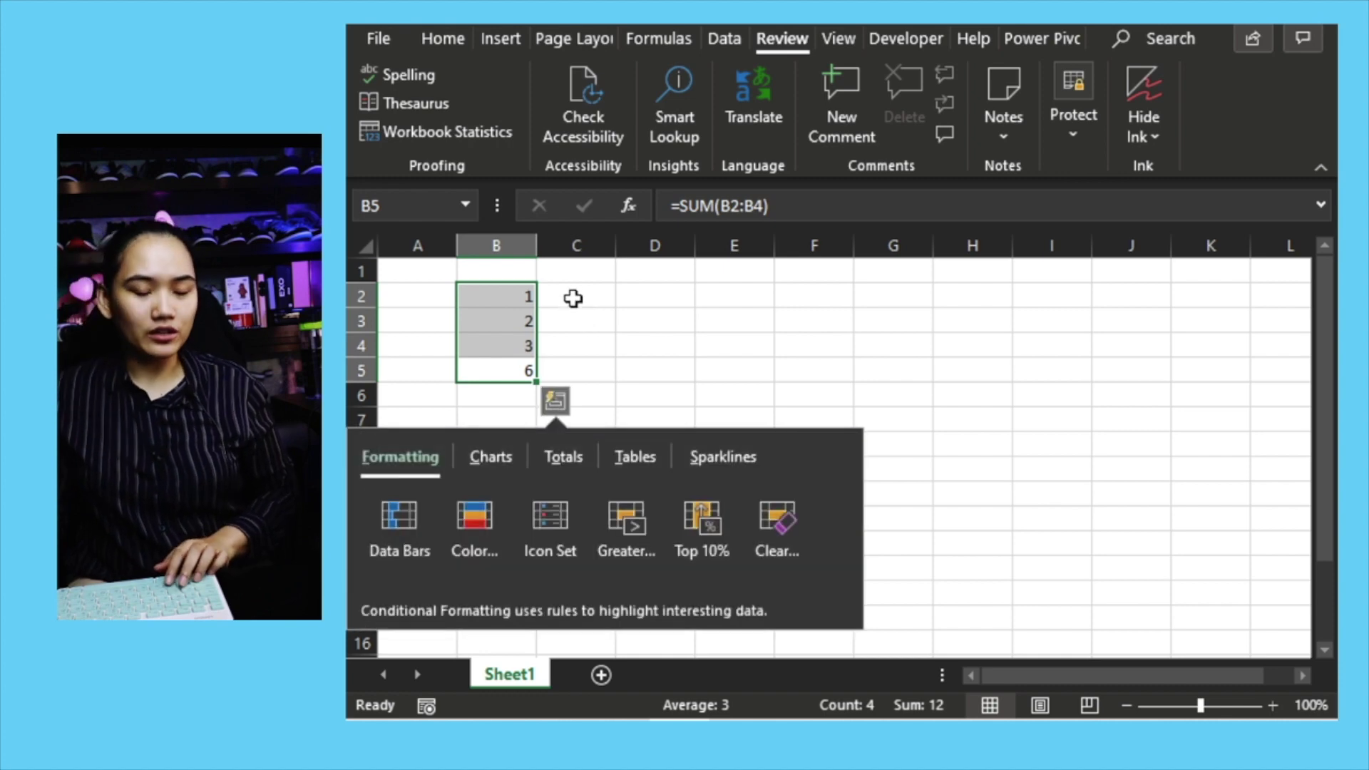
pyautogui.click(499, 298)
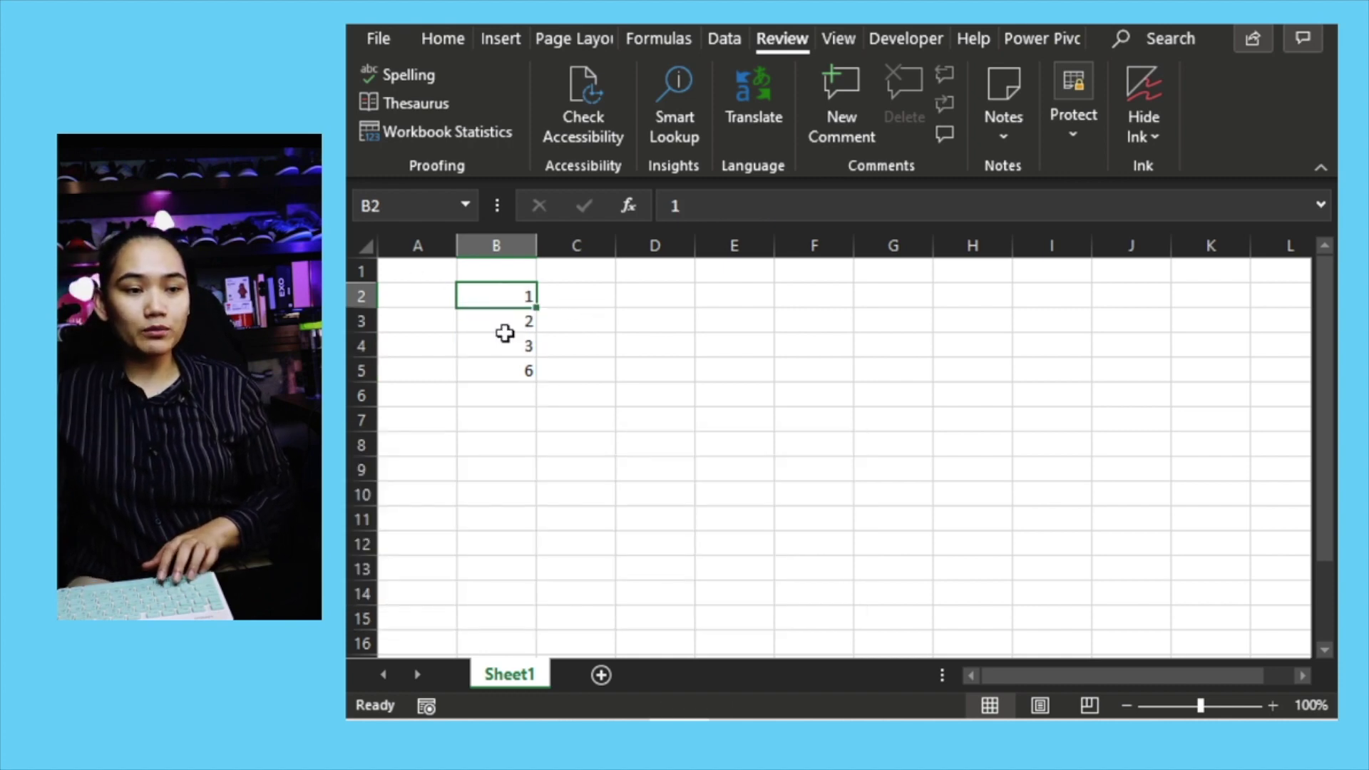
pyautogui.keyDown('shift'); pyautogui.click(515, 368); pyautogui.keyUp('shift')
pyautogui.hotkey('ctrl', 'x')
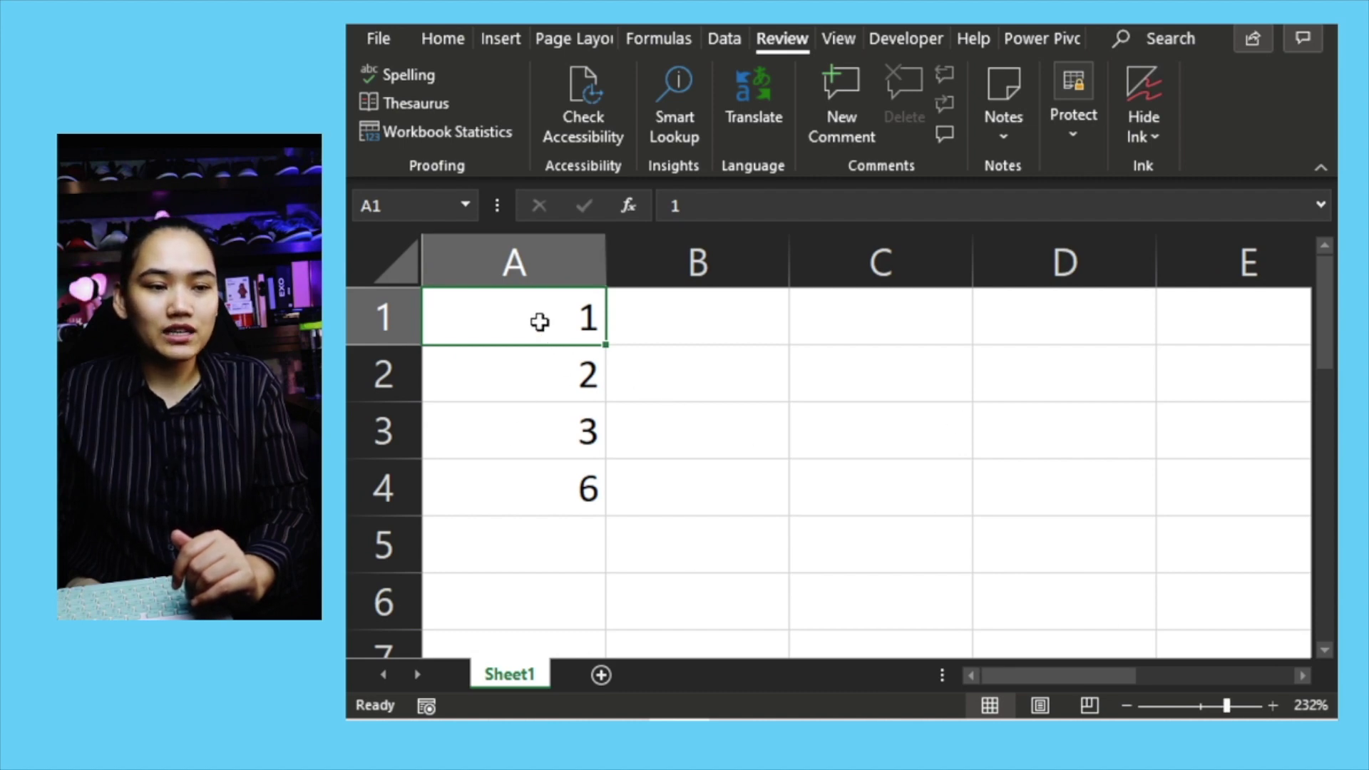
# Step: Inspect the SUM formula in A4 without changing it
pyautogui.moveTo(540, 322); pyautogui.dragTo(547, 416)
pyautogui.click(566, 486)
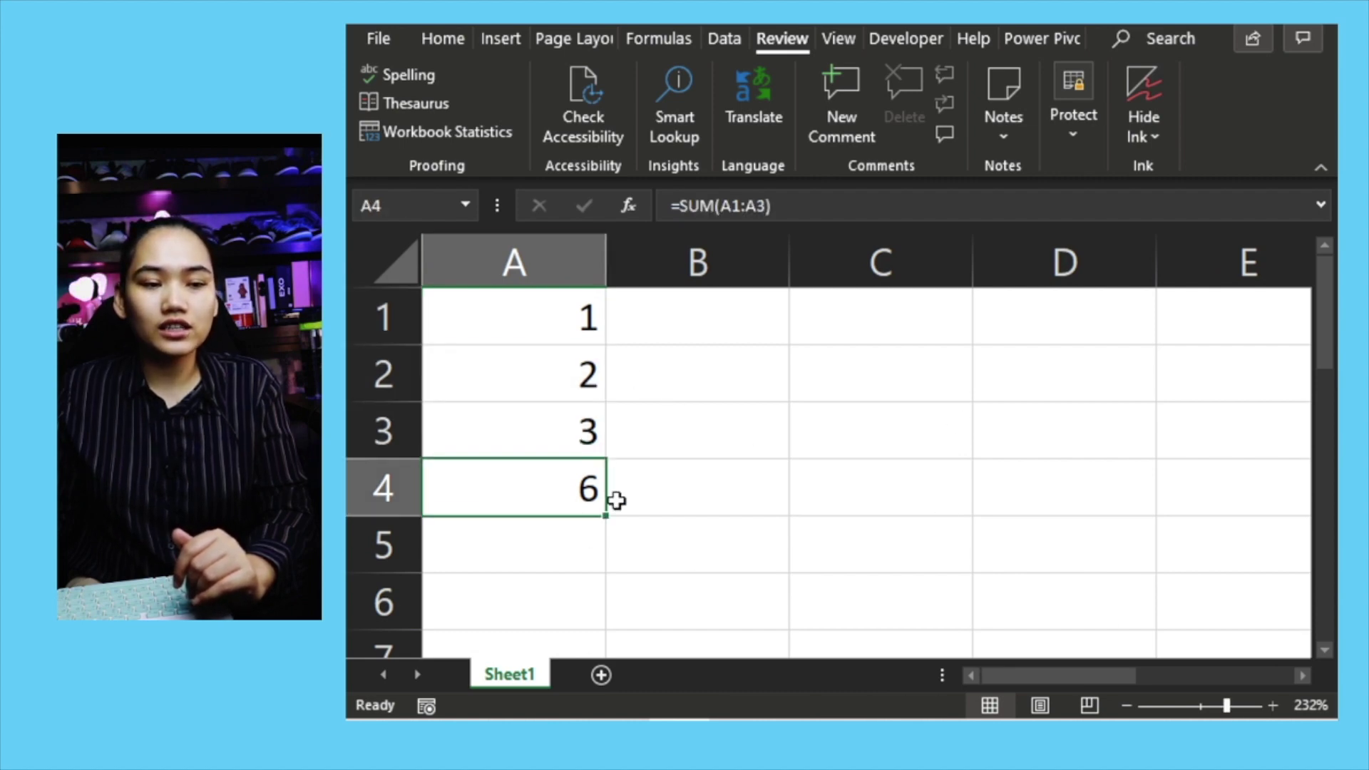
pyautogui.doubleClick(554, 495)
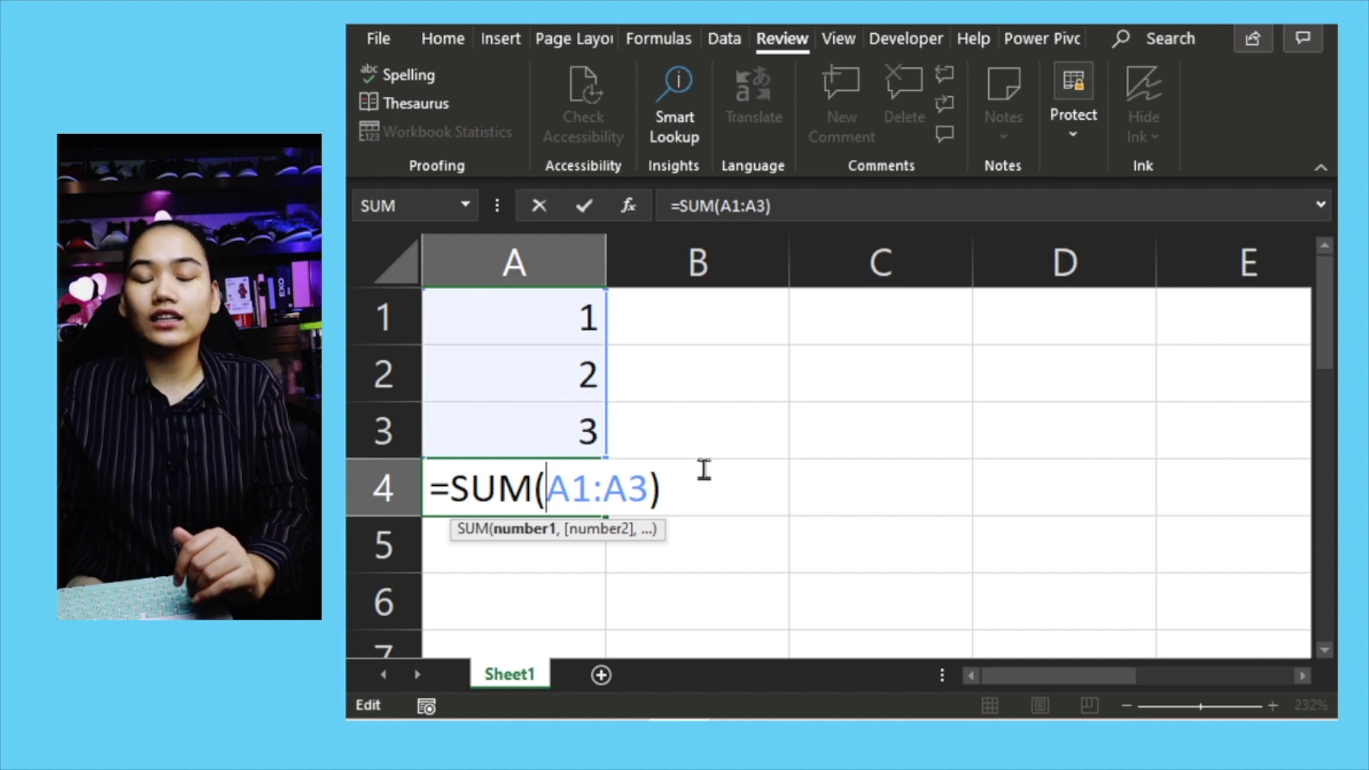
pyautogui.click(713, 449)
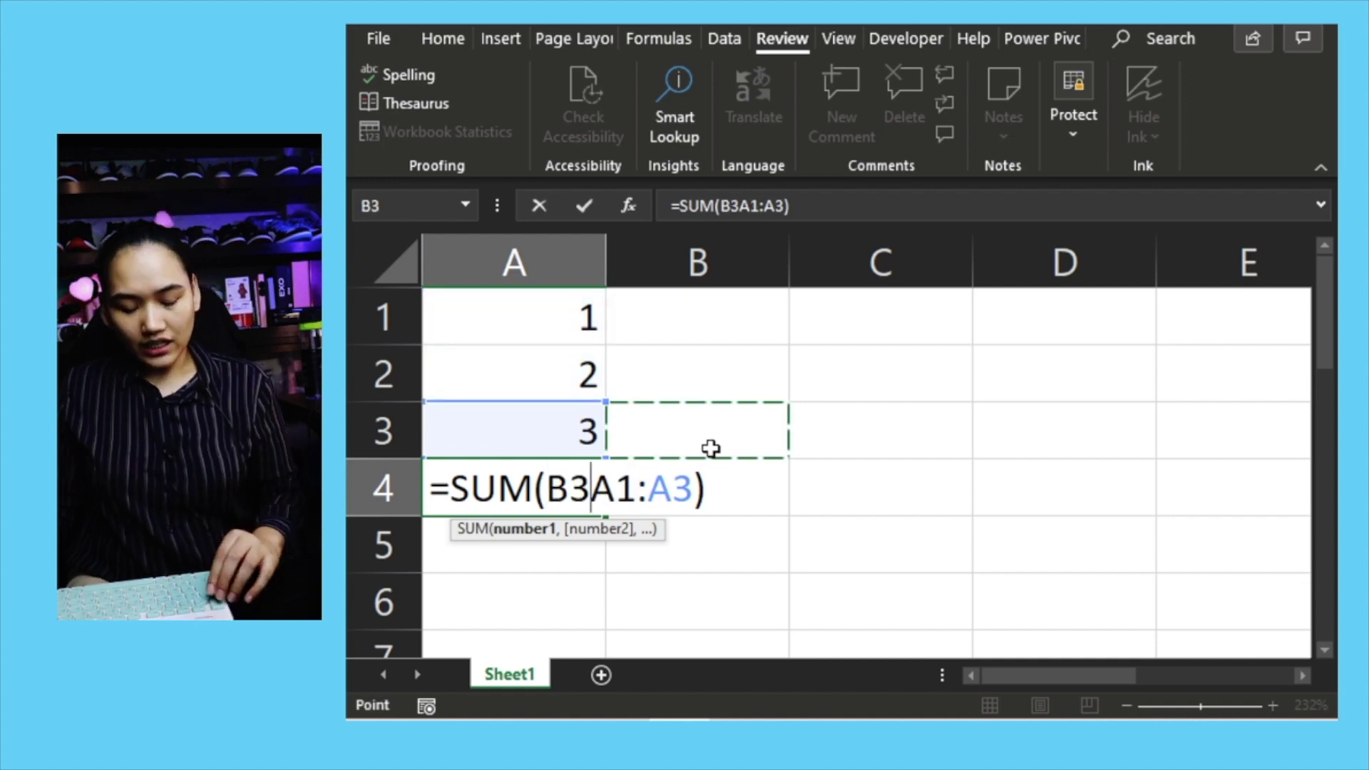
pyautogui.press('Escape')
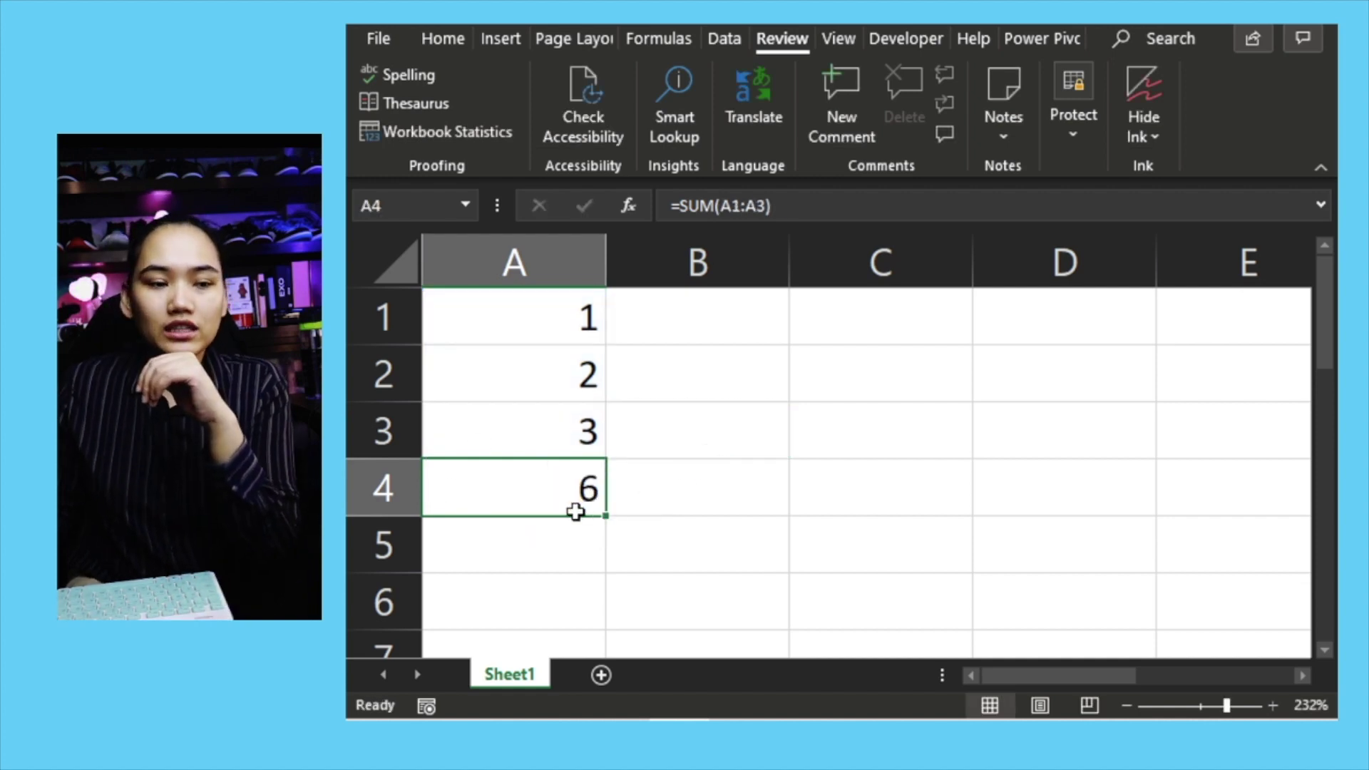
# Step: Copy 1, 2, 3 into B1:B3 and fill A4's SUM across into B4, giving 6
pyautogui.moveTo(562, 446); pyautogui.dragTo(554, 325)
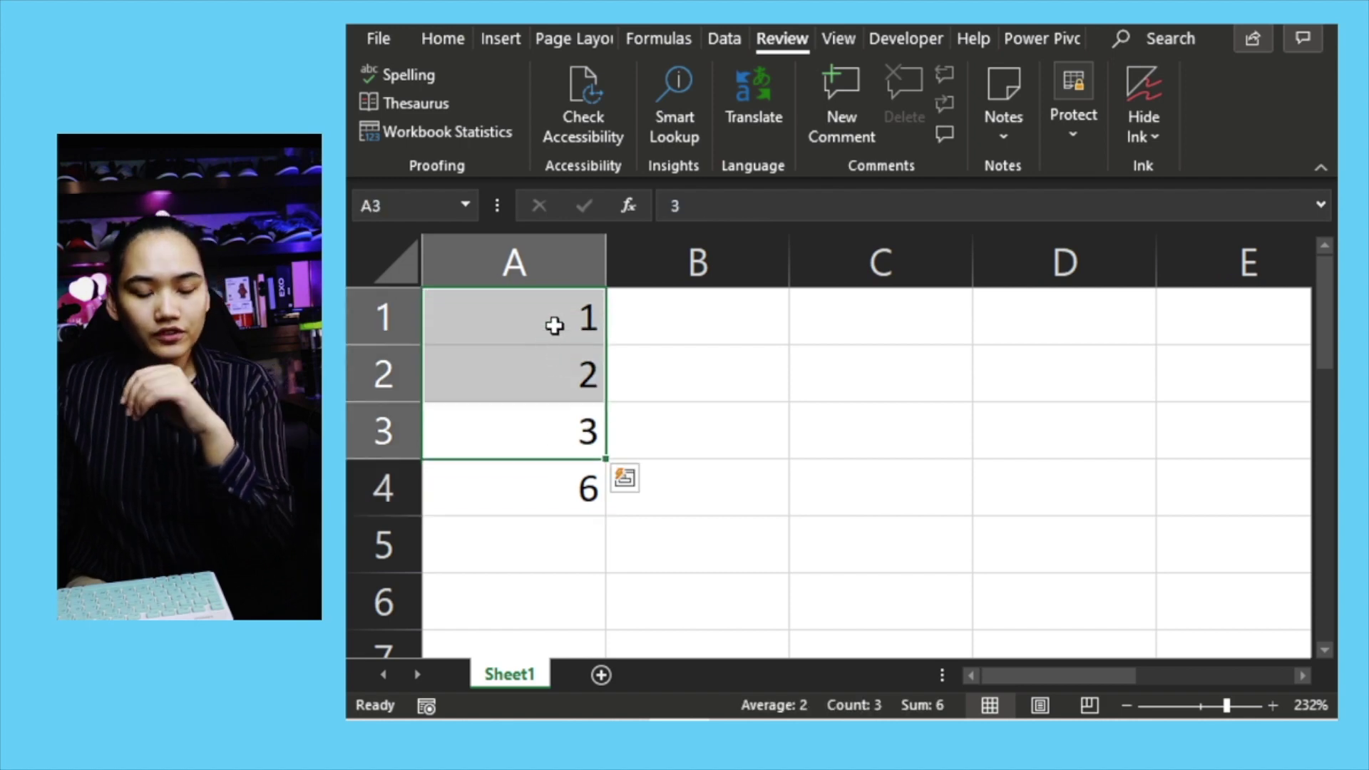
pyautogui.hotkey('ctrl', 'c')
pyautogui.click(651, 324)
pyautogui.hotkey('ctrl', 'v')
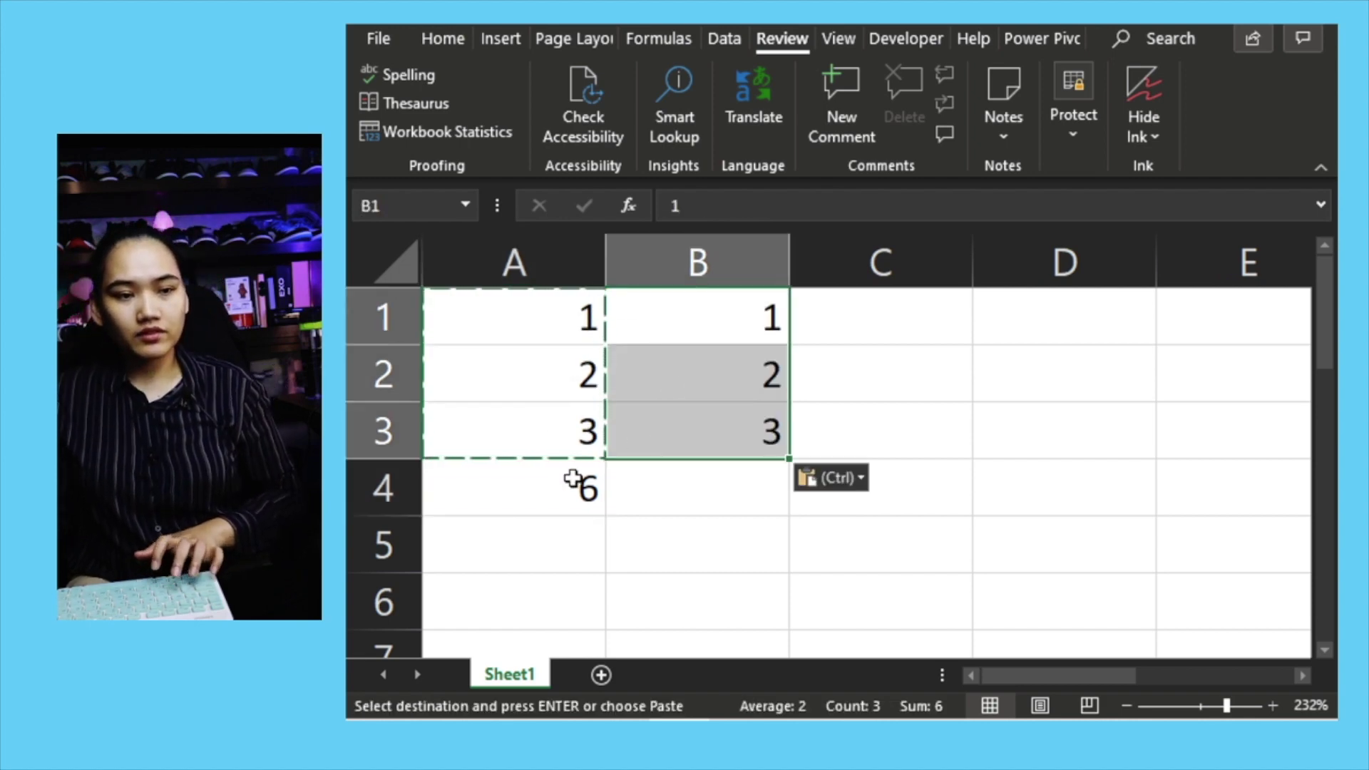
pyautogui.click(574, 483)
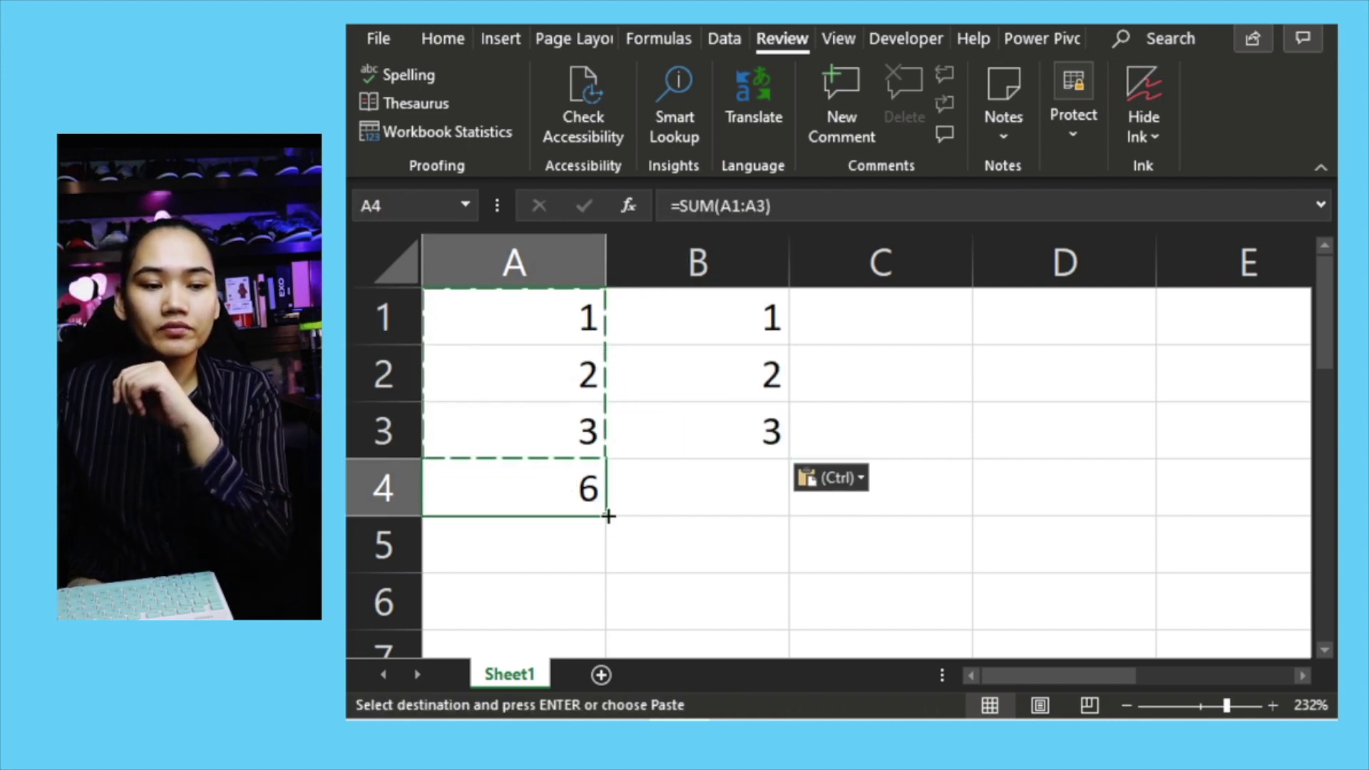
pyautogui.moveTo(609, 517); pyautogui.dragTo(742, 492)
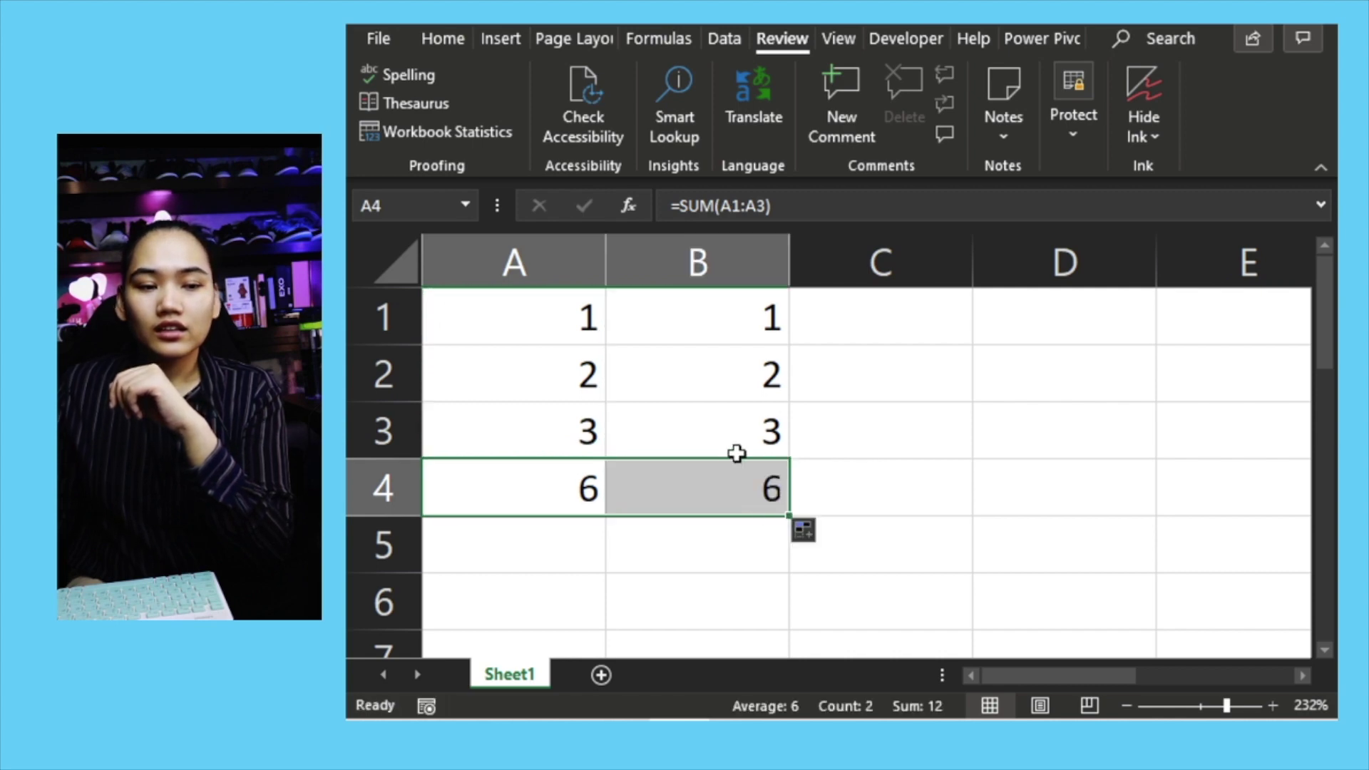
pyautogui.click(734, 492)
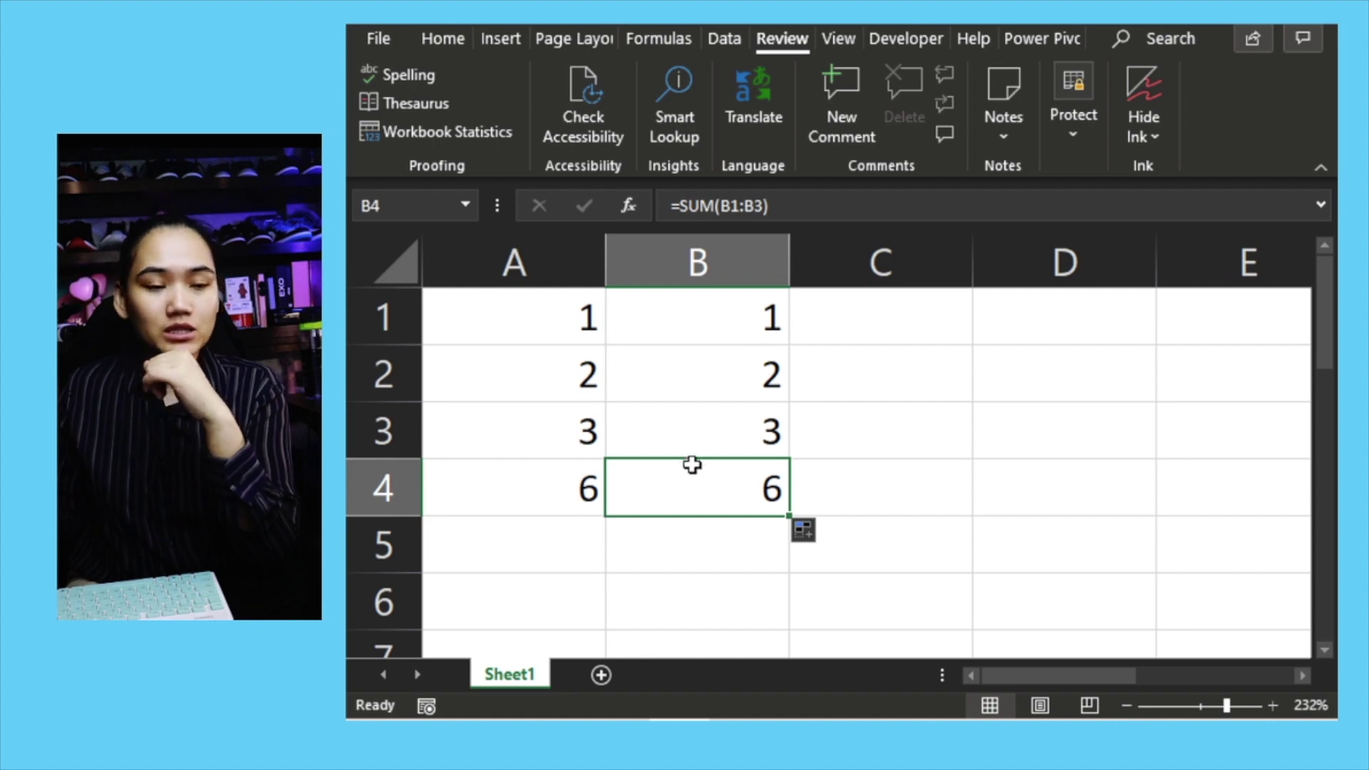
pyautogui.click(548, 492)
pyautogui.moveTo(566, 326); pyautogui.dragTo(538, 430)
pyautogui.click(533, 314)
pyautogui.moveTo(534, 315); pyautogui.dragTo(537, 422)
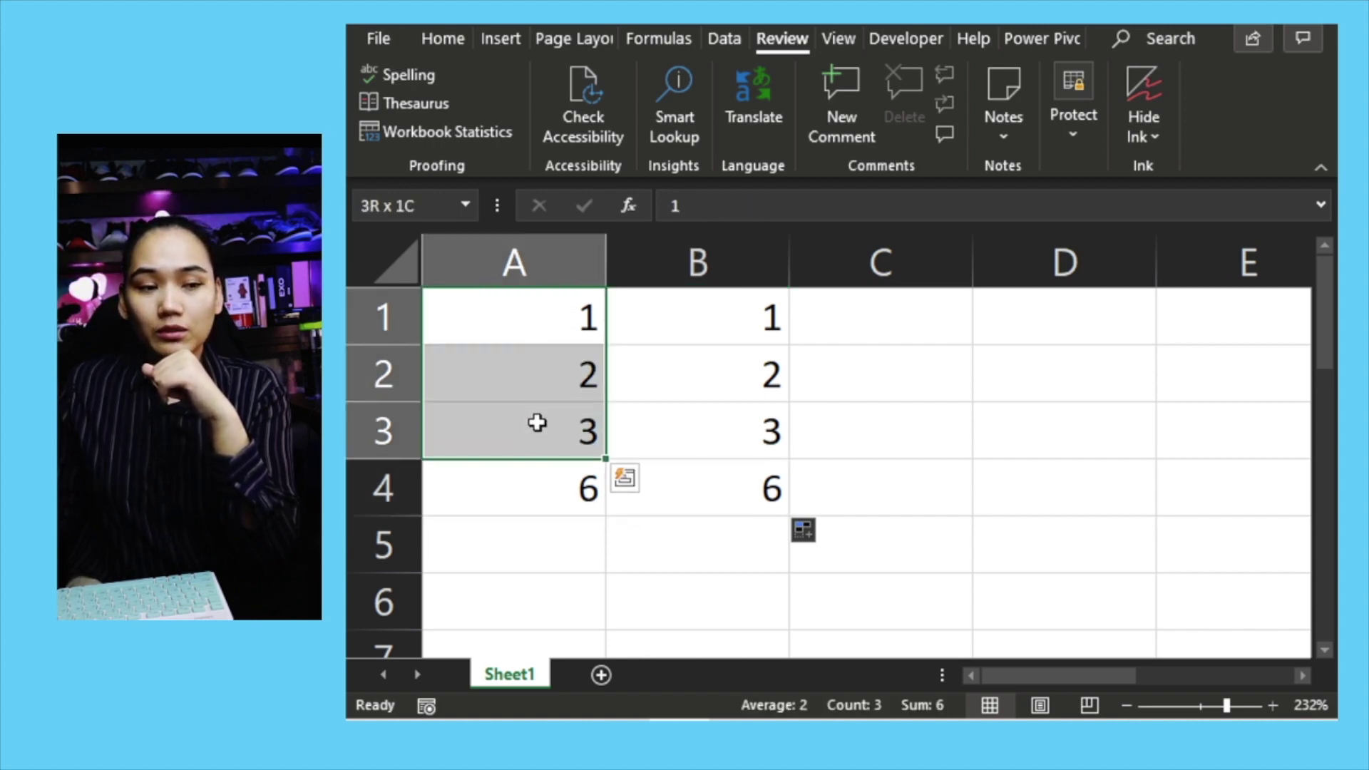
pyautogui.click(547, 493)
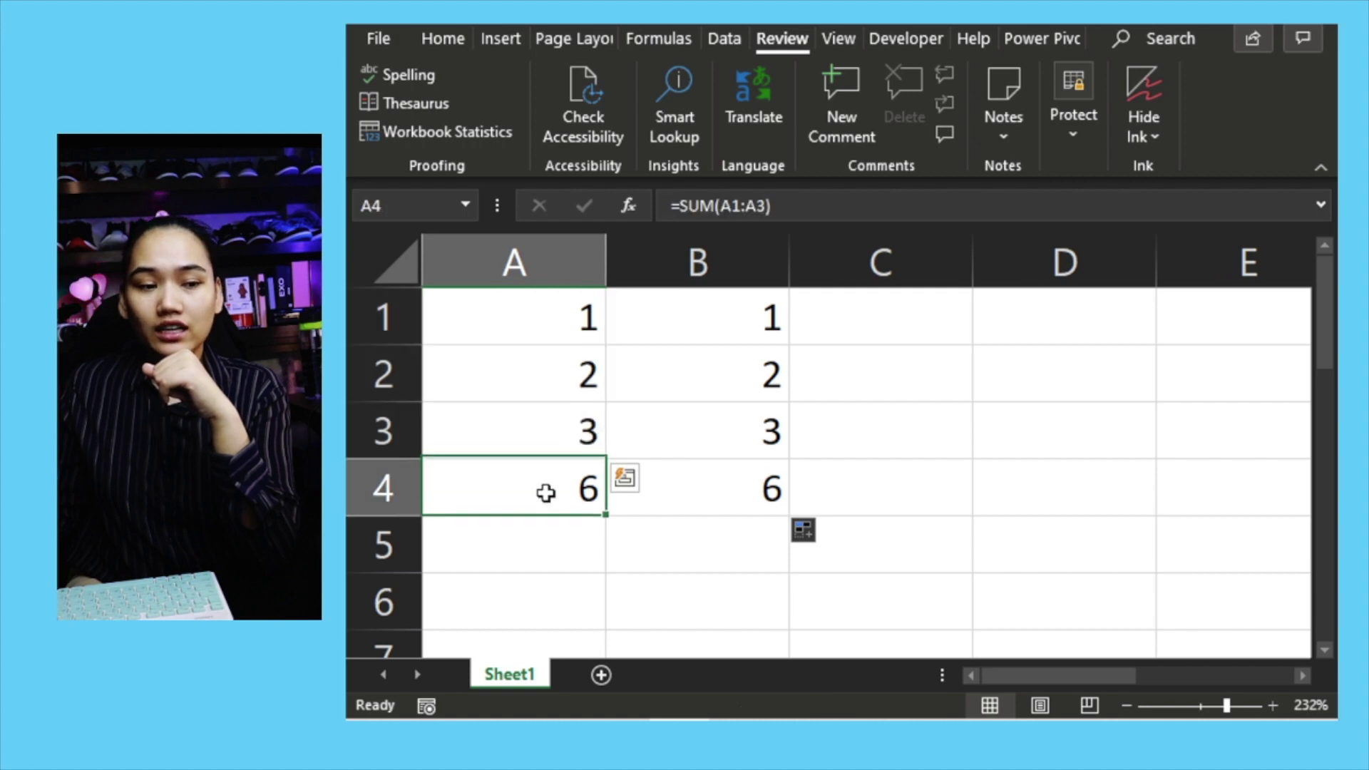
pyautogui.doubleClick(547, 492)
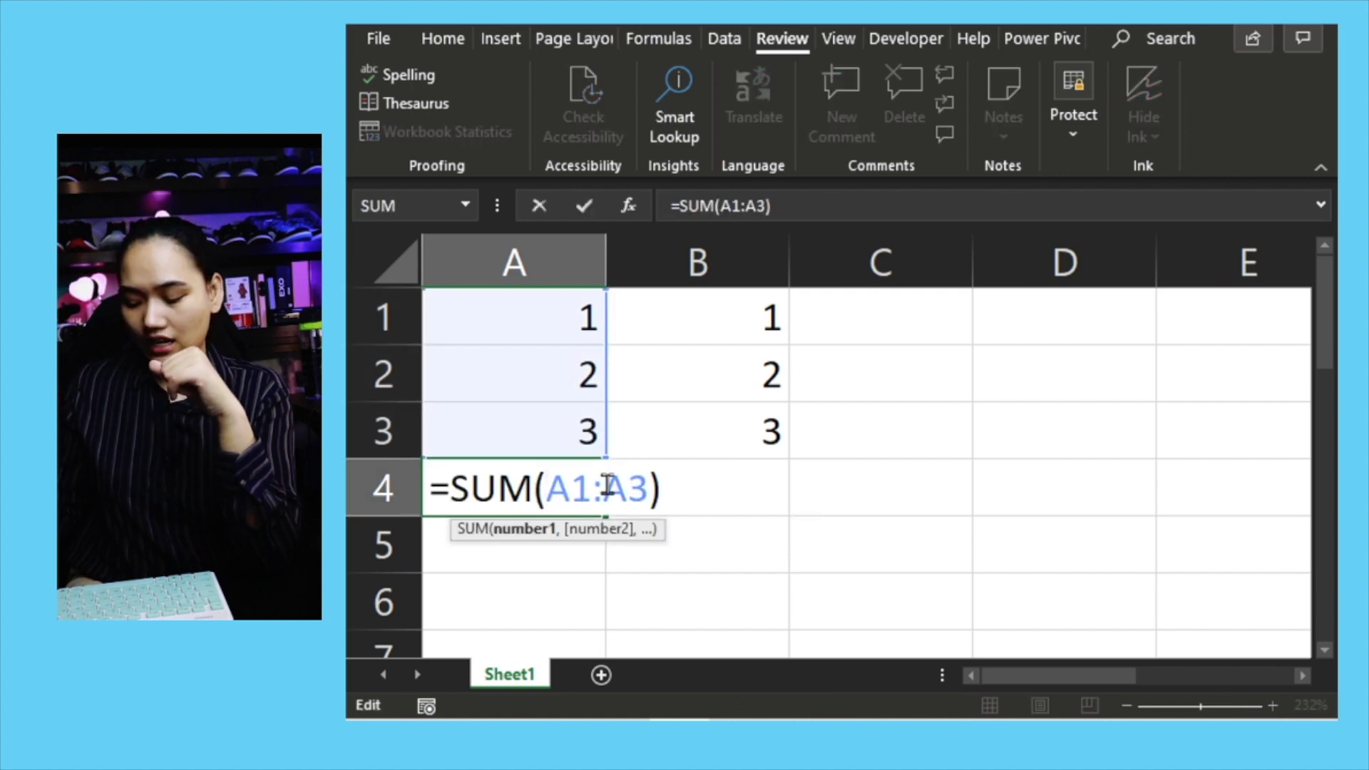
pyautogui.press('Escape')
pyautogui.press('Return')
pyautogui.click(611, 485)
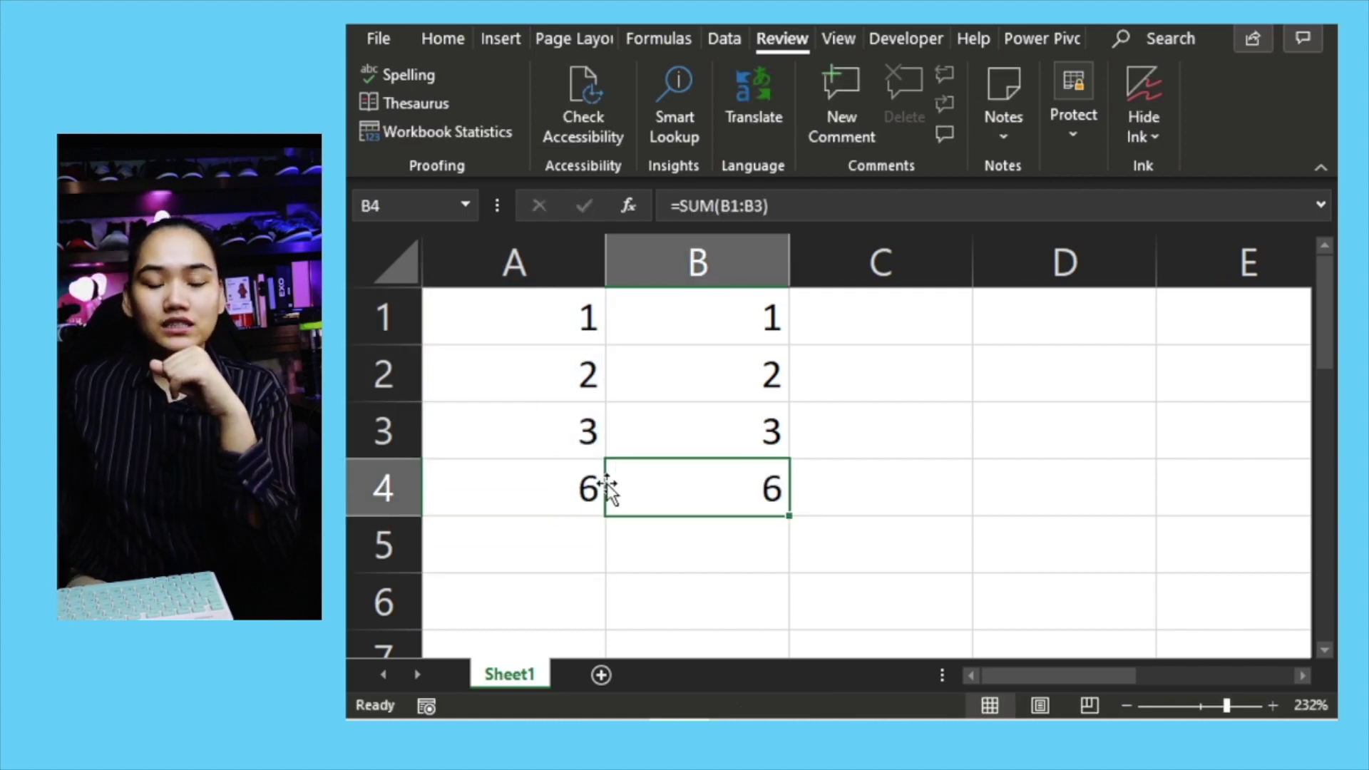
pyautogui.doubleClick(769, 494)
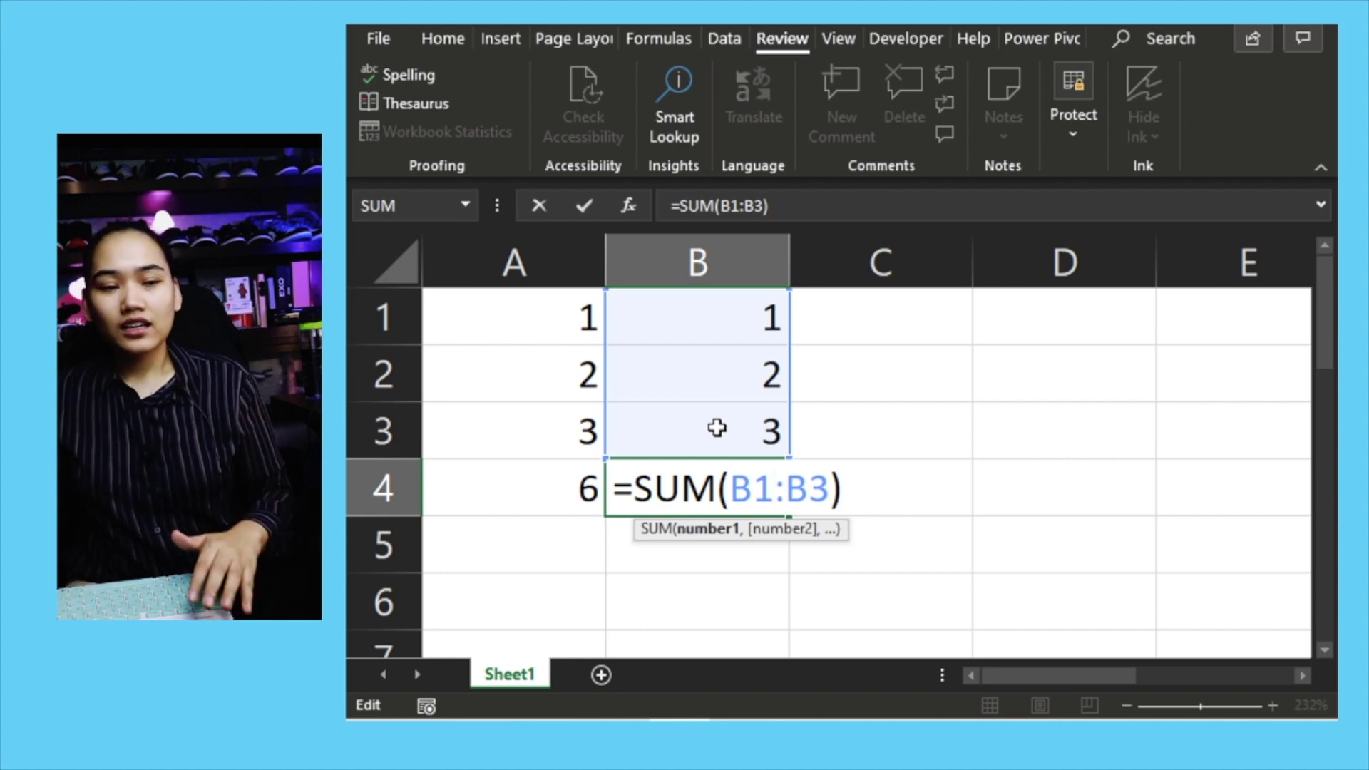
pyautogui.hotkey('ctrl', 'Return')
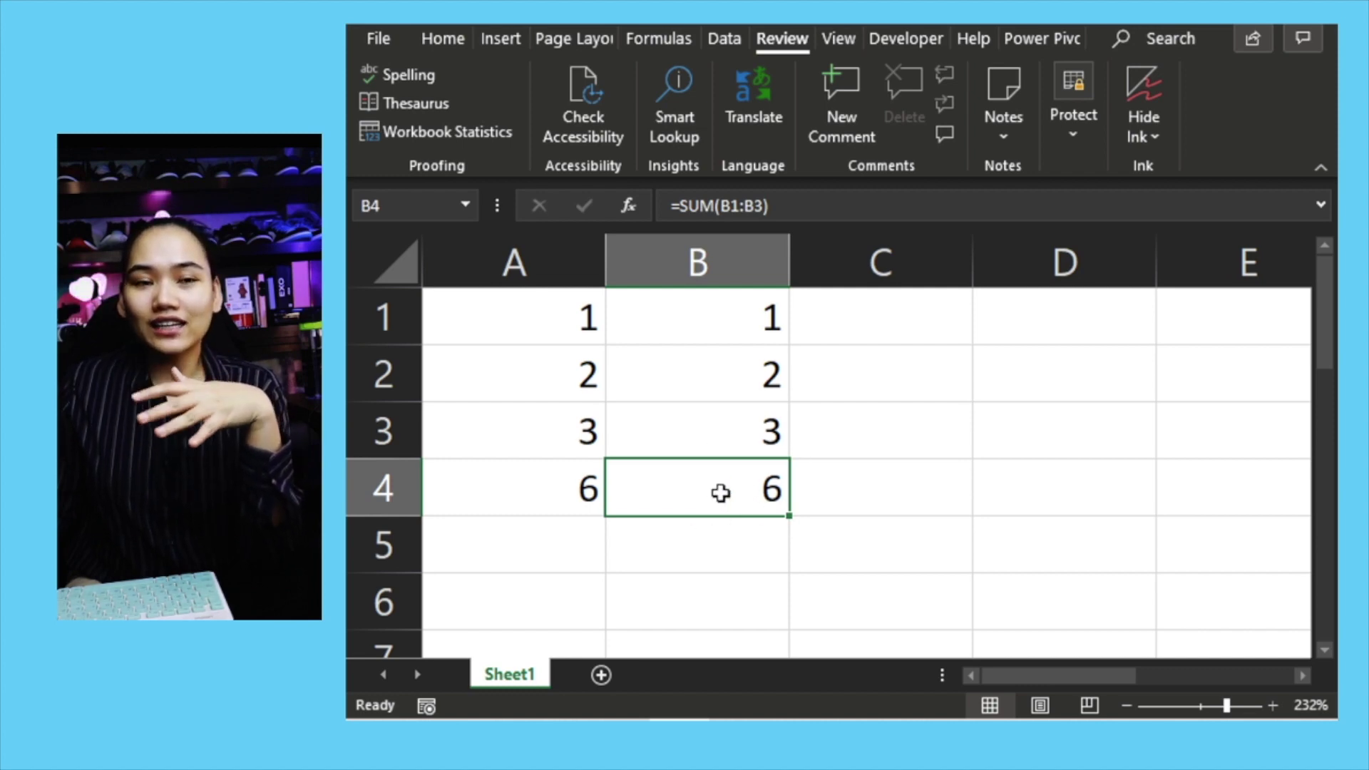
pyautogui.click(525, 495)
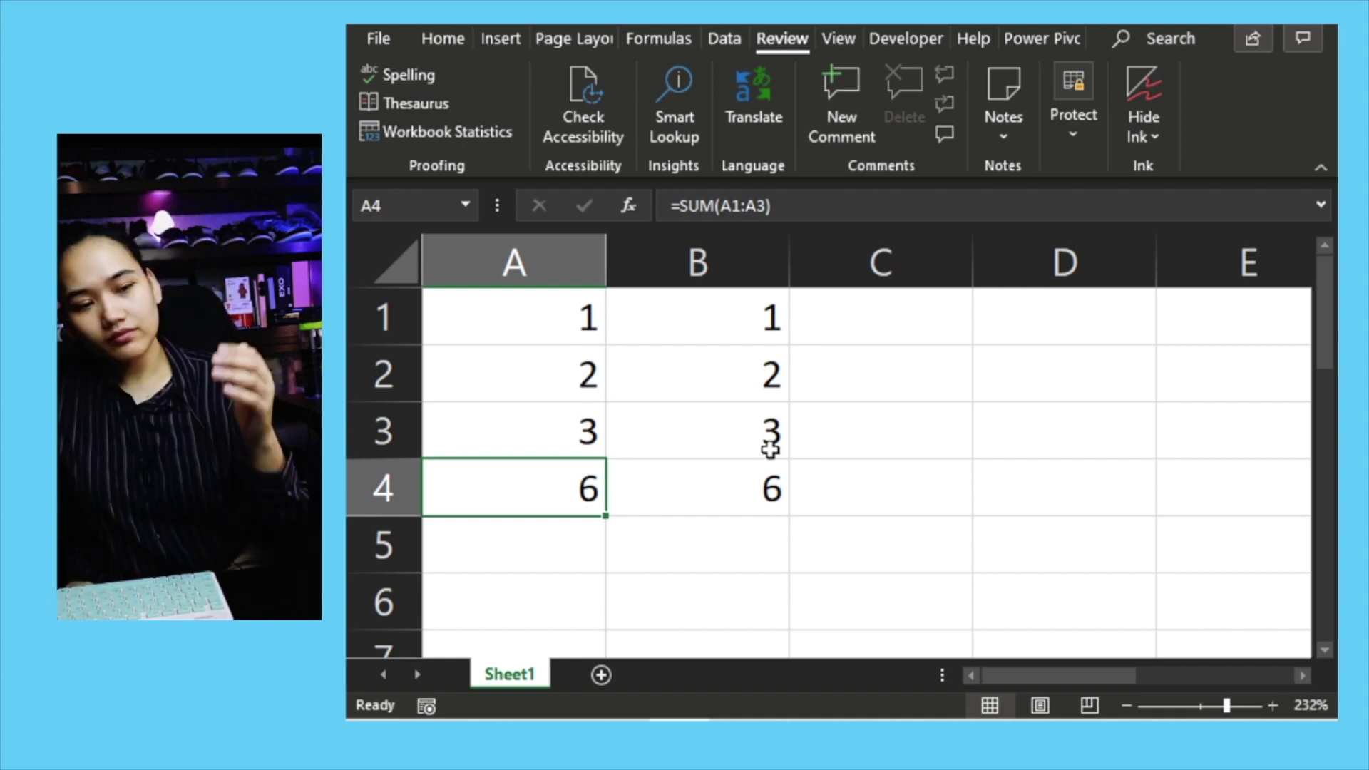
pyautogui.click(833, 316)
pyautogui.moveTo(832, 317); pyautogui.dragTo(832, 381)
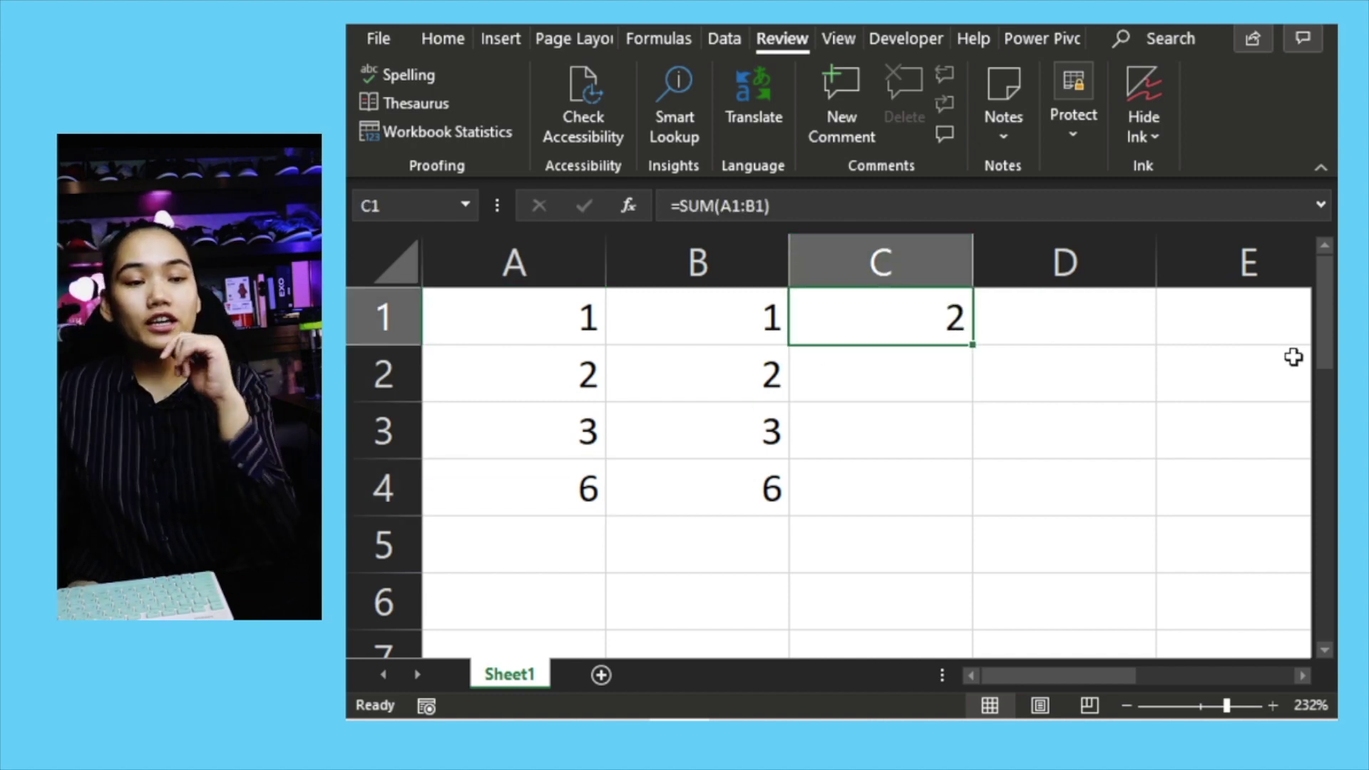
pyautogui.doubleClick(938, 317)
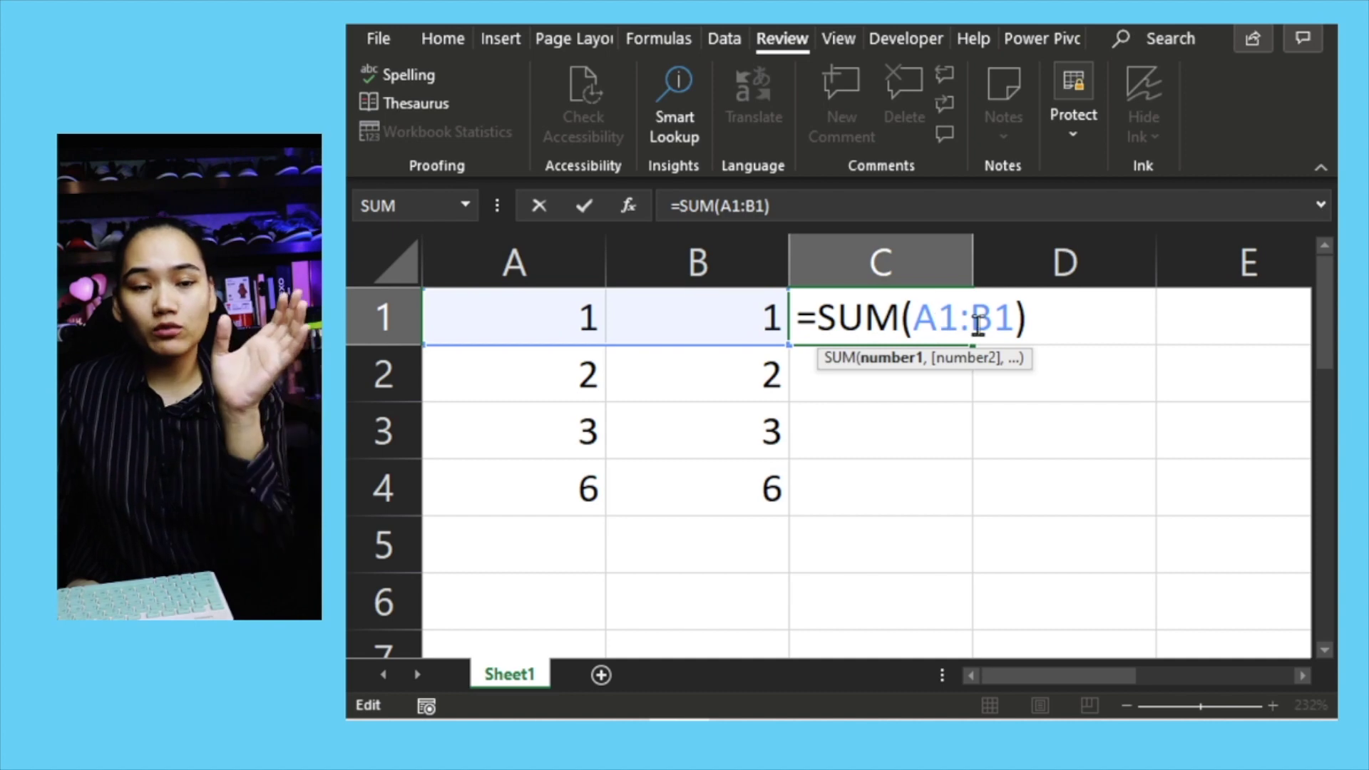
pyautogui.press('Escape')
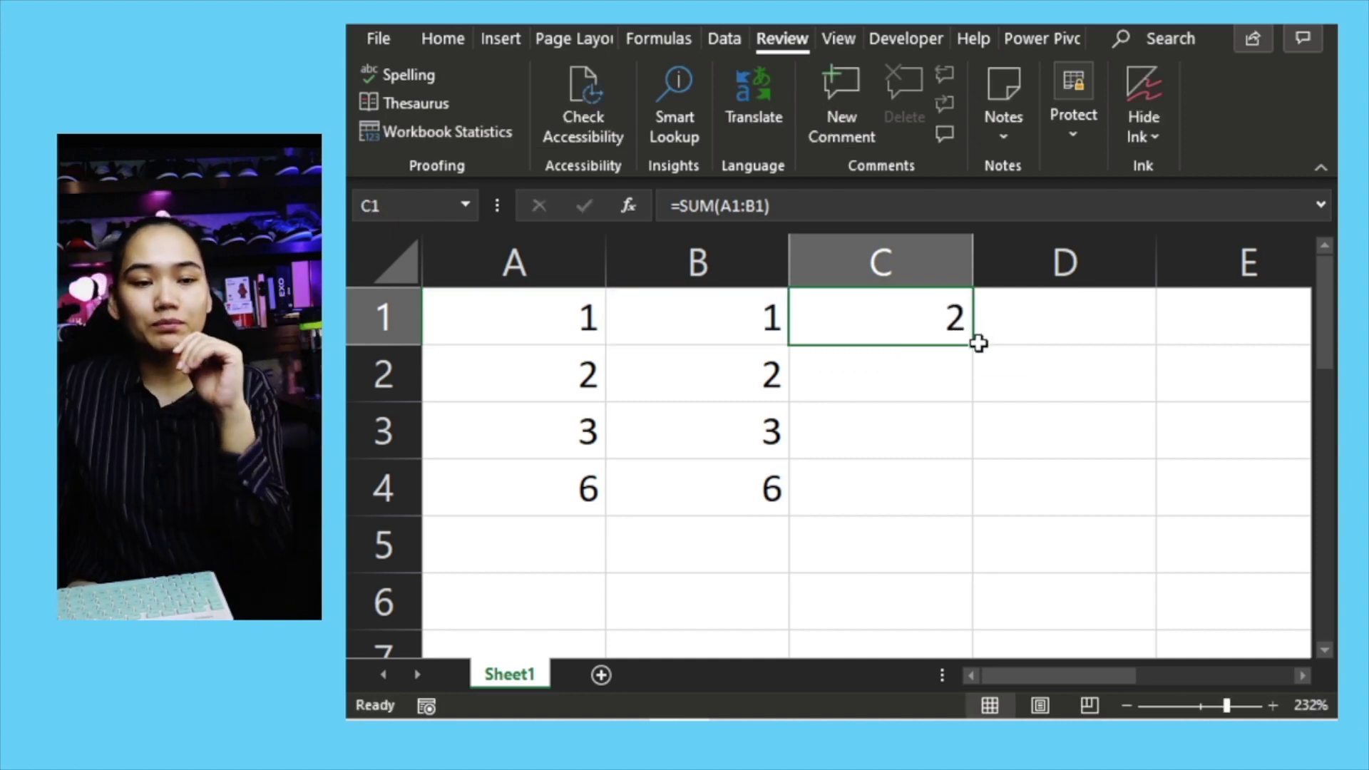
pyautogui.moveTo(976, 347); pyautogui.dragTo(971, 453)
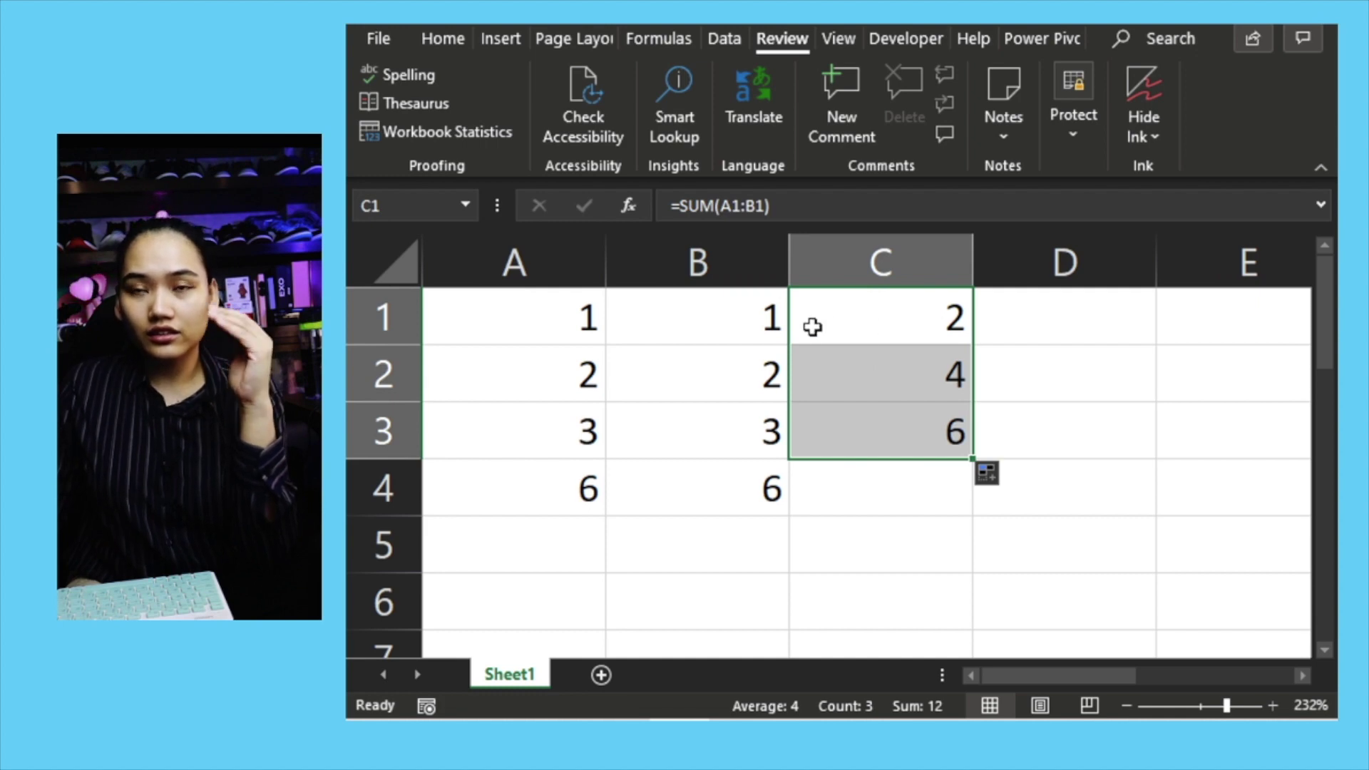
pyautogui.click(912, 325)
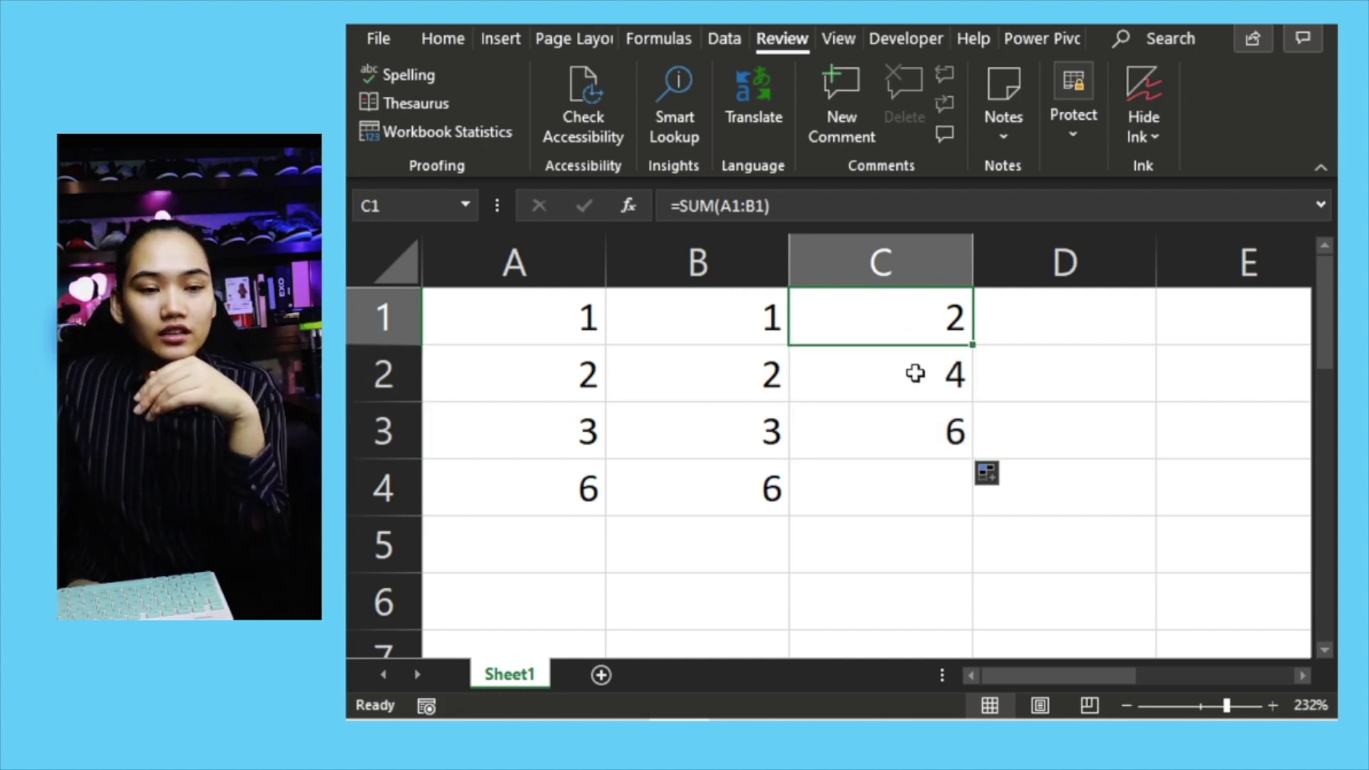
pyautogui.click(914, 361)
pyautogui.click(901, 330)
pyautogui.click(914, 379)
pyautogui.doubleClick(915, 380)
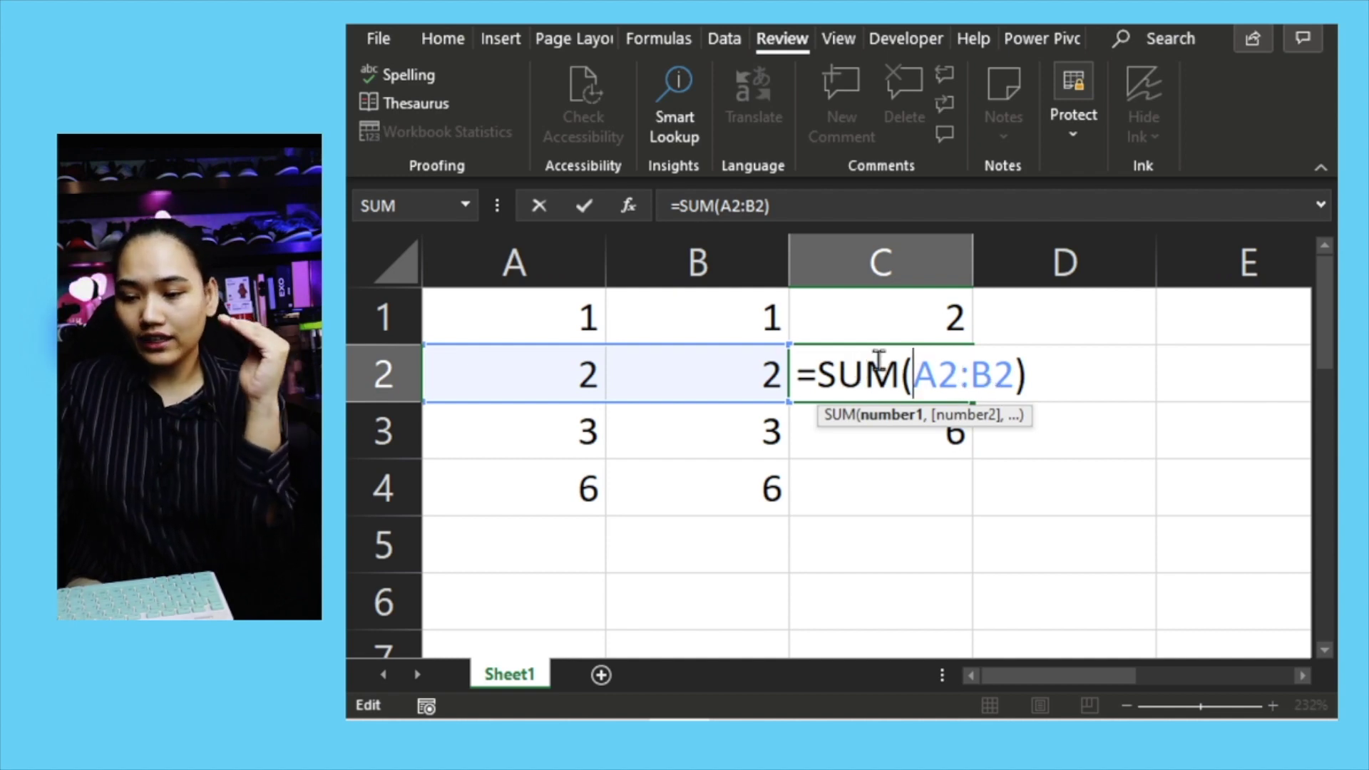
pyautogui.press('Return')
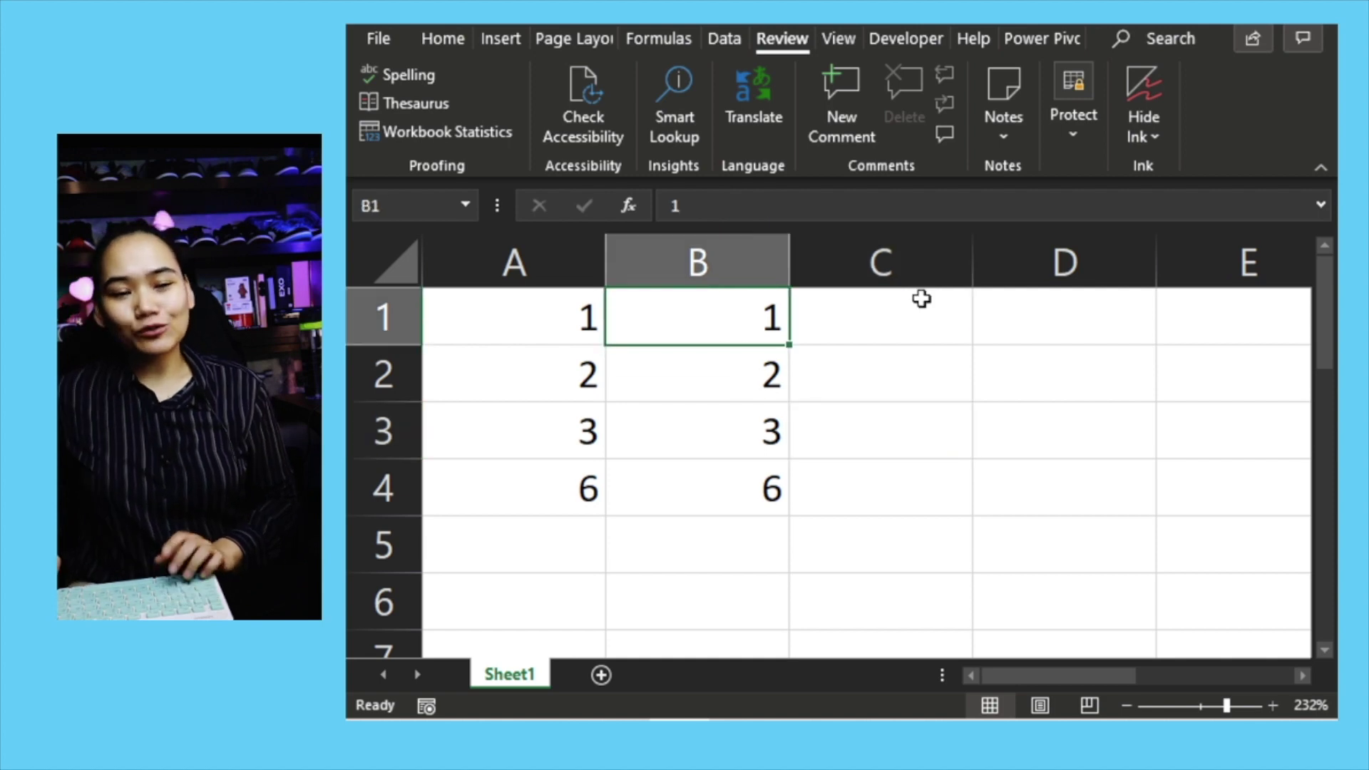
pyautogui.press('Left')
pyautogui.press('Down')
pyautogui.press('Down')
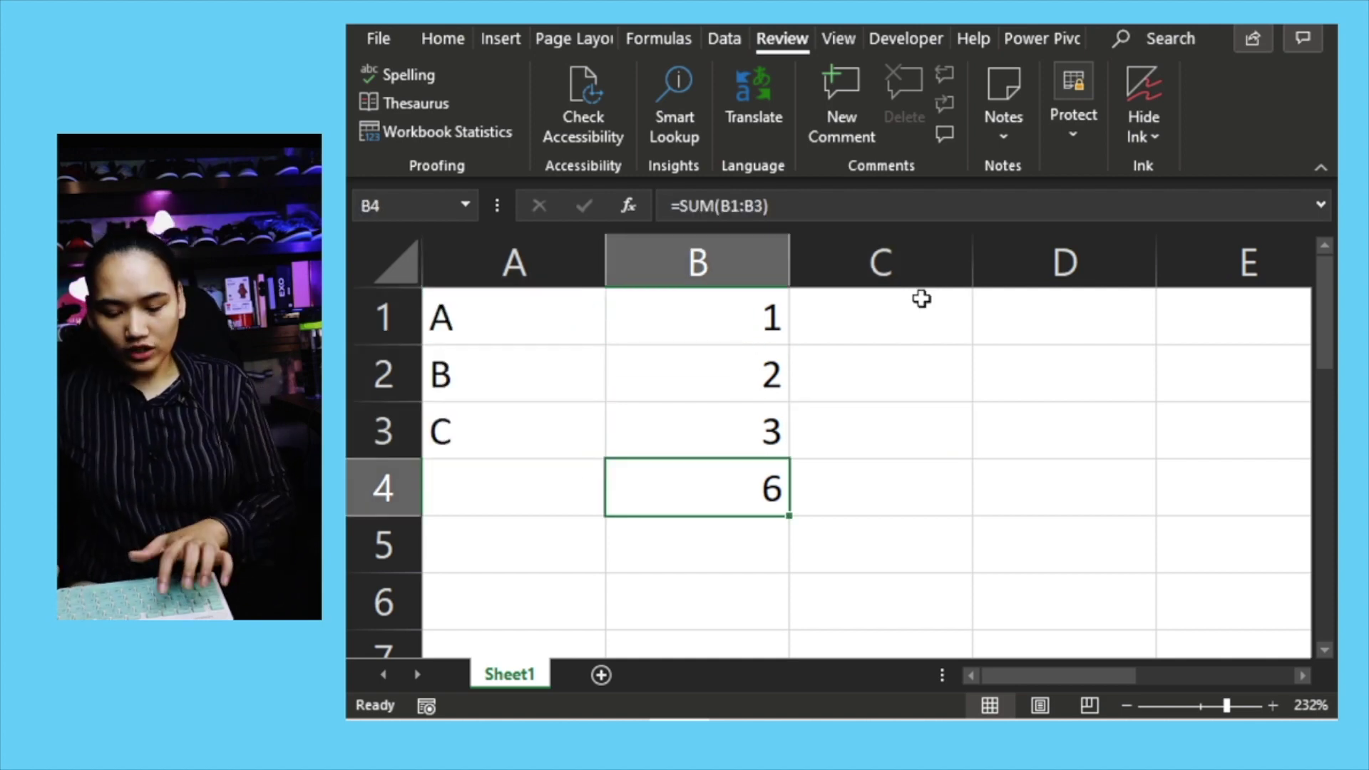
# Step: Replace B4's SUM with =XLOOKUP("A",A1:A3,B1:B3), which returns 1
pyautogui.press('Delete')
pyautogui.press('Left')
pyautogui.press('Right')
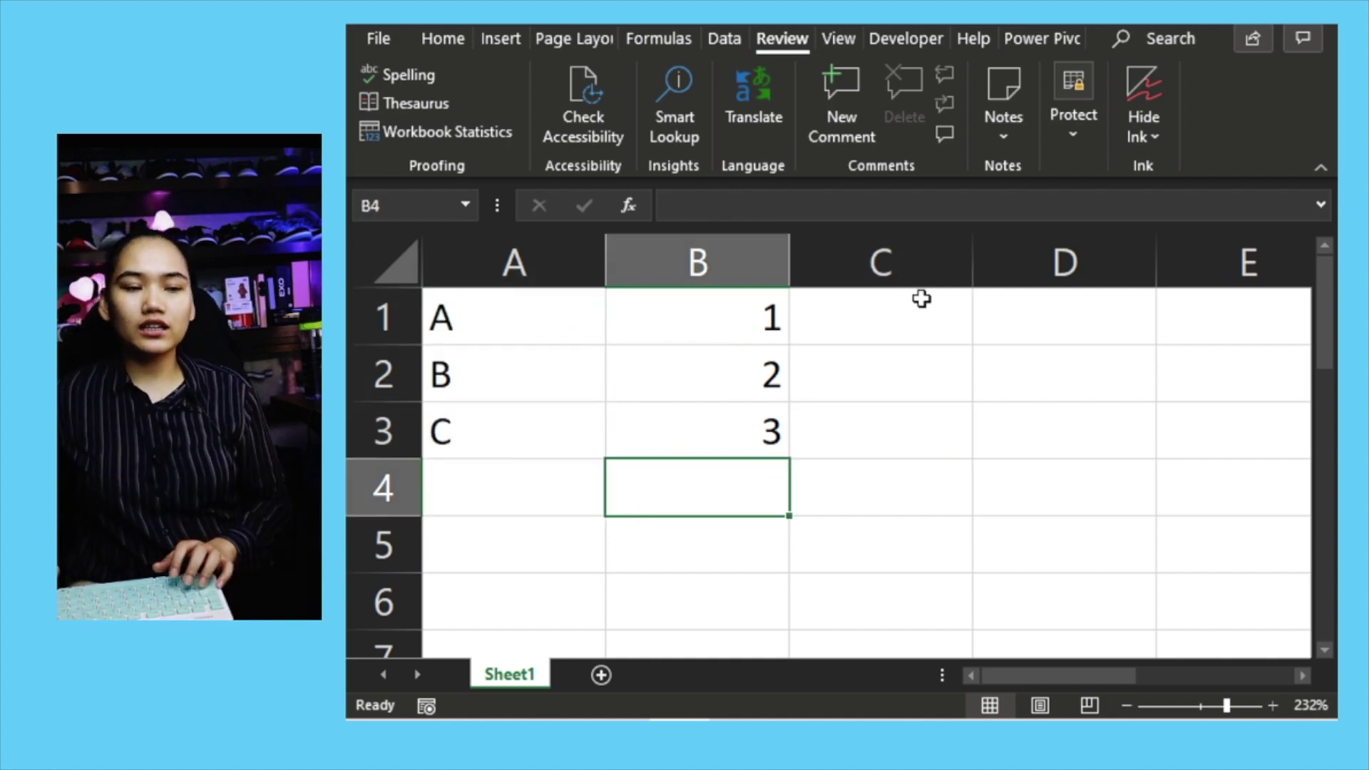
pyautogui.write('=xL')
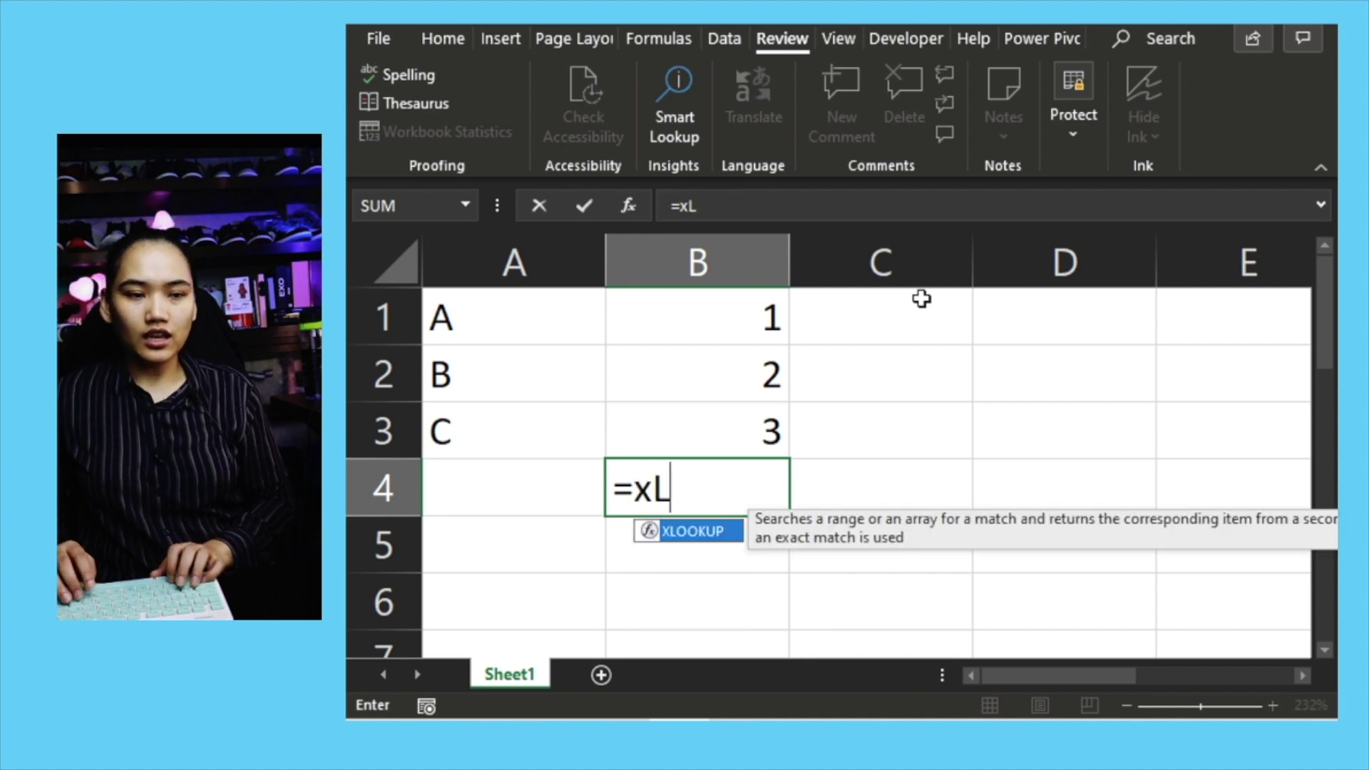
pyautogui.press('Tab')
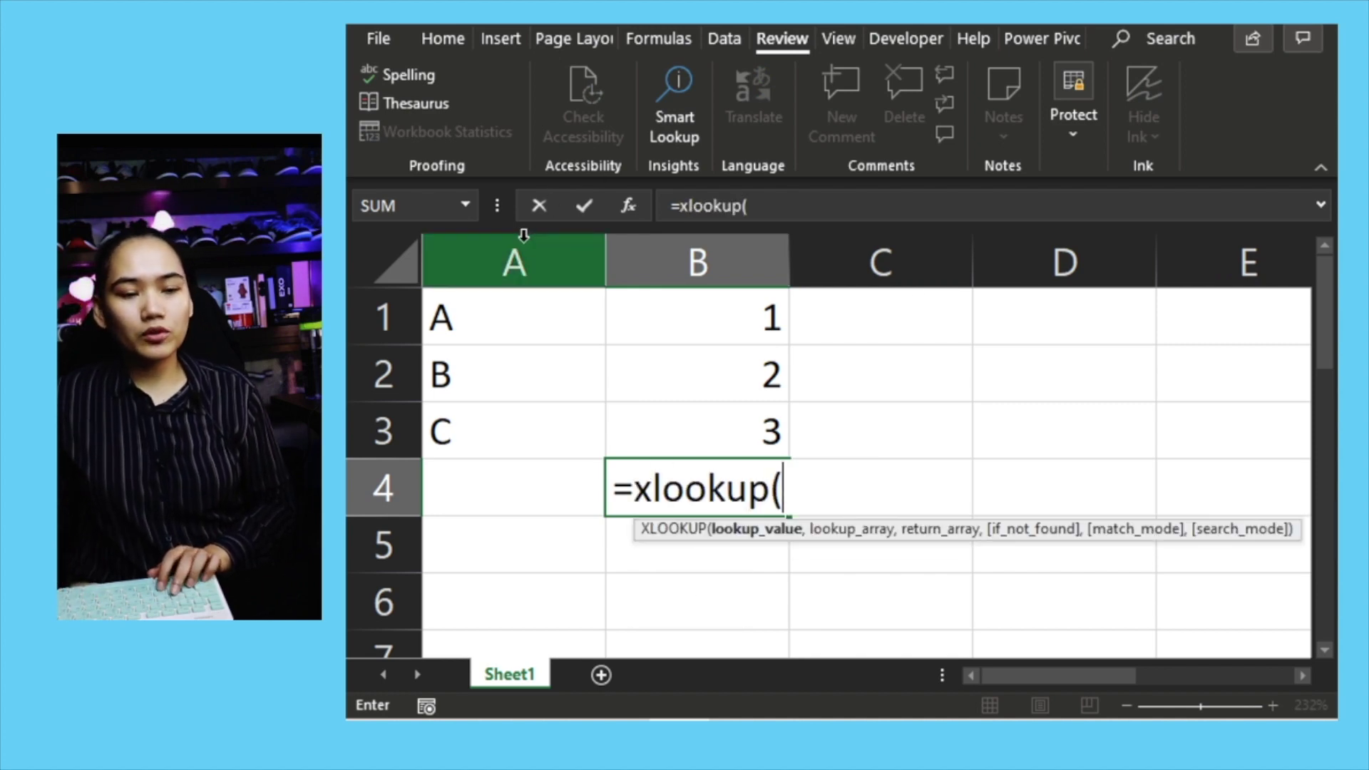
pyautogui.write('"A",')
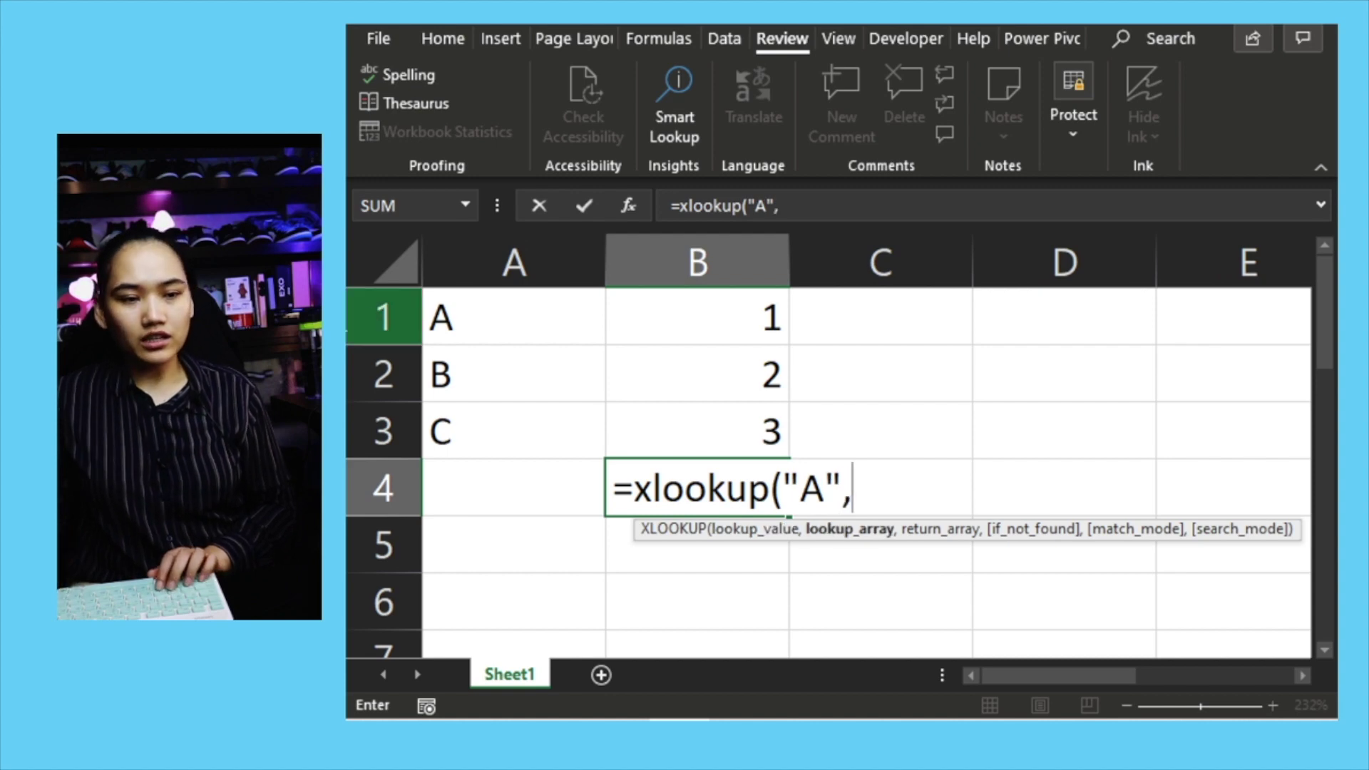
pyautogui.moveTo(498, 430); pyautogui.dragTo(497, 342)
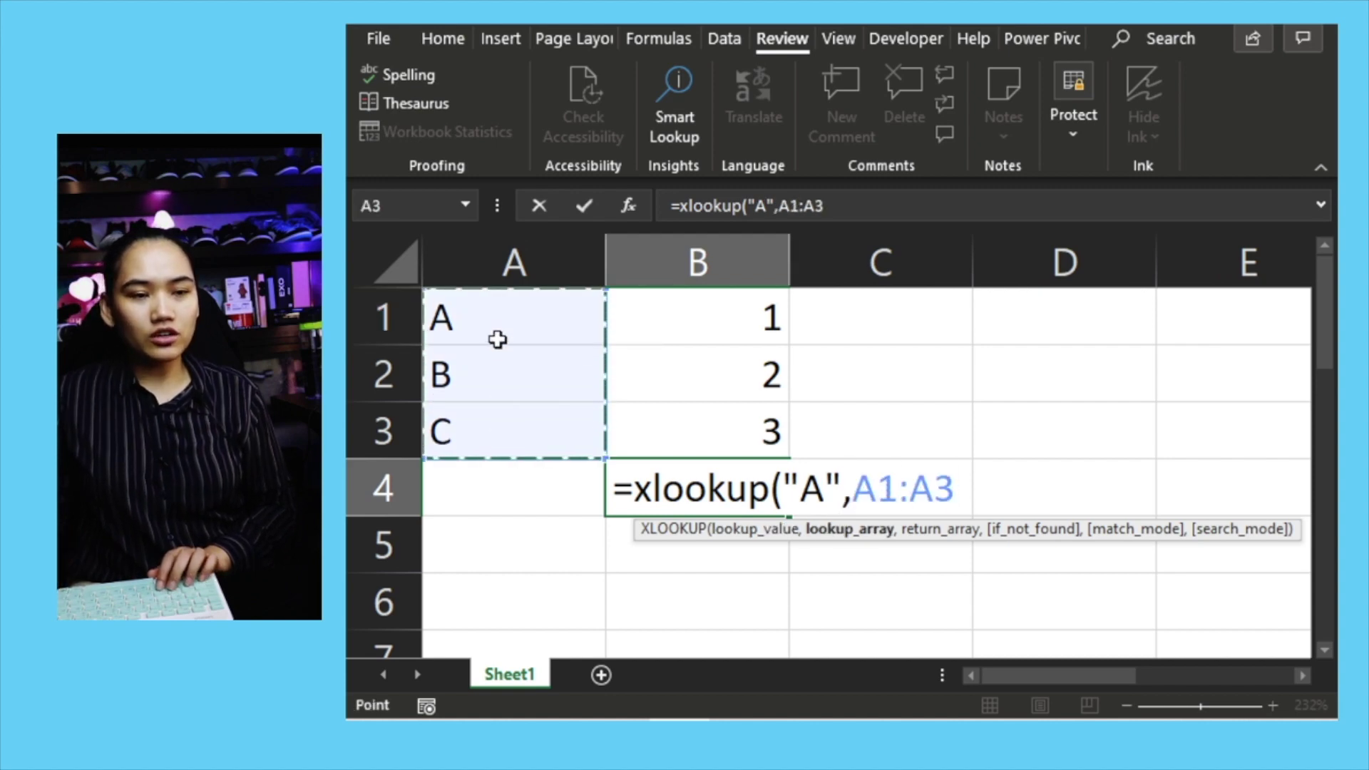
pyautogui.write(',')
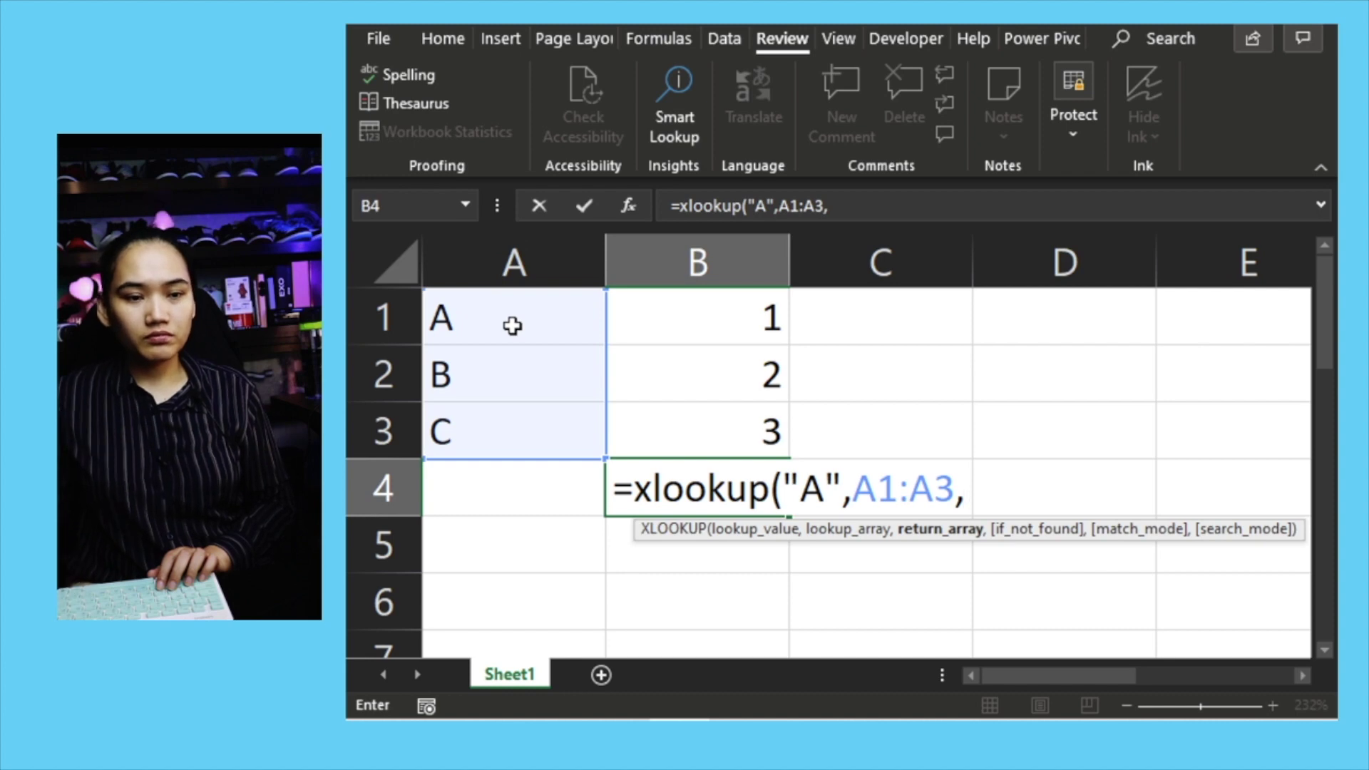
pyautogui.click(678, 439)
pyautogui.moveTo(679, 410); pyautogui.dragTo(682, 327)
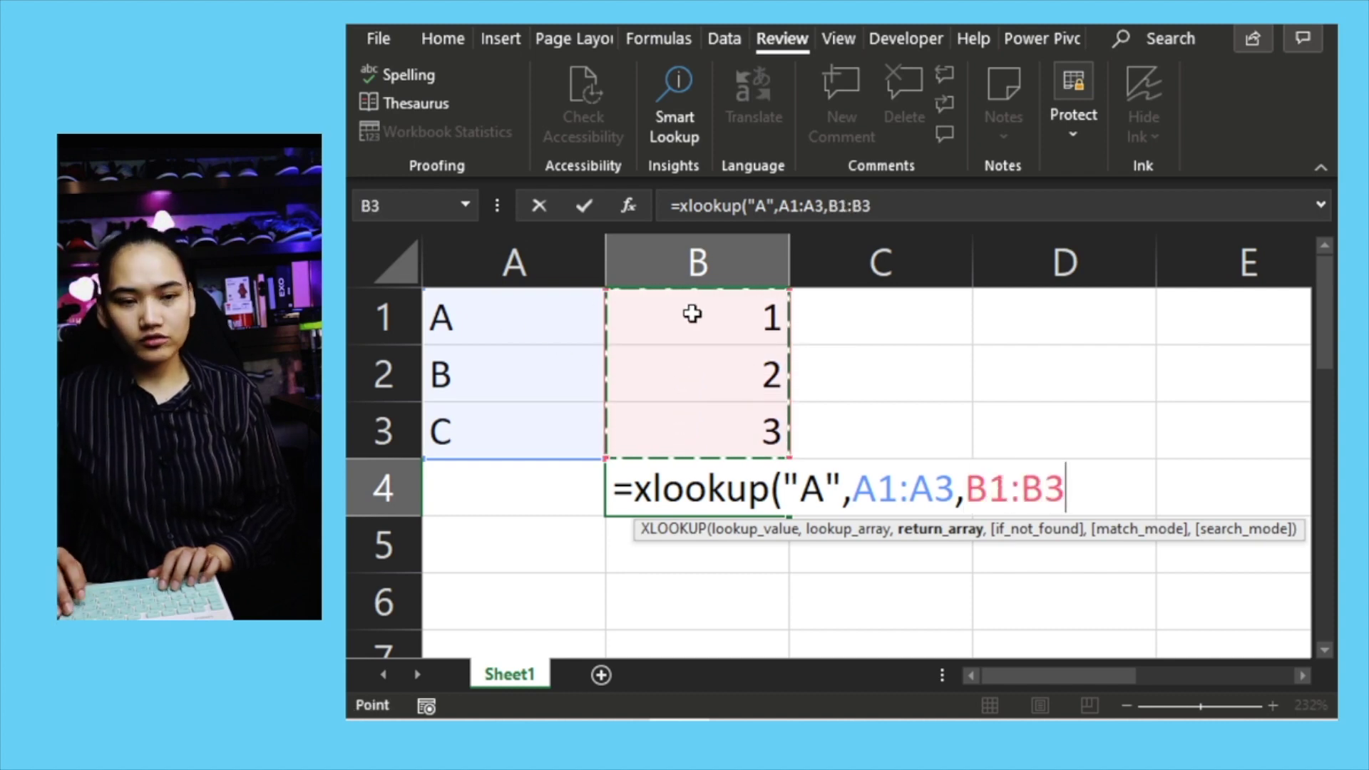
pyautogui.write(')')
pyautogui.press('Return')
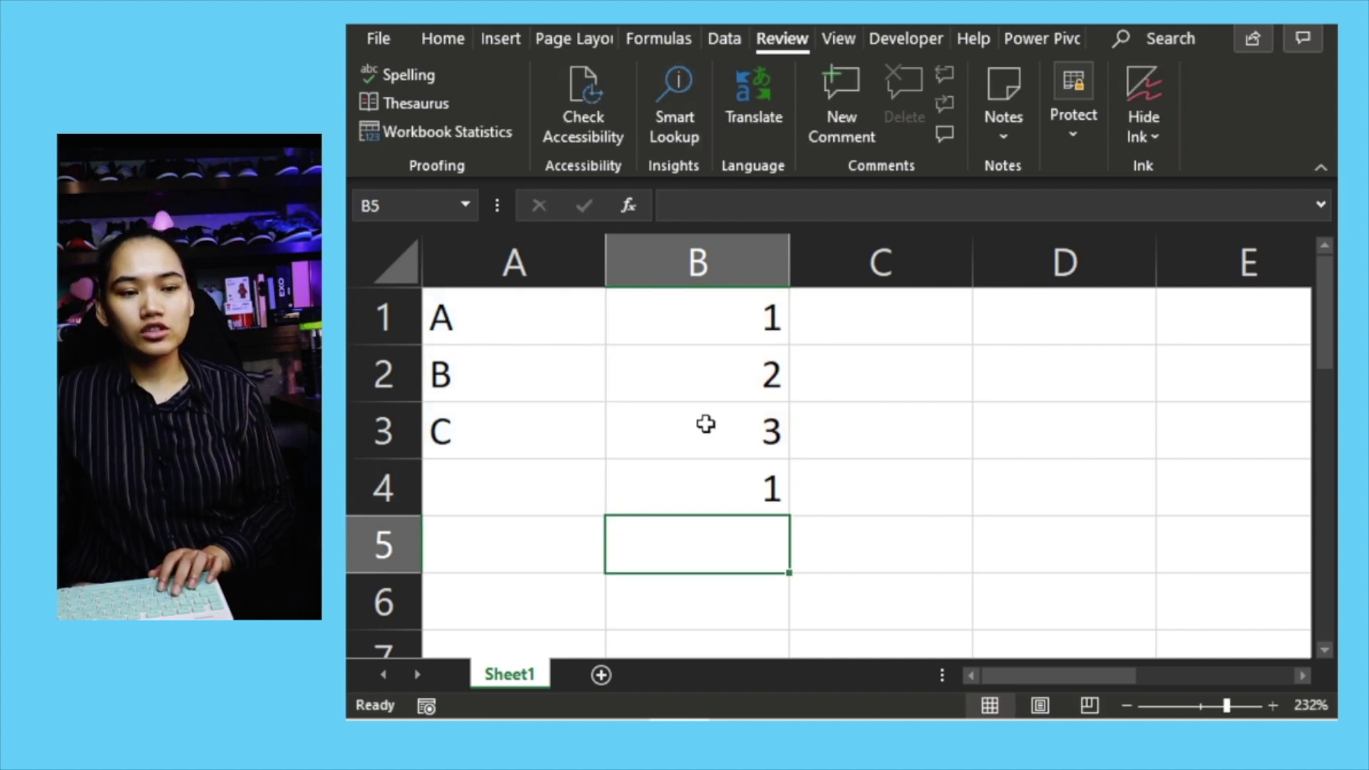
# Step: Fill B4's XLOOKUP formula left into A4, which shows #REF!
pyautogui.click(505, 323)
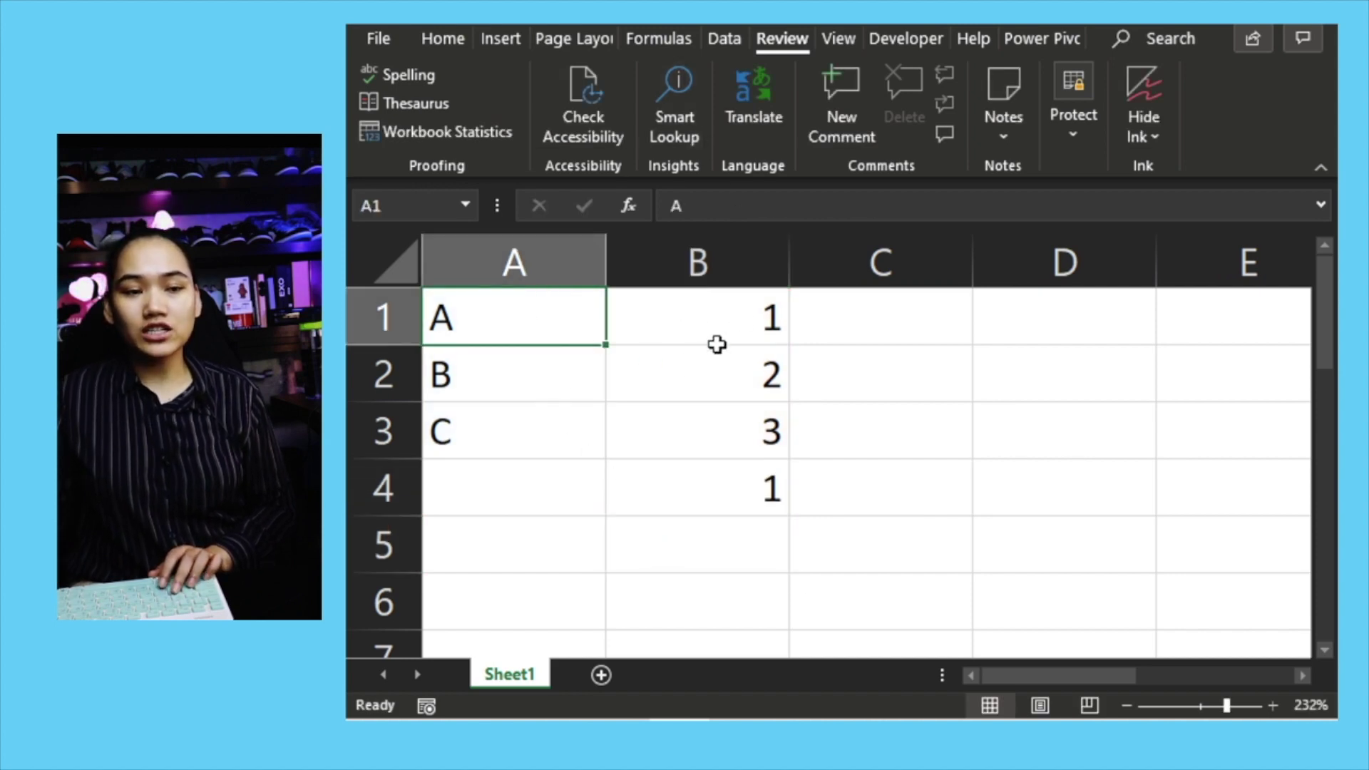
pyautogui.click(756, 497)
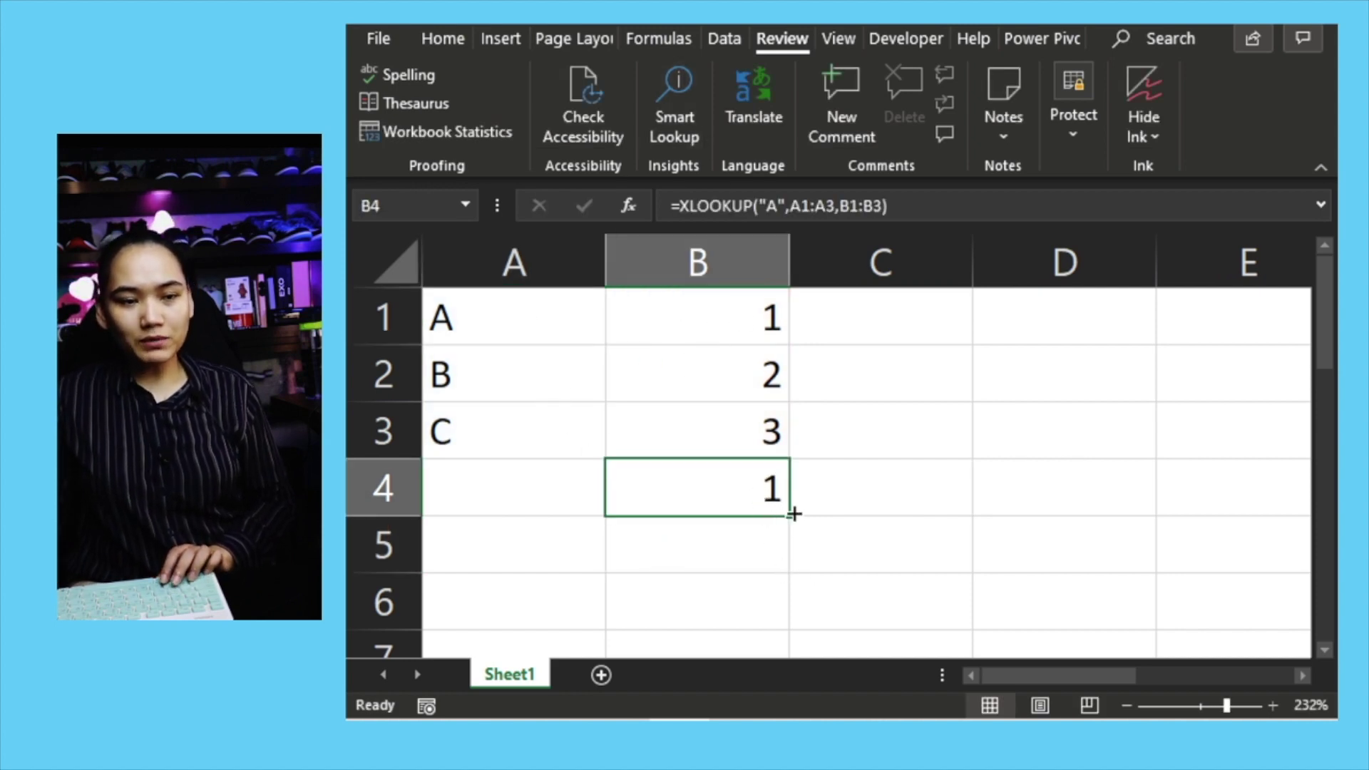
pyautogui.moveTo(794, 513); pyautogui.dragTo(634, 517)
pyautogui.moveTo(548, 510); pyautogui.dragTo(471, 515)
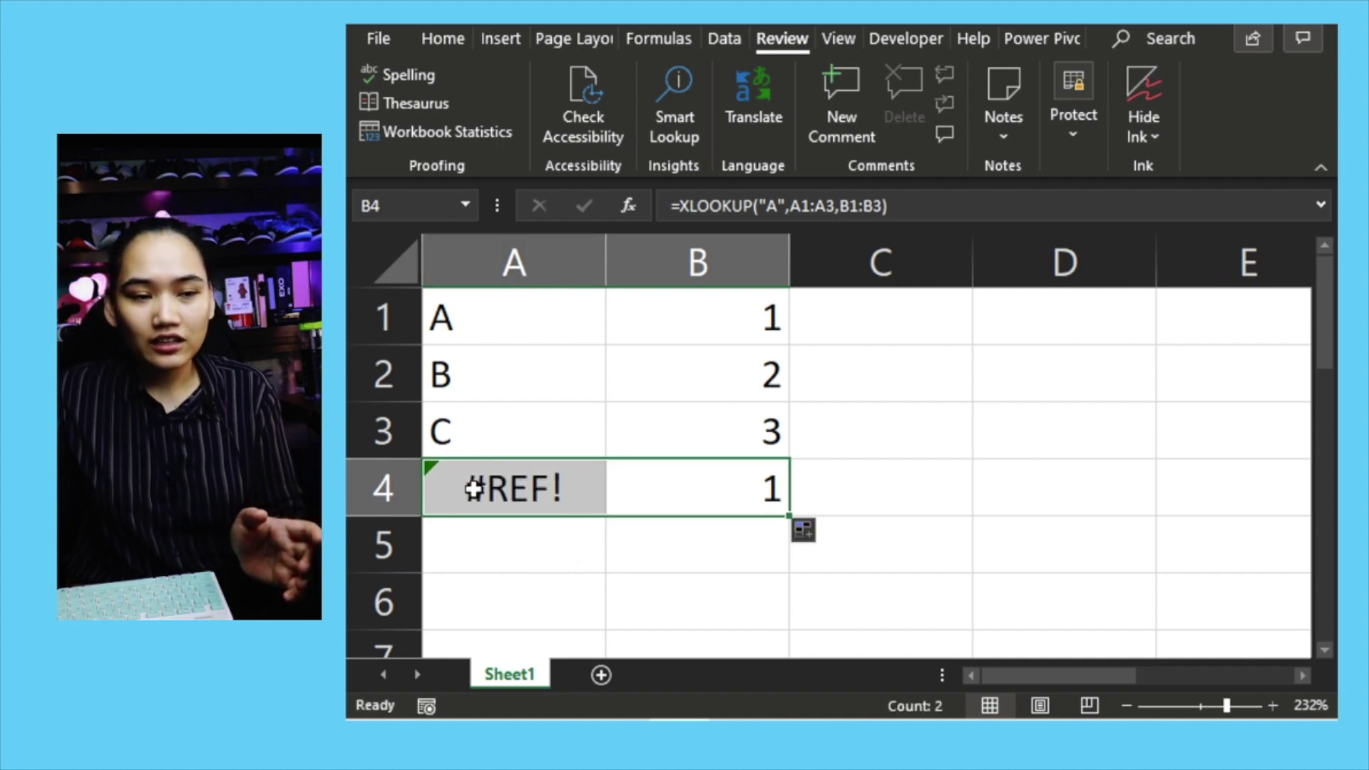
# Step: Inspect the formulas in A4 and B4 without changing them
pyautogui.click(520, 483)
pyautogui.doubleClick(502, 490)
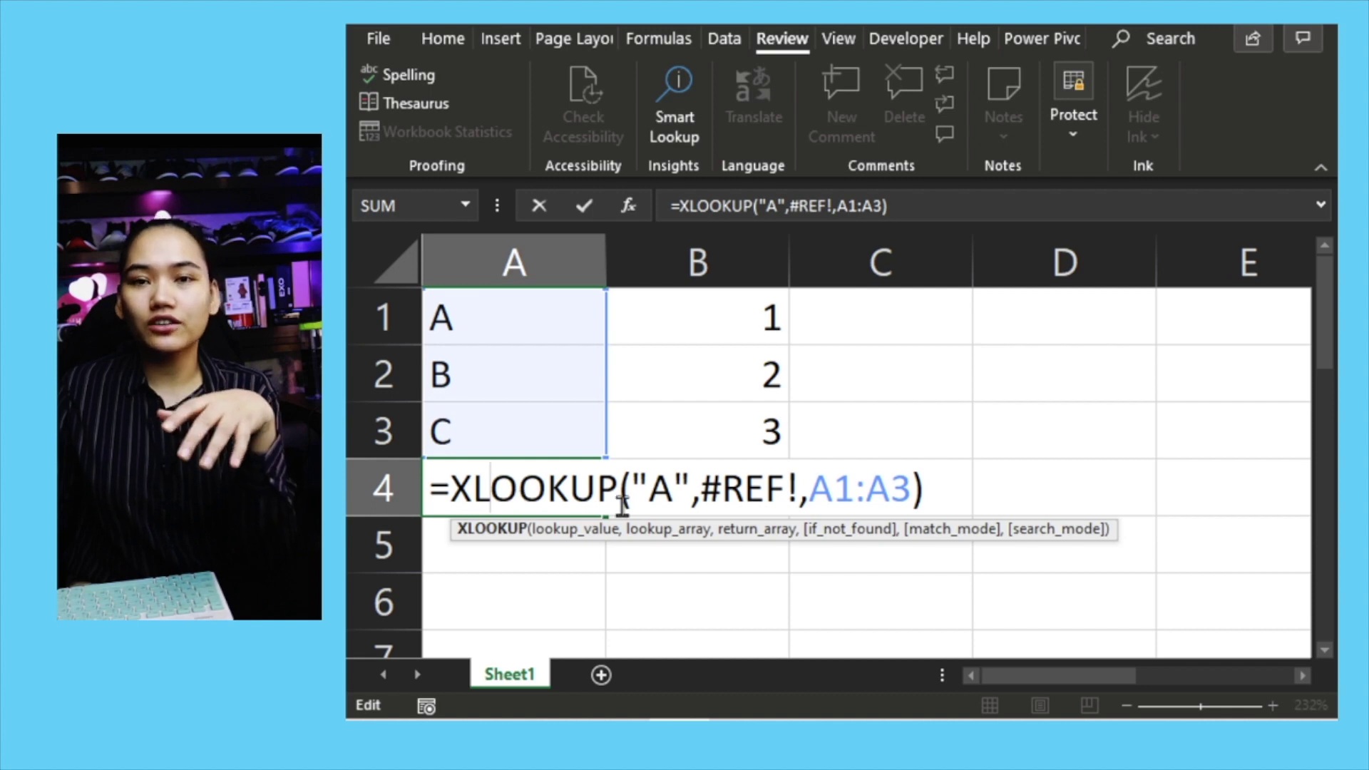
pyautogui.press('Escape')
pyautogui.click(749, 468)
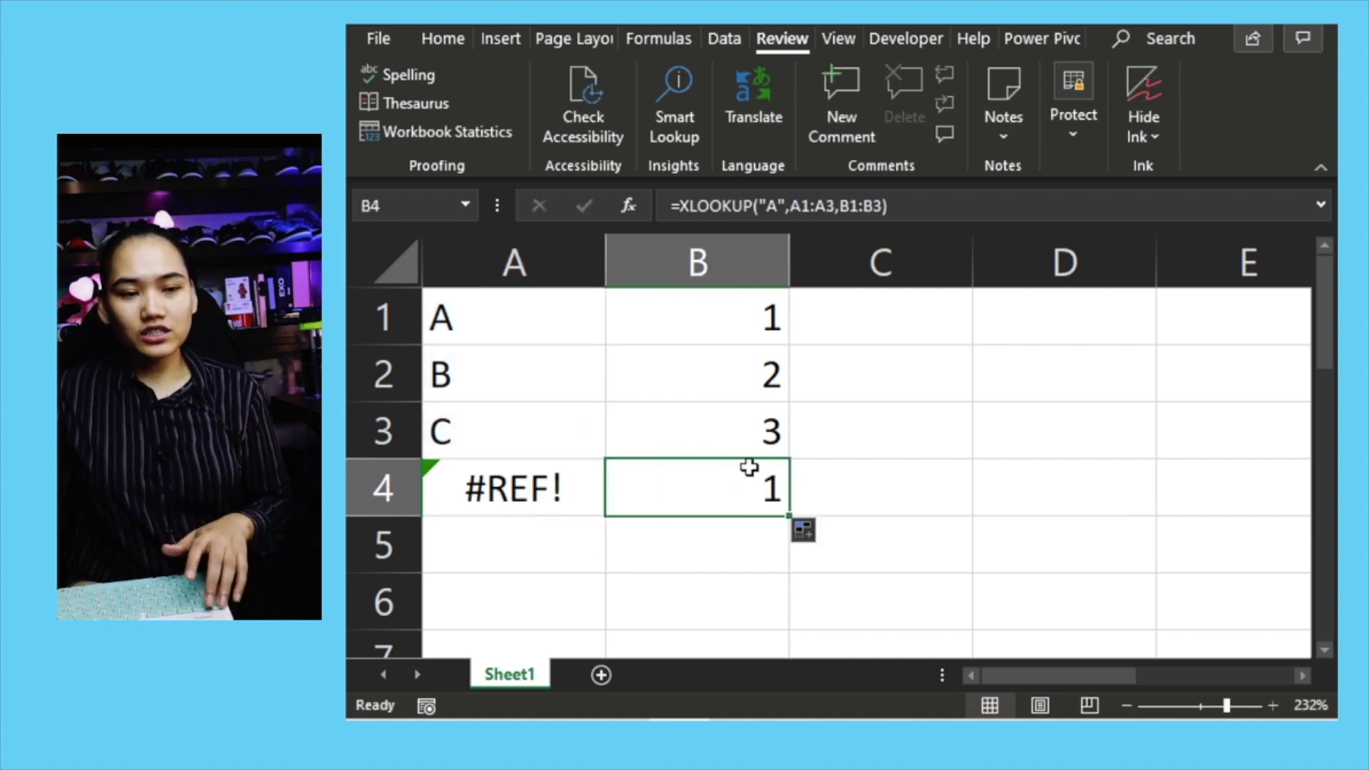
pyautogui.doubleClick(726, 498)
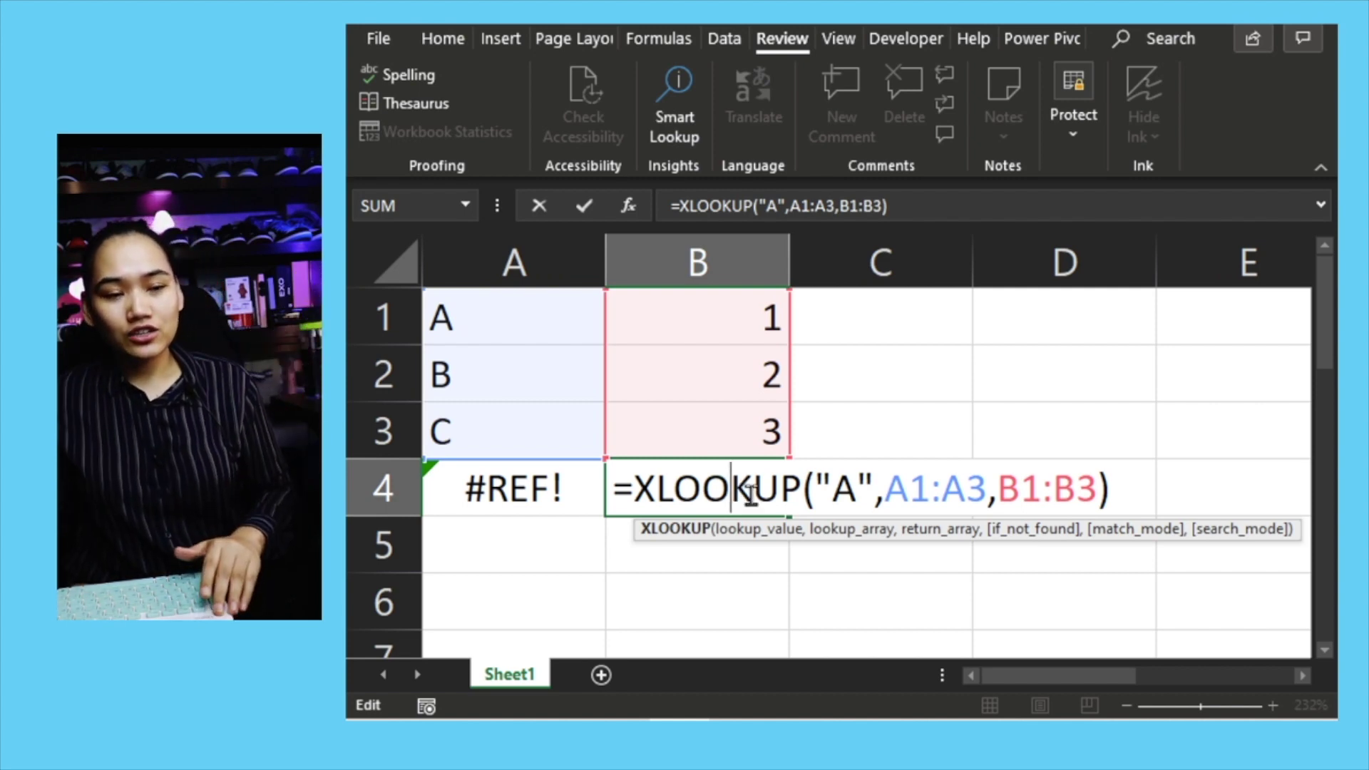
pyautogui.hotkey('ctrl', 'Return')
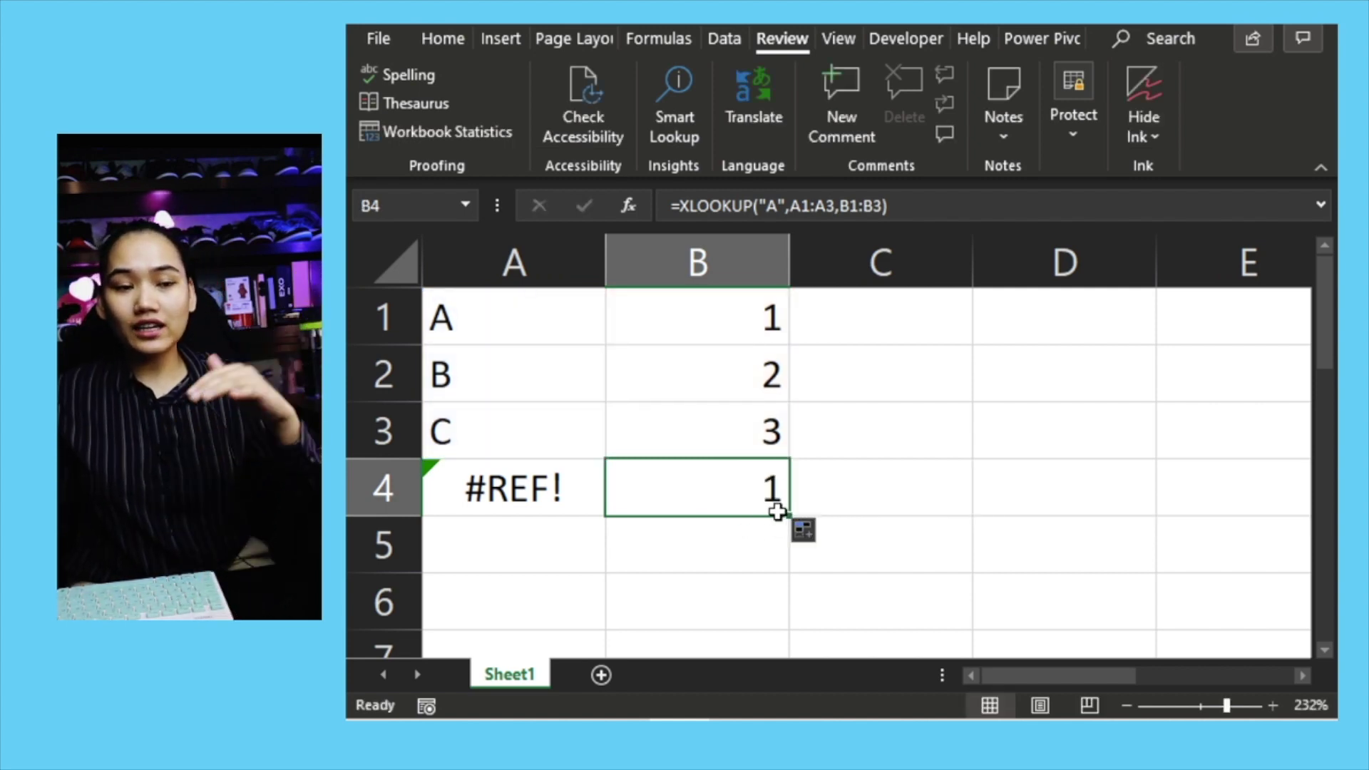
# Step: Clear the contents of A4 and B4
pyautogui.moveTo(732, 512); pyautogui.dragTo(551, 512)
pyautogui.click(530, 491)
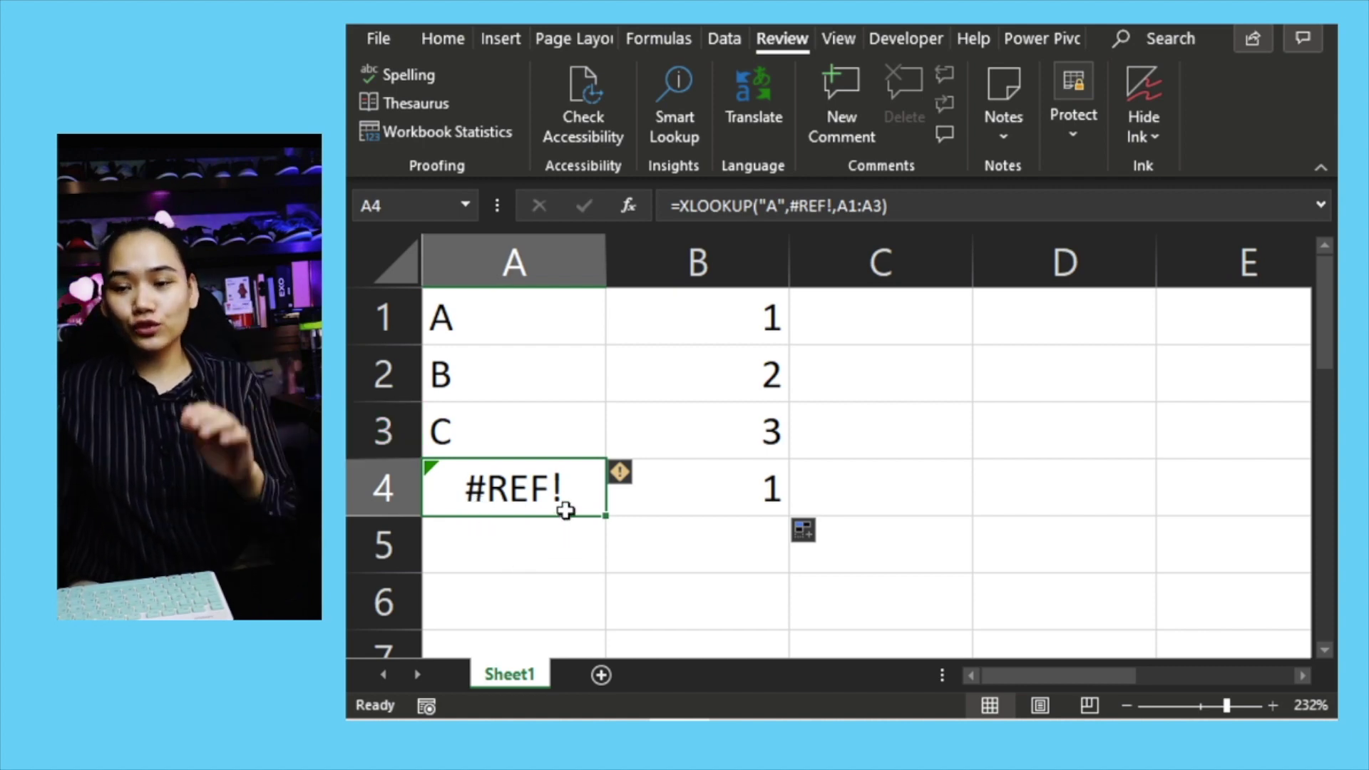
pyautogui.hotkey('shift', 'Right')
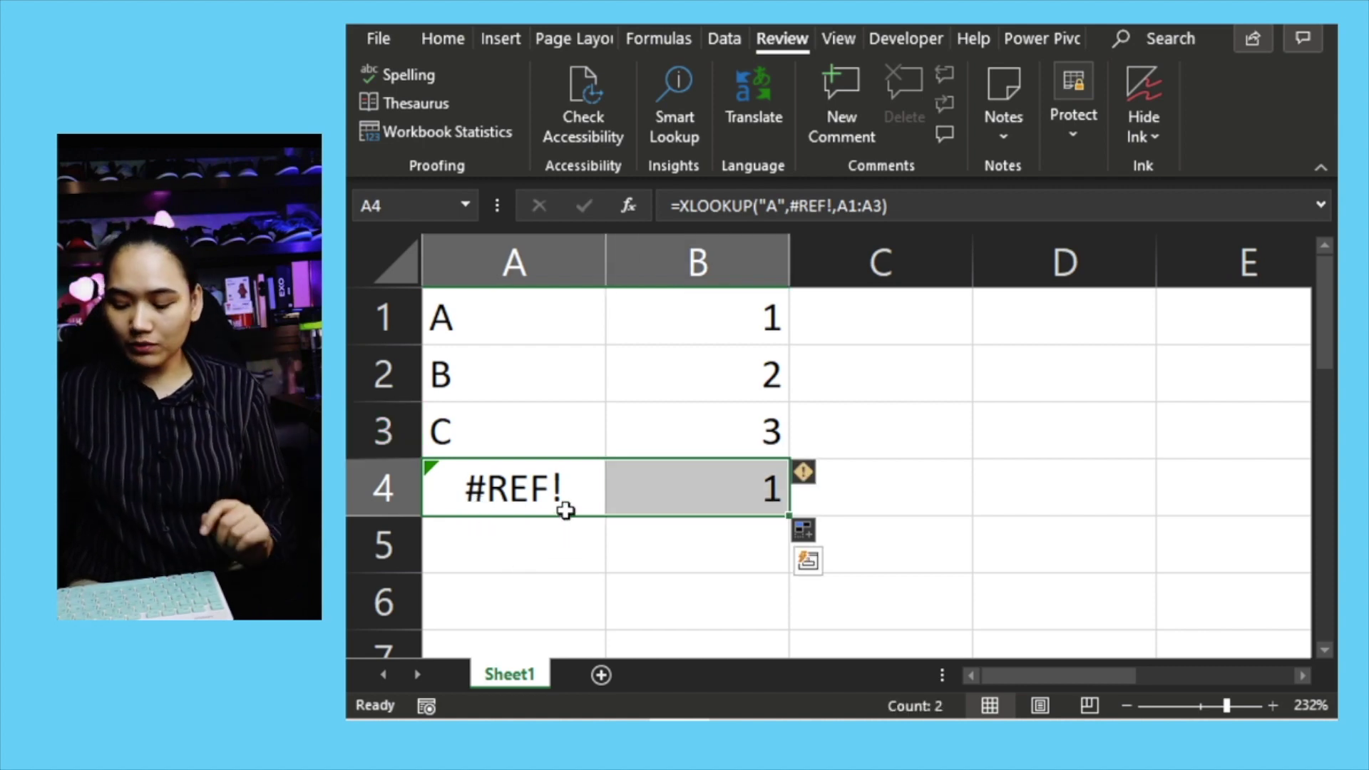
pyautogui.press('Delete')
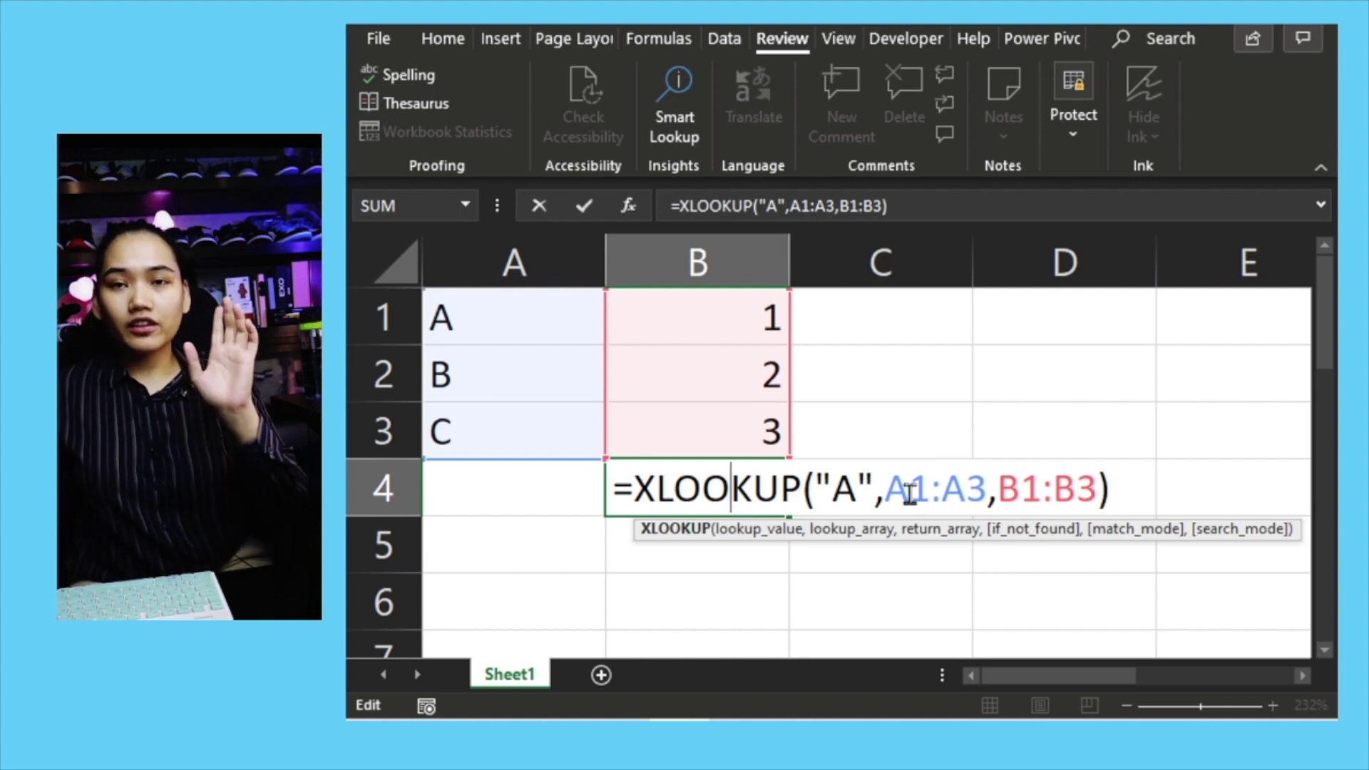
# Step: Make the XLOOKUP lookup range absolute as $A1:$A3 and confirm the formula
pyautogui.click(886, 491)
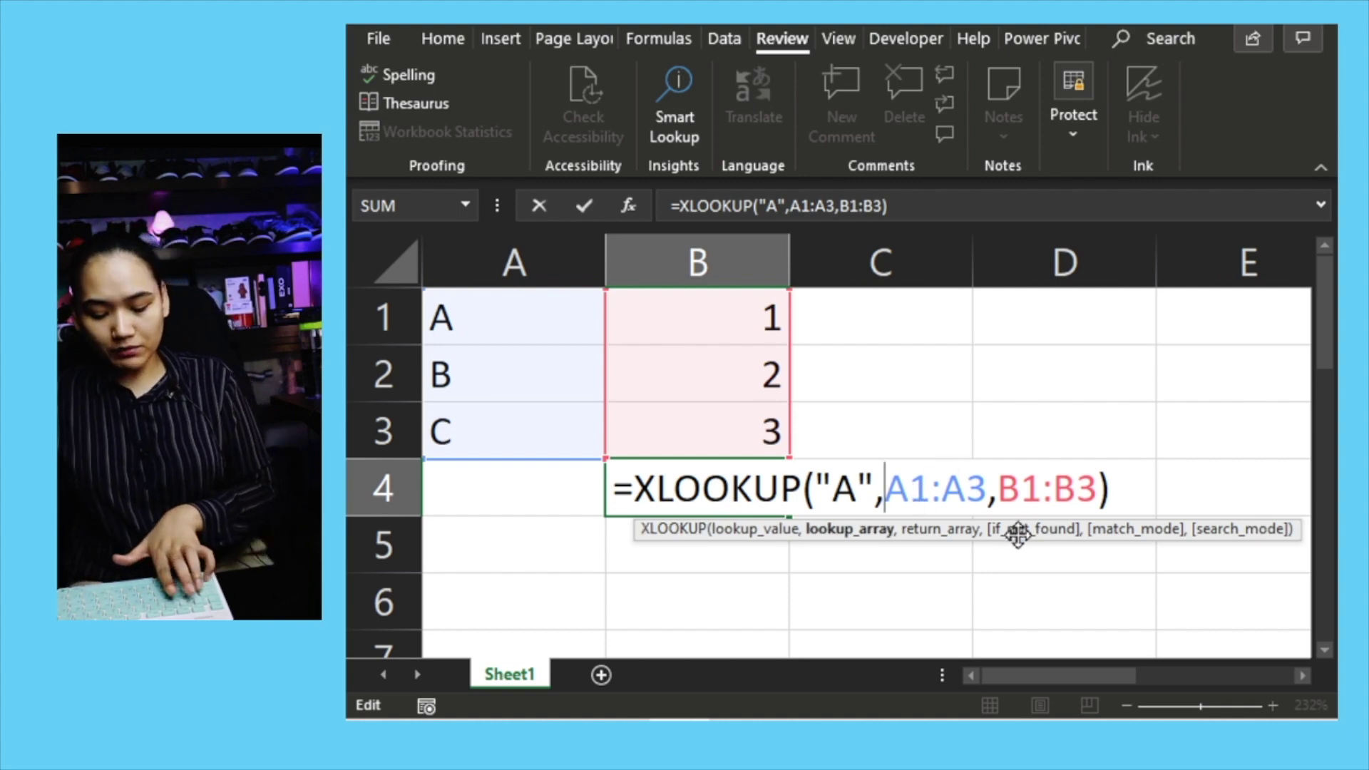
pyautogui.write('$')
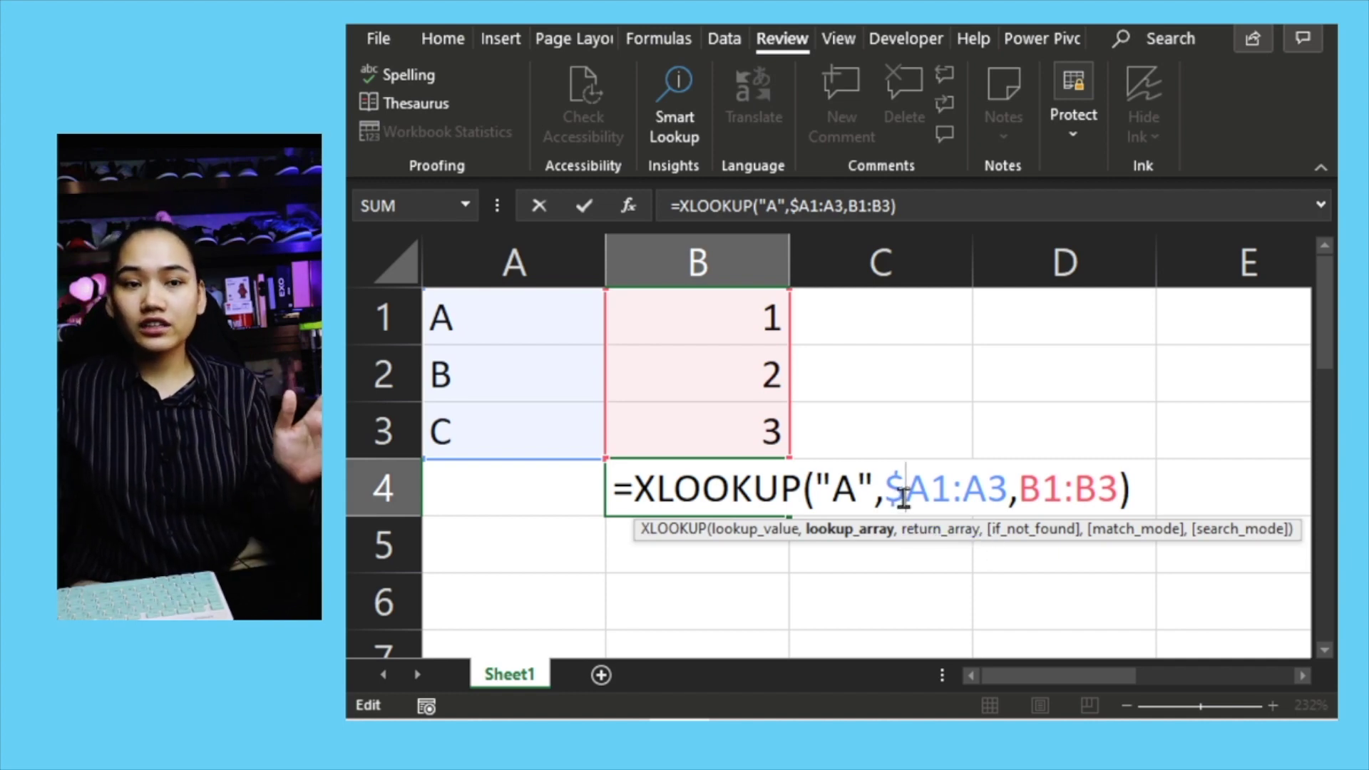
pyautogui.click(964, 491)
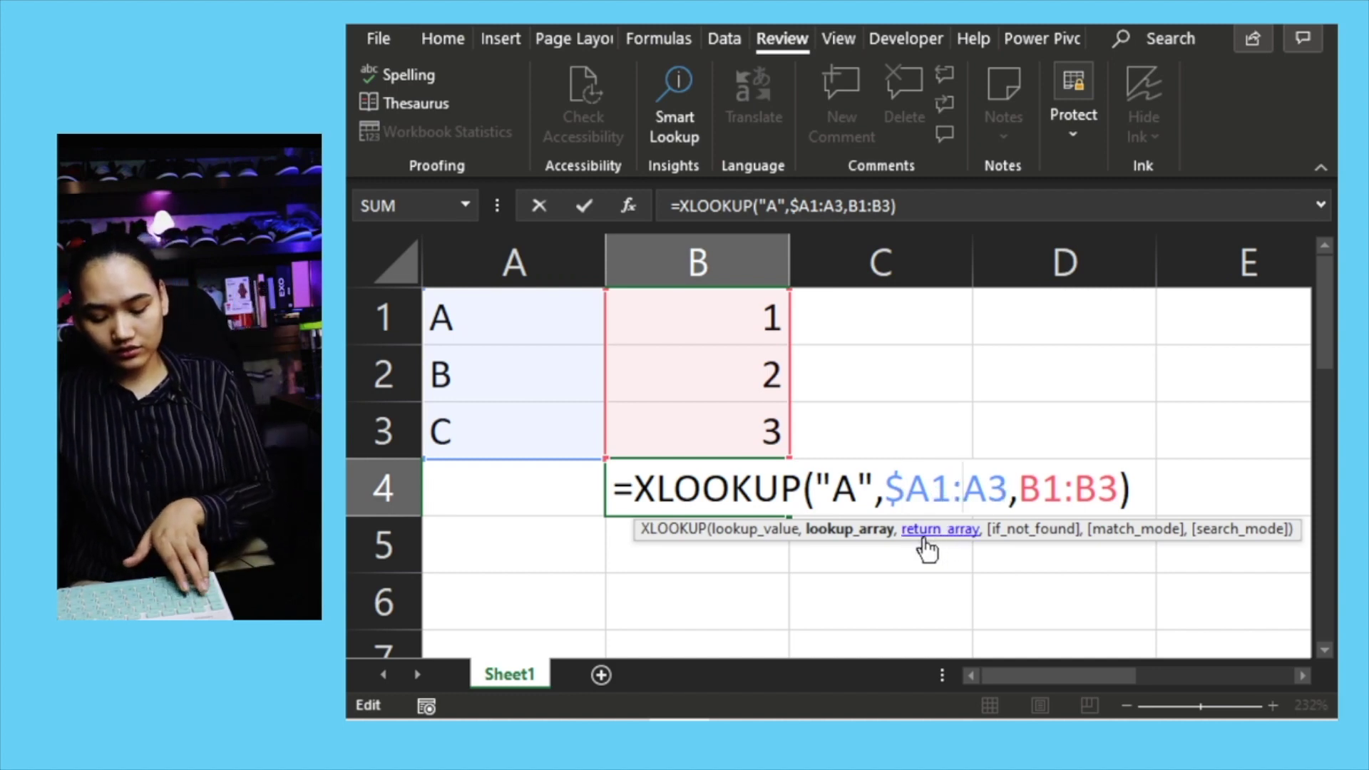
pyautogui.write('$')
pyautogui.press('Return')
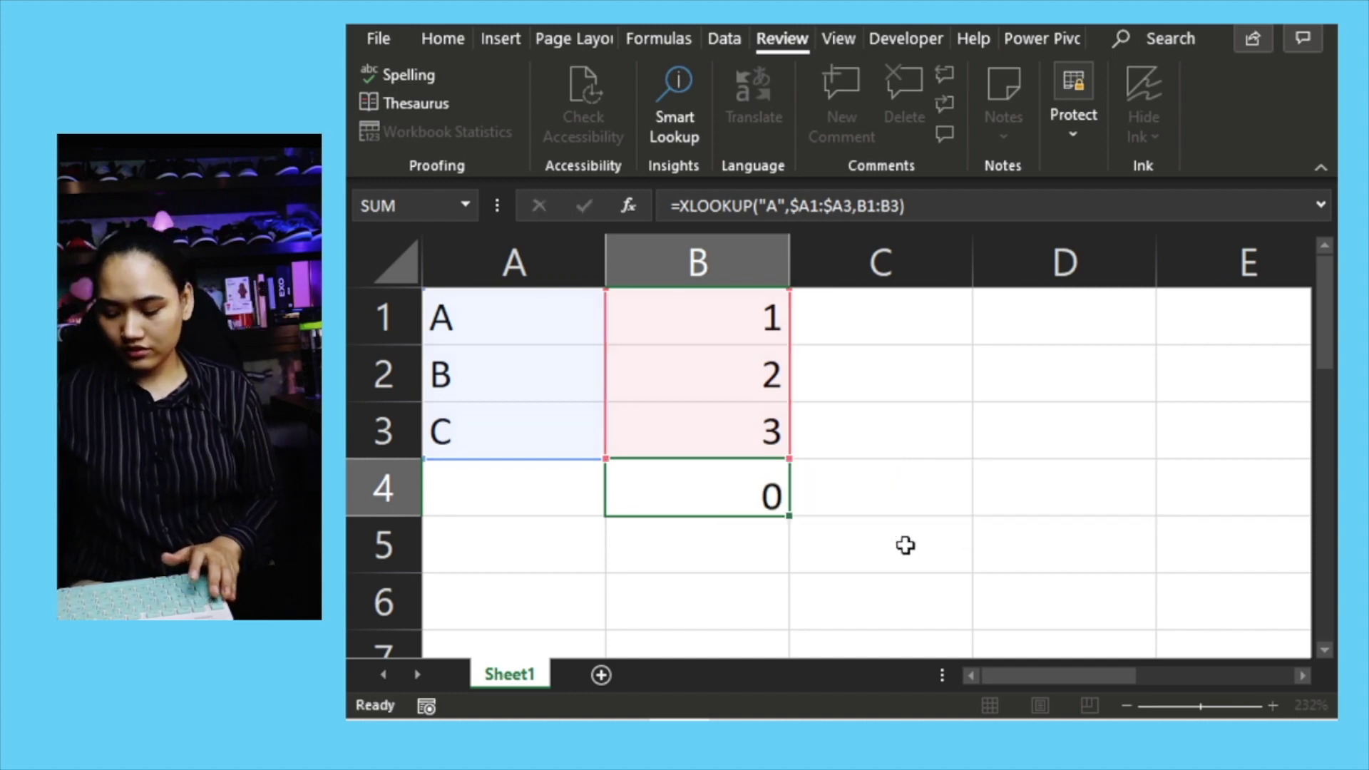
# Step: Copy the adjusted XLOOKUP into A4 so it returns A, and check its ranges
pyautogui.click(750, 474)
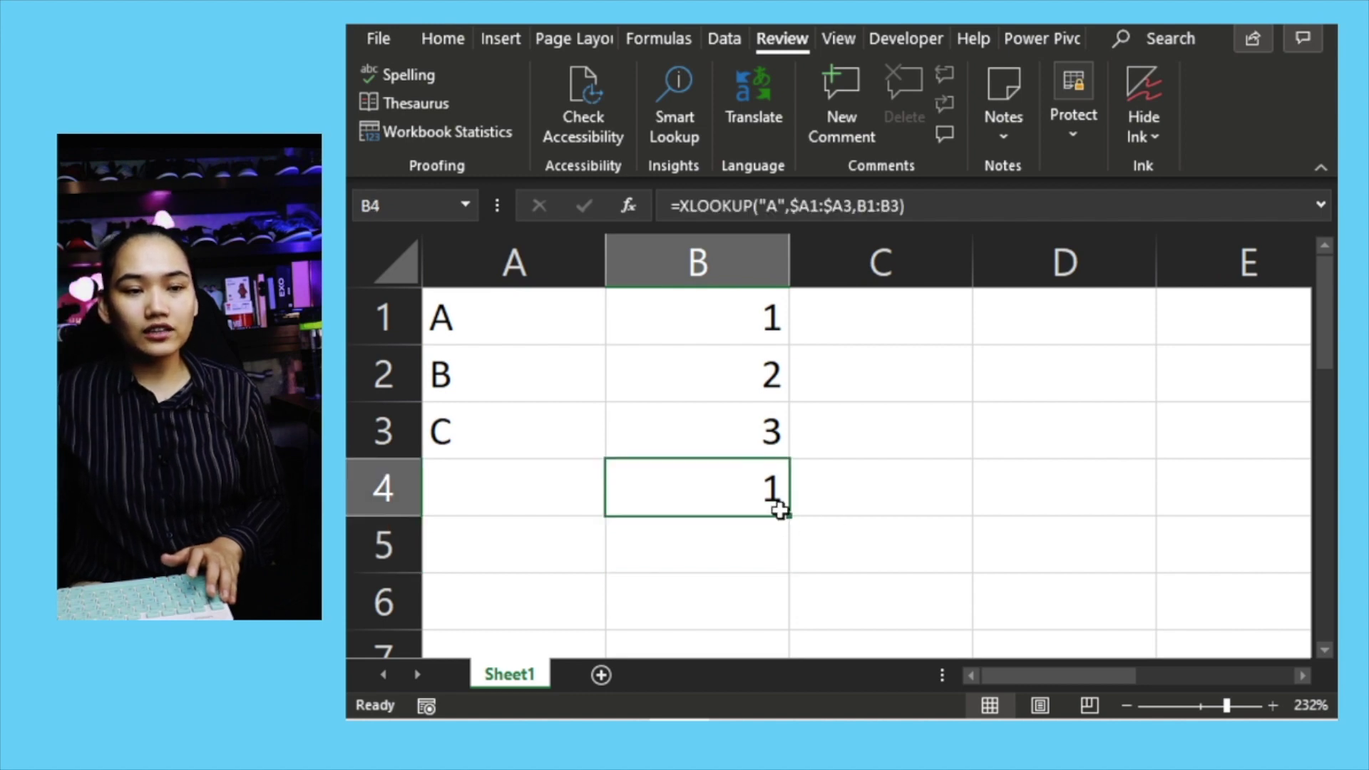
pyautogui.moveTo(781, 508); pyautogui.dragTo(499, 517)
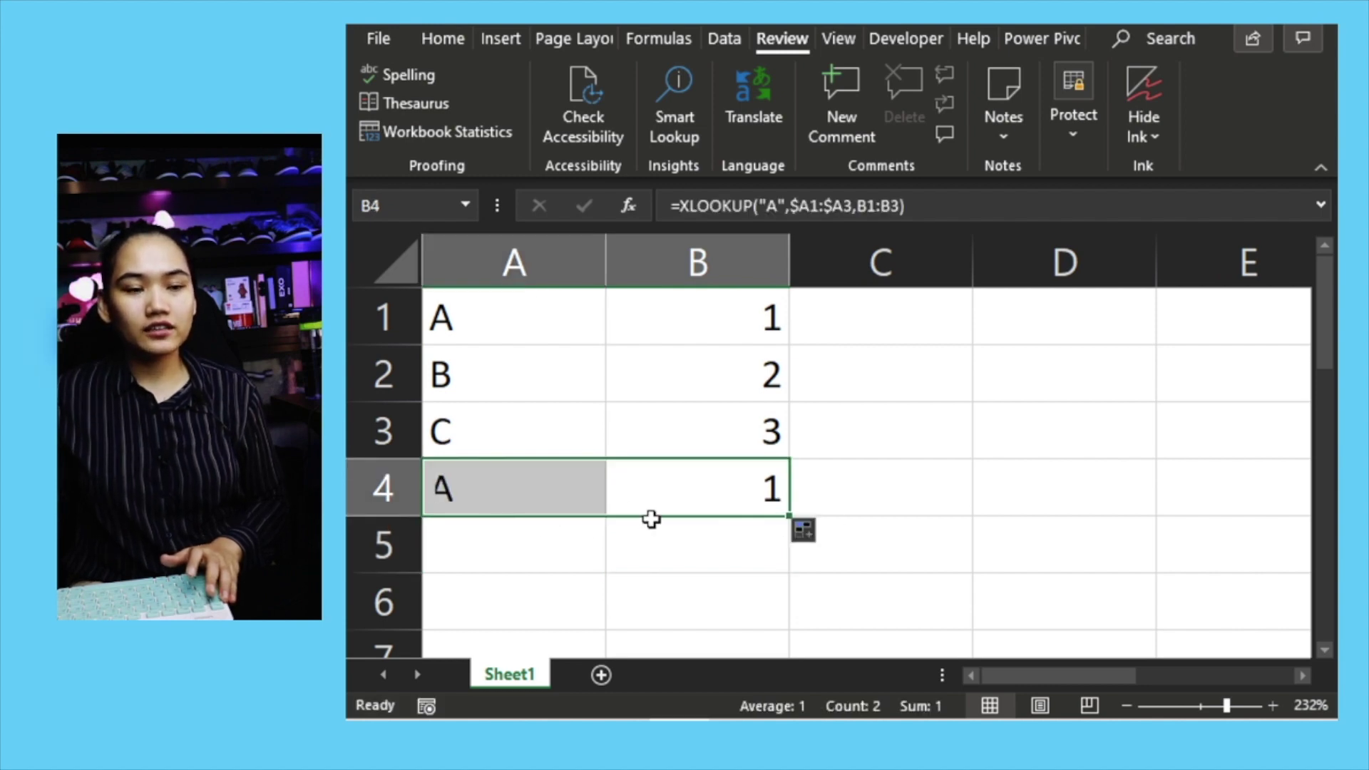
pyautogui.click(569, 498)
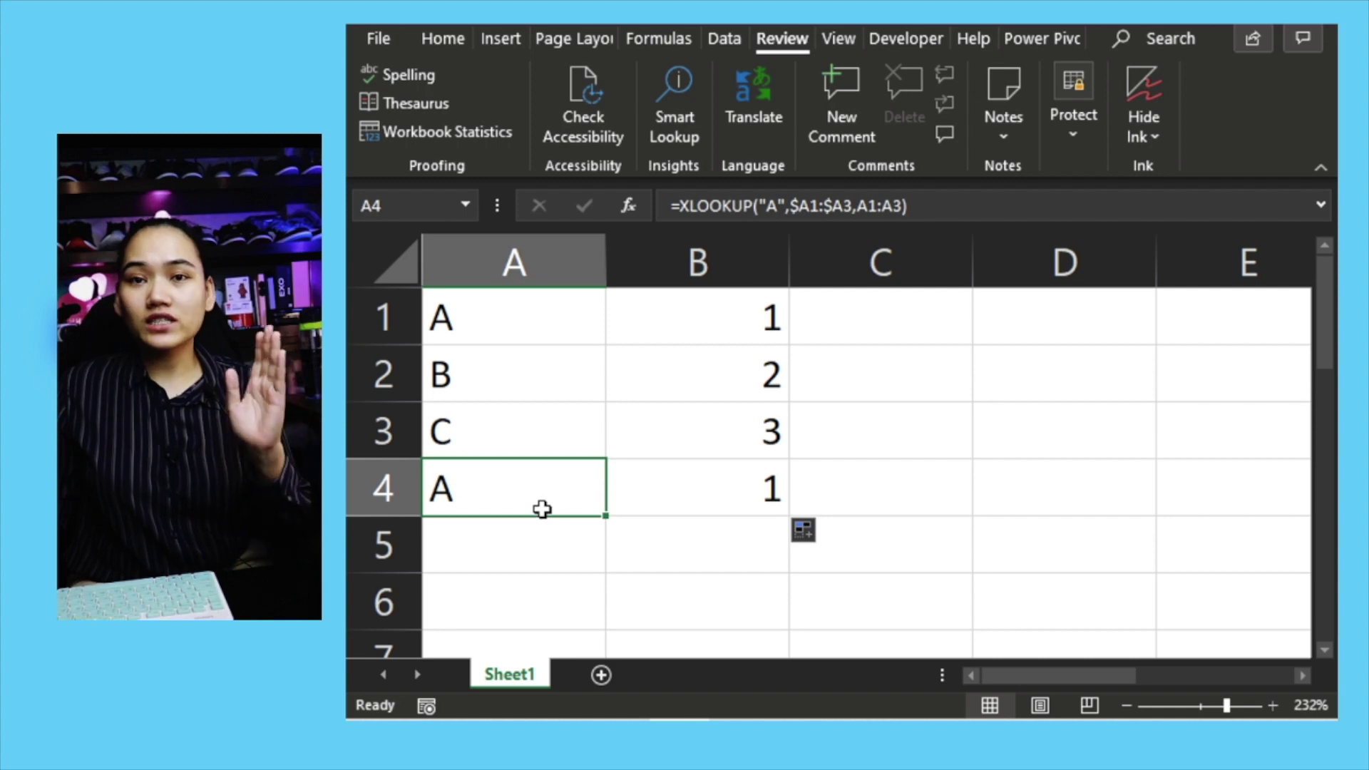
pyautogui.doubleClick(544, 499)
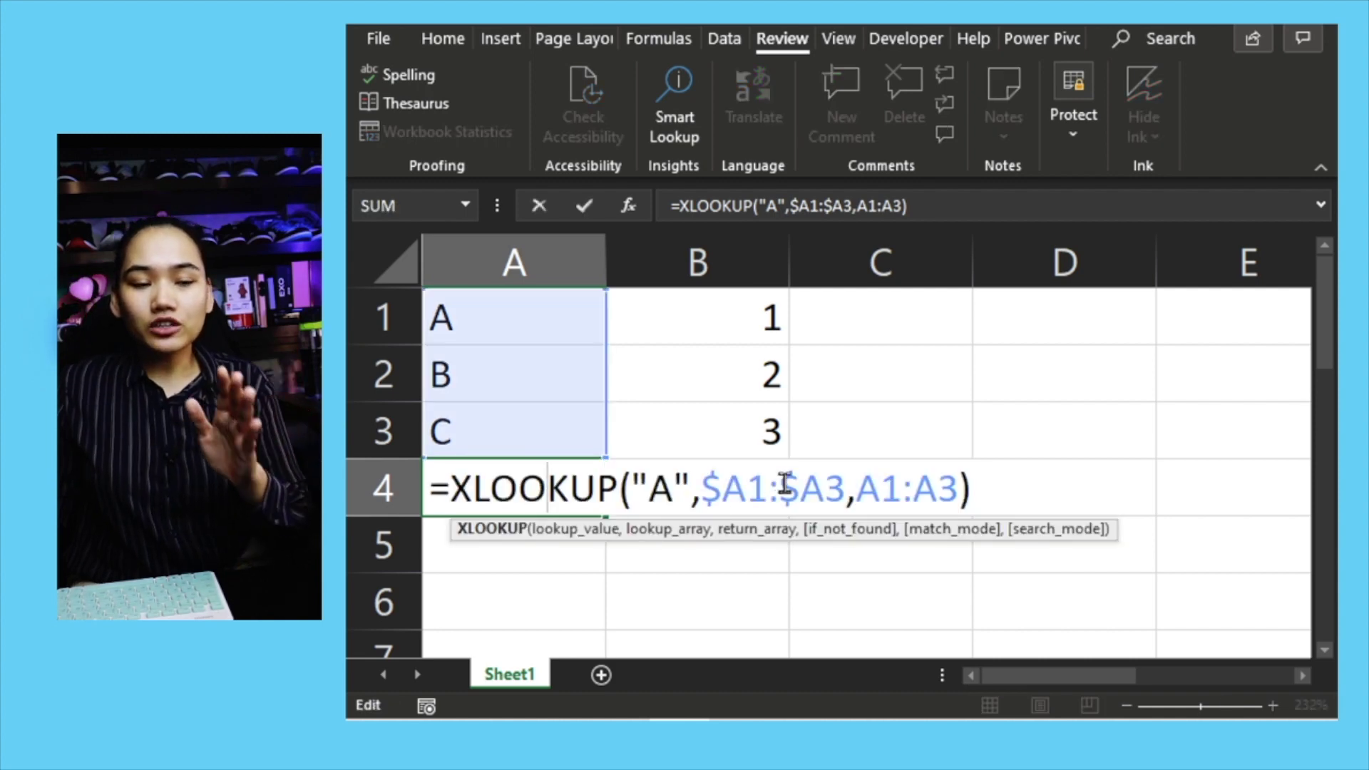
pyautogui.moveTo(732, 485); pyautogui.dragTo(703, 496)
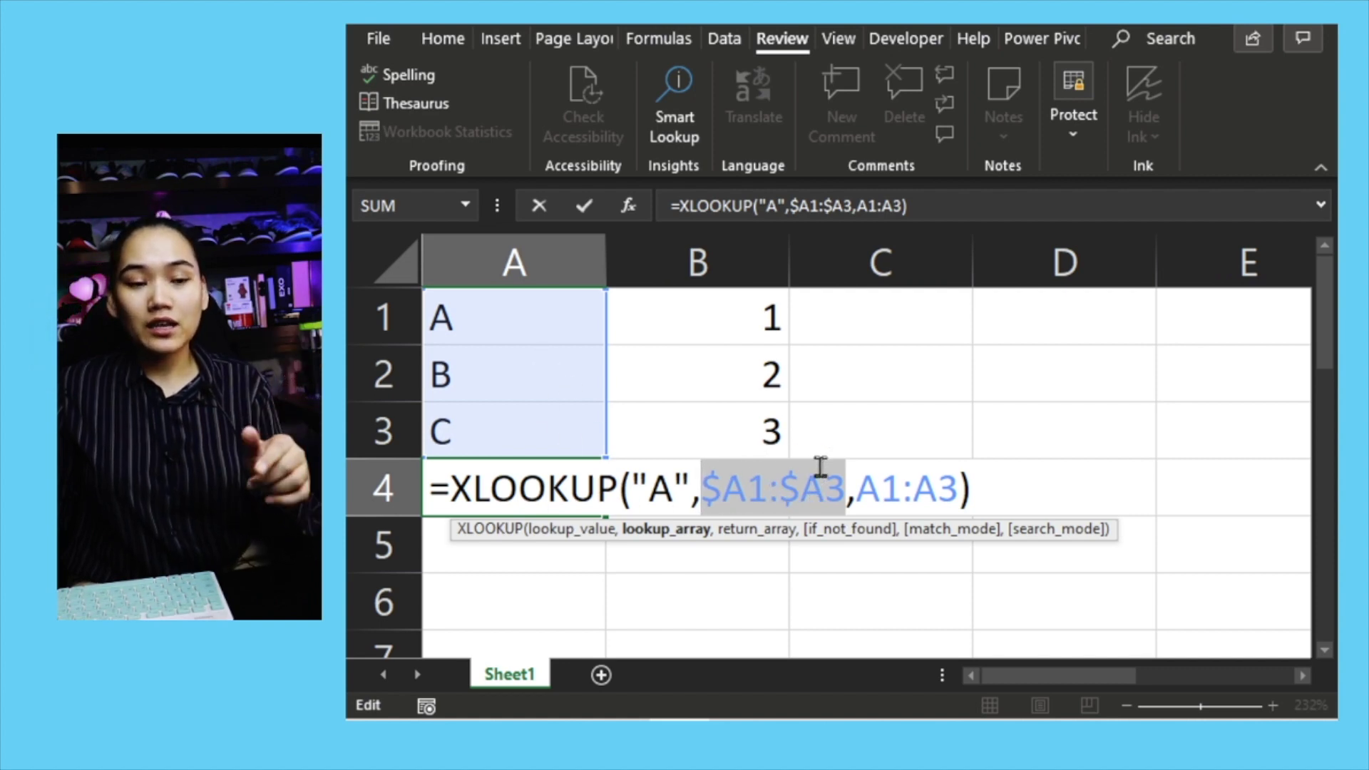
pyautogui.moveTo(859, 490); pyautogui.dragTo(953, 492)
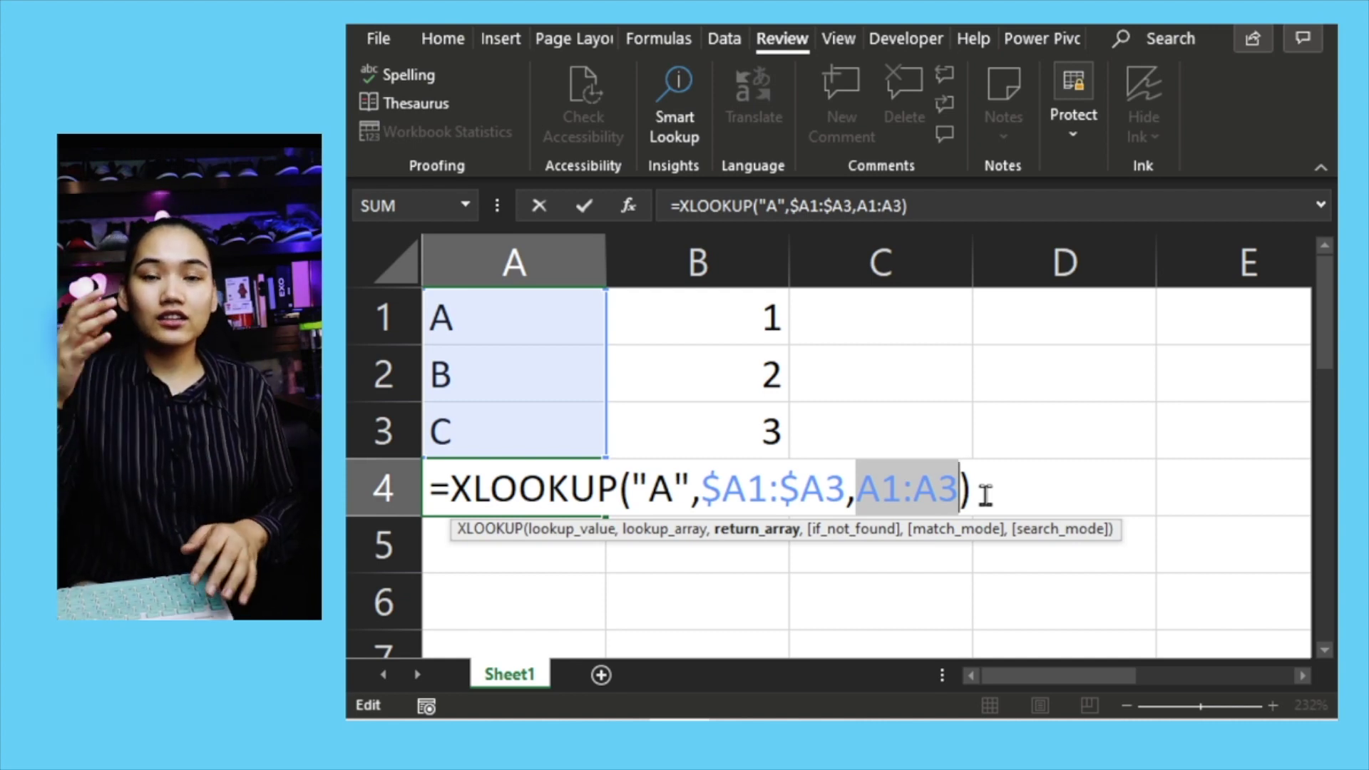
pyautogui.hotkey('ctrl', 'Return')
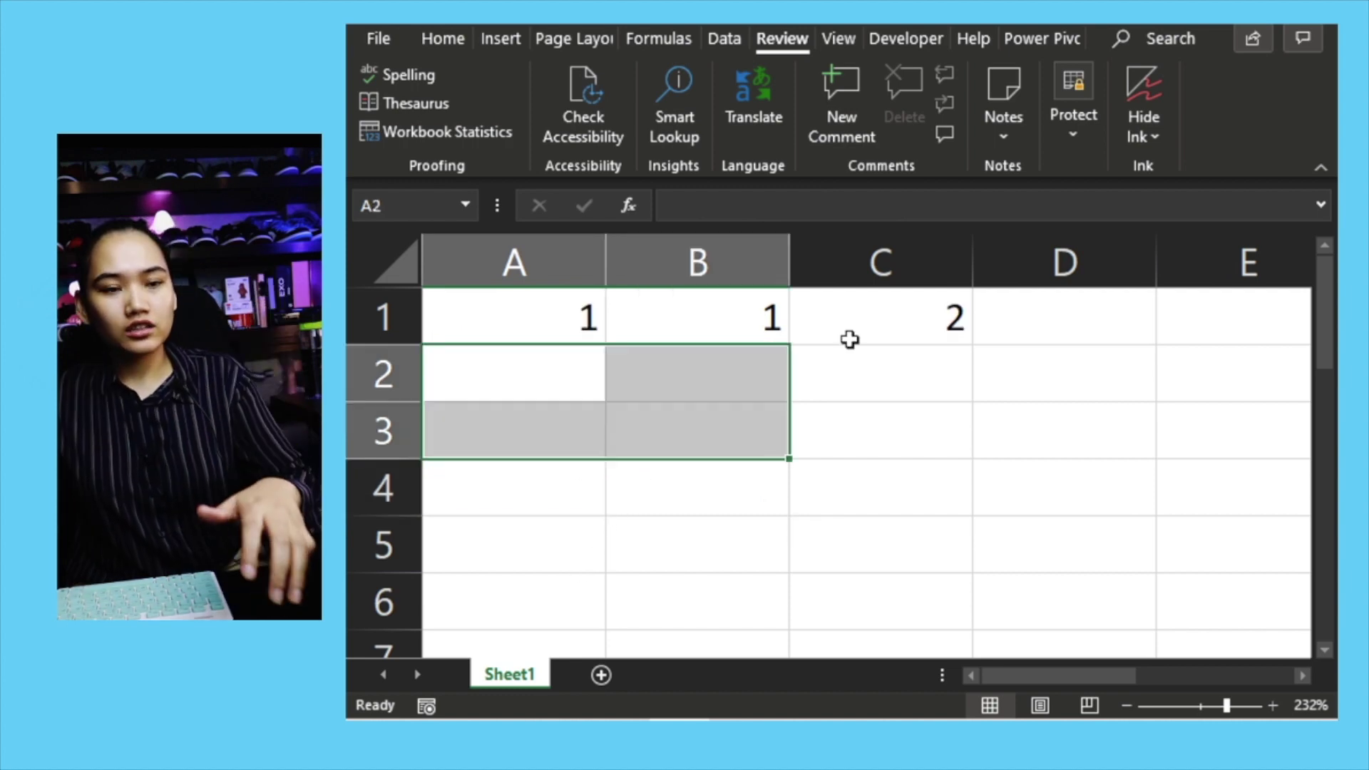
pyautogui.click(849, 340)
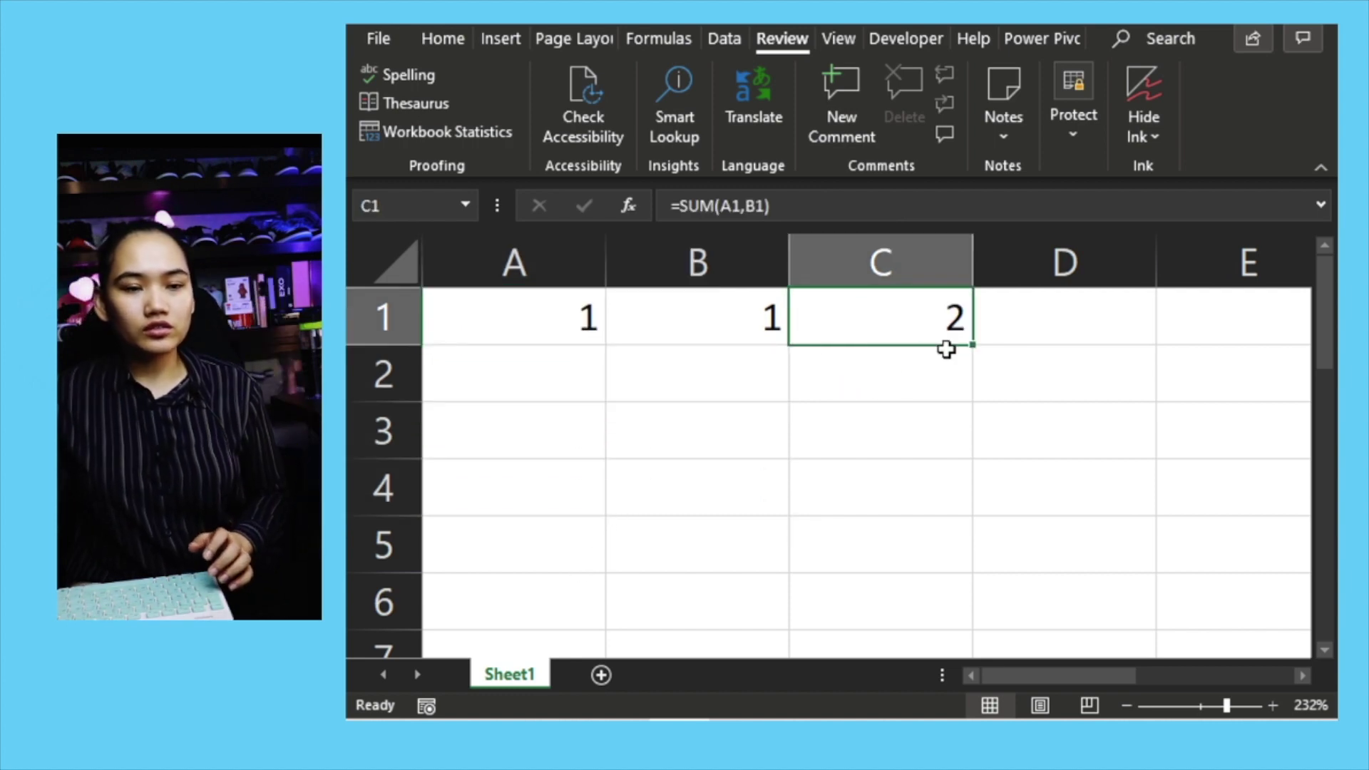
pyautogui.moveTo(972, 345); pyautogui.dragTo(966, 399)
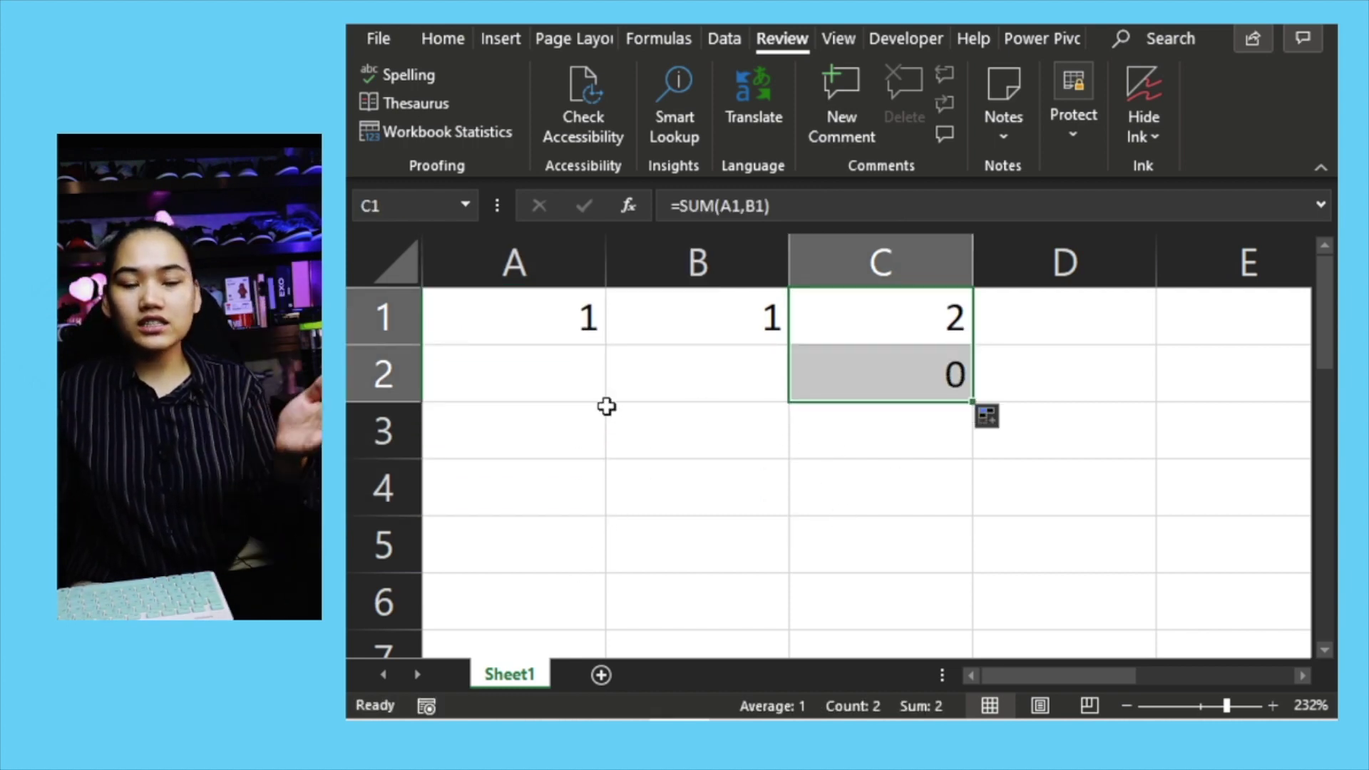
pyautogui.moveTo(602, 378); pyautogui.dragTo(712, 379)
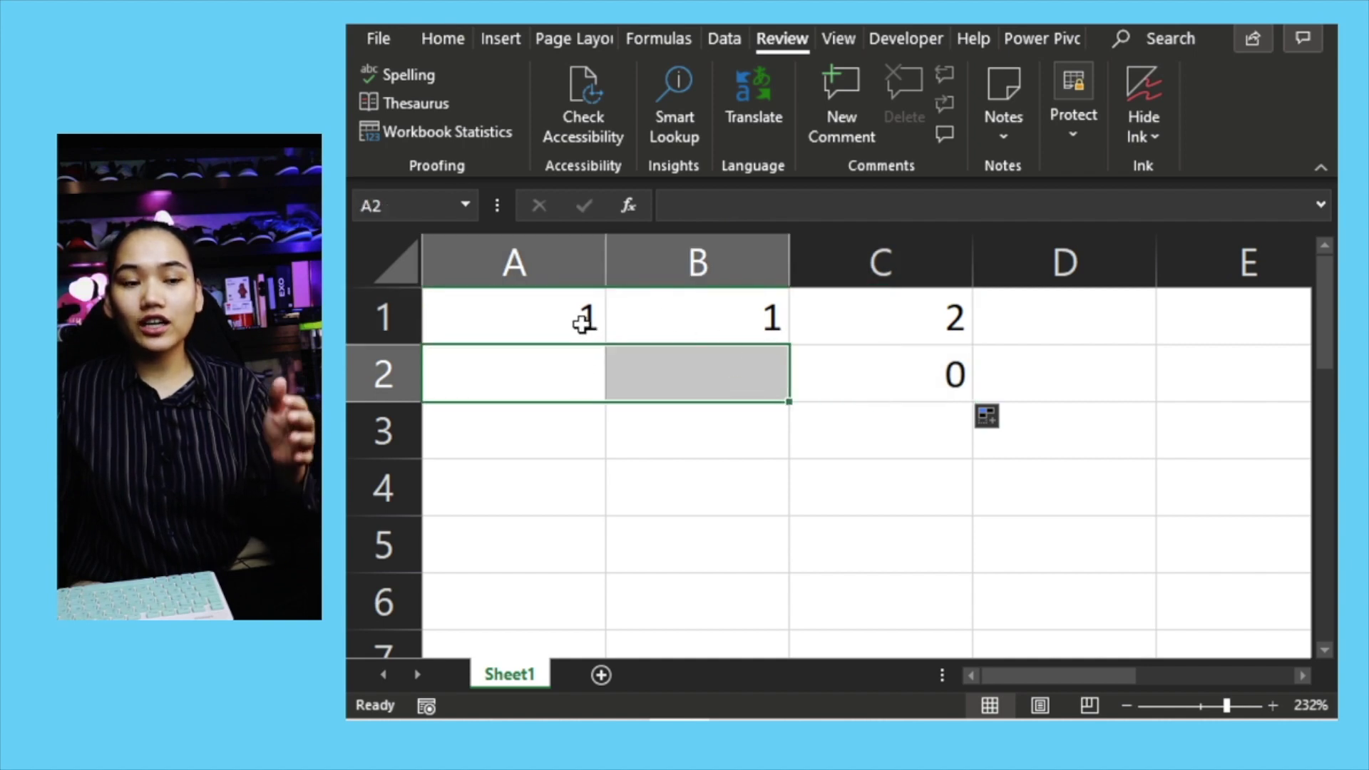
pyautogui.click(584, 322)
pyautogui.click(725, 315)
pyautogui.click(827, 321)
pyautogui.doubleClick(832, 318)
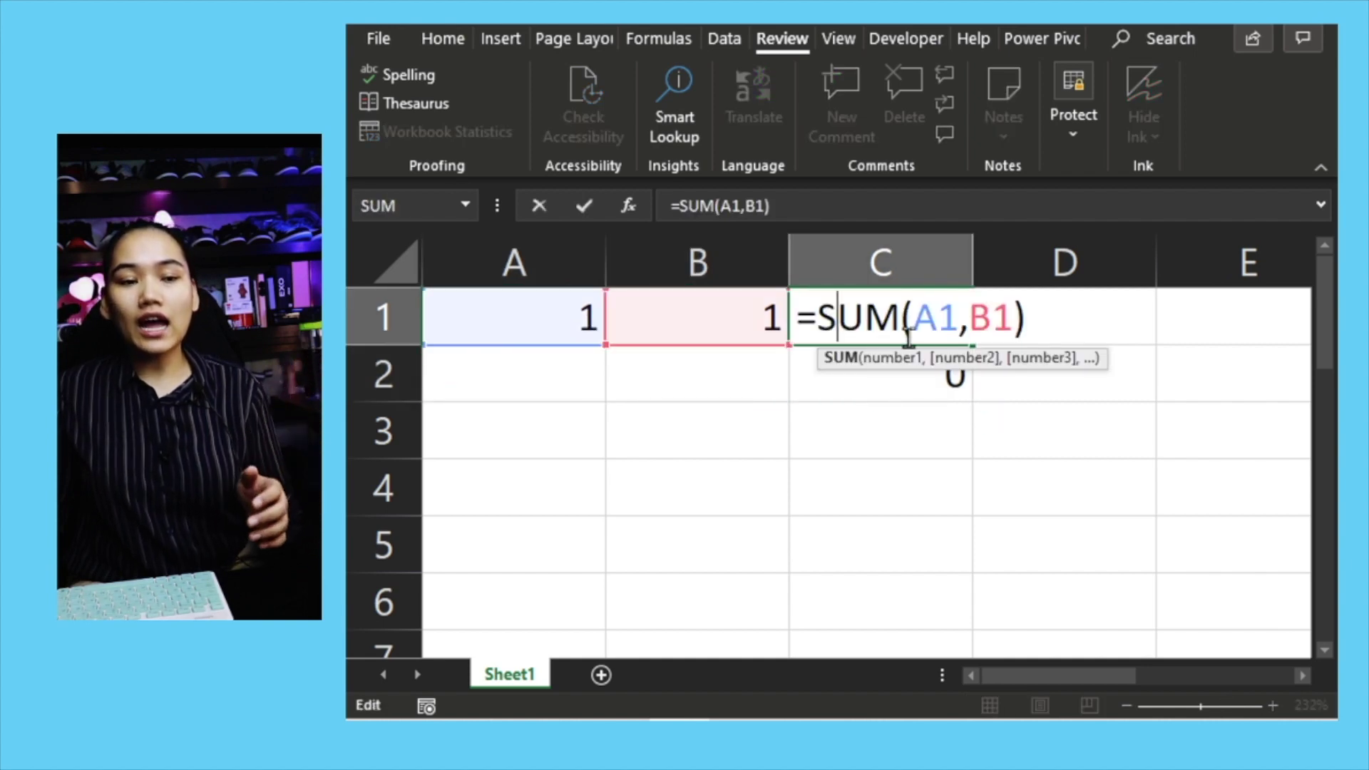
pyautogui.click(943, 316)
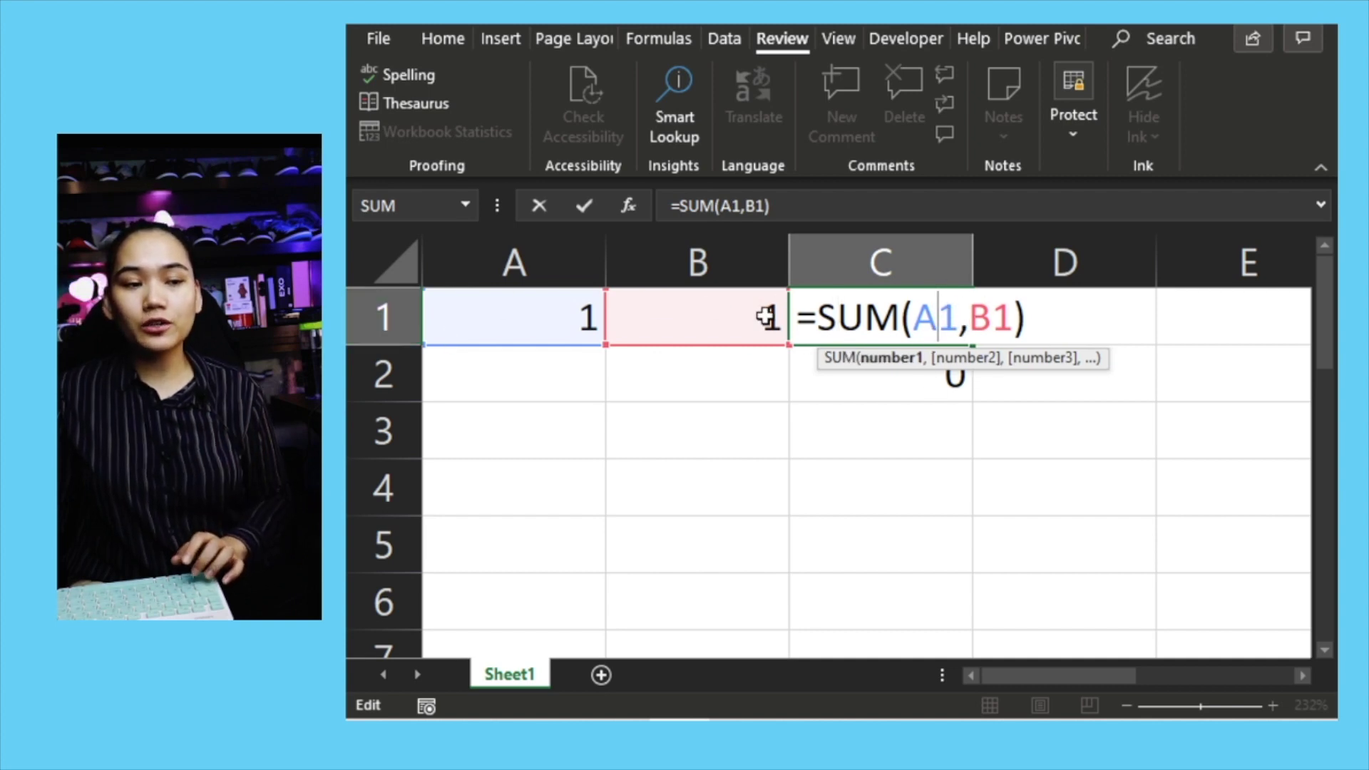
pyautogui.write('$')
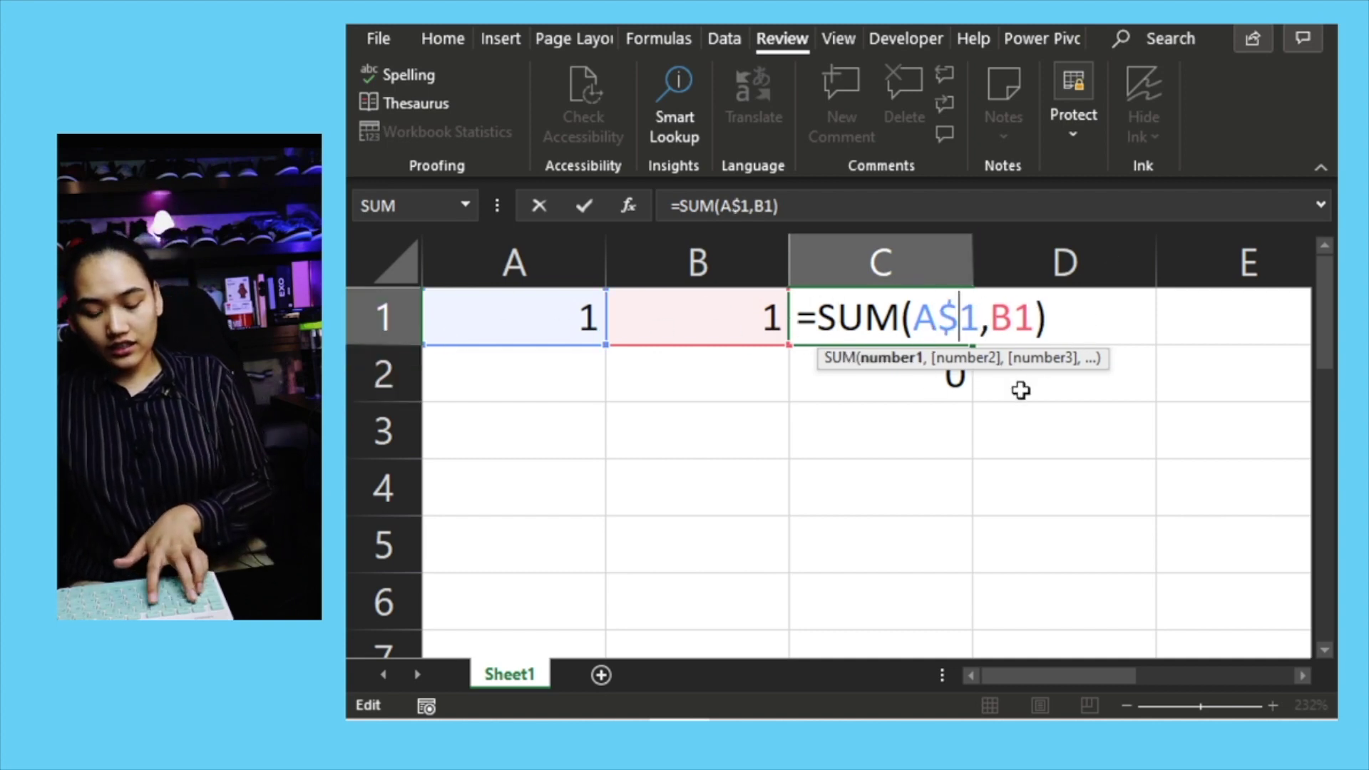
pyautogui.click(1014, 318)
pyautogui.write('$')
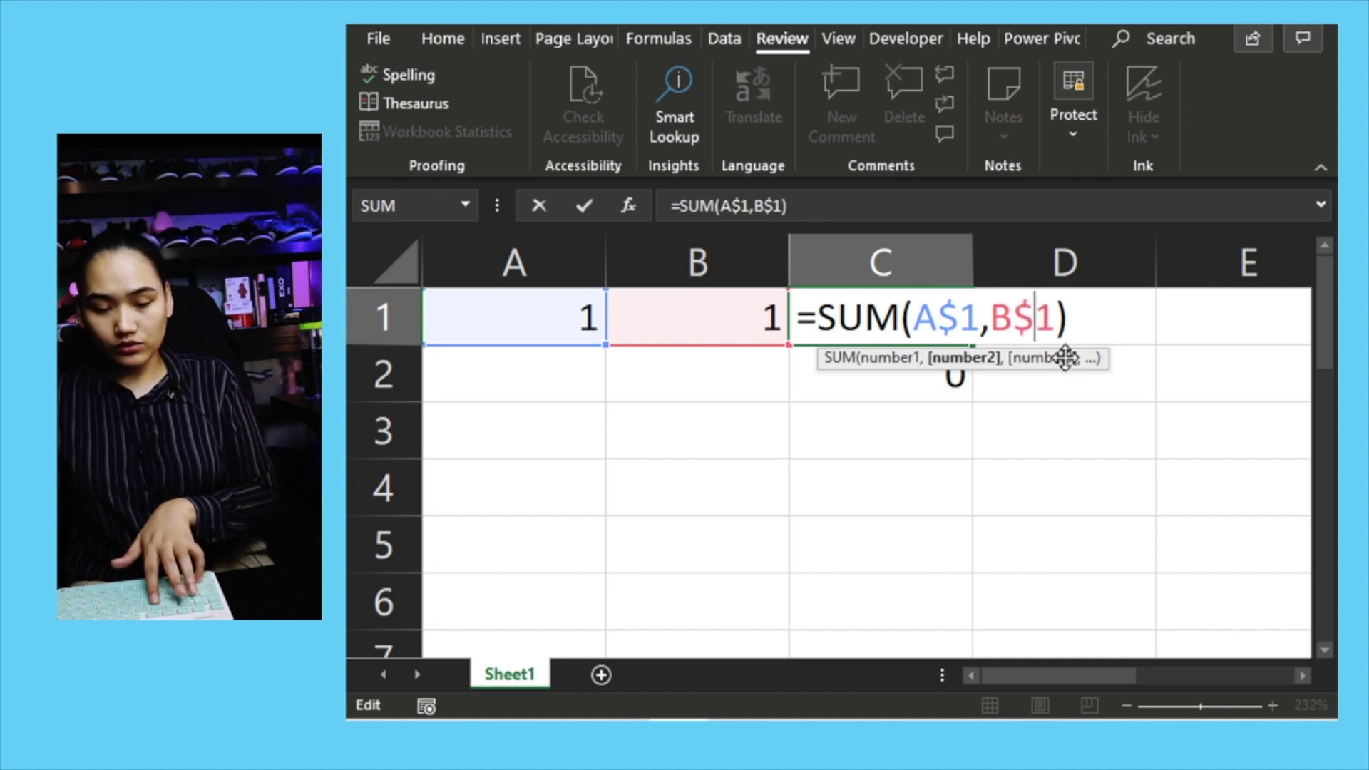
pyautogui.press('Return')
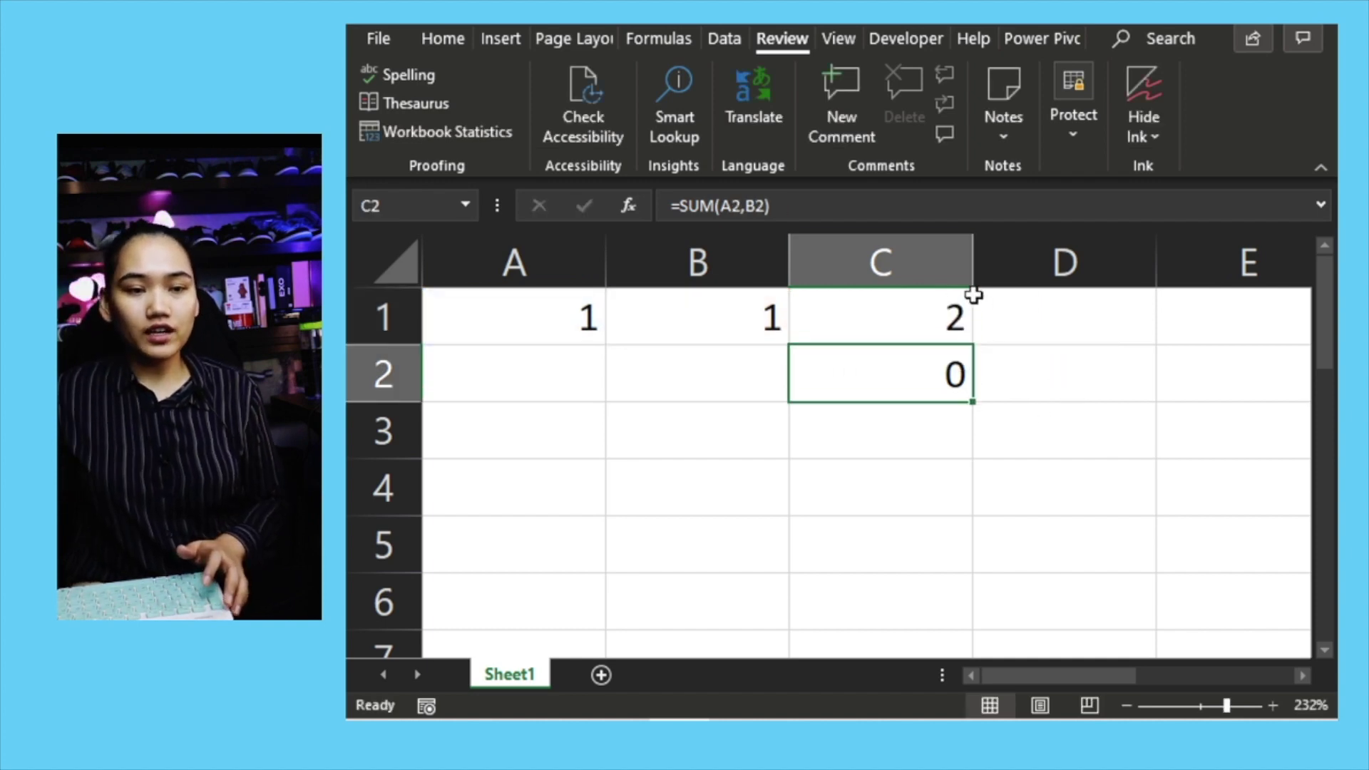
pyautogui.click(959, 323)
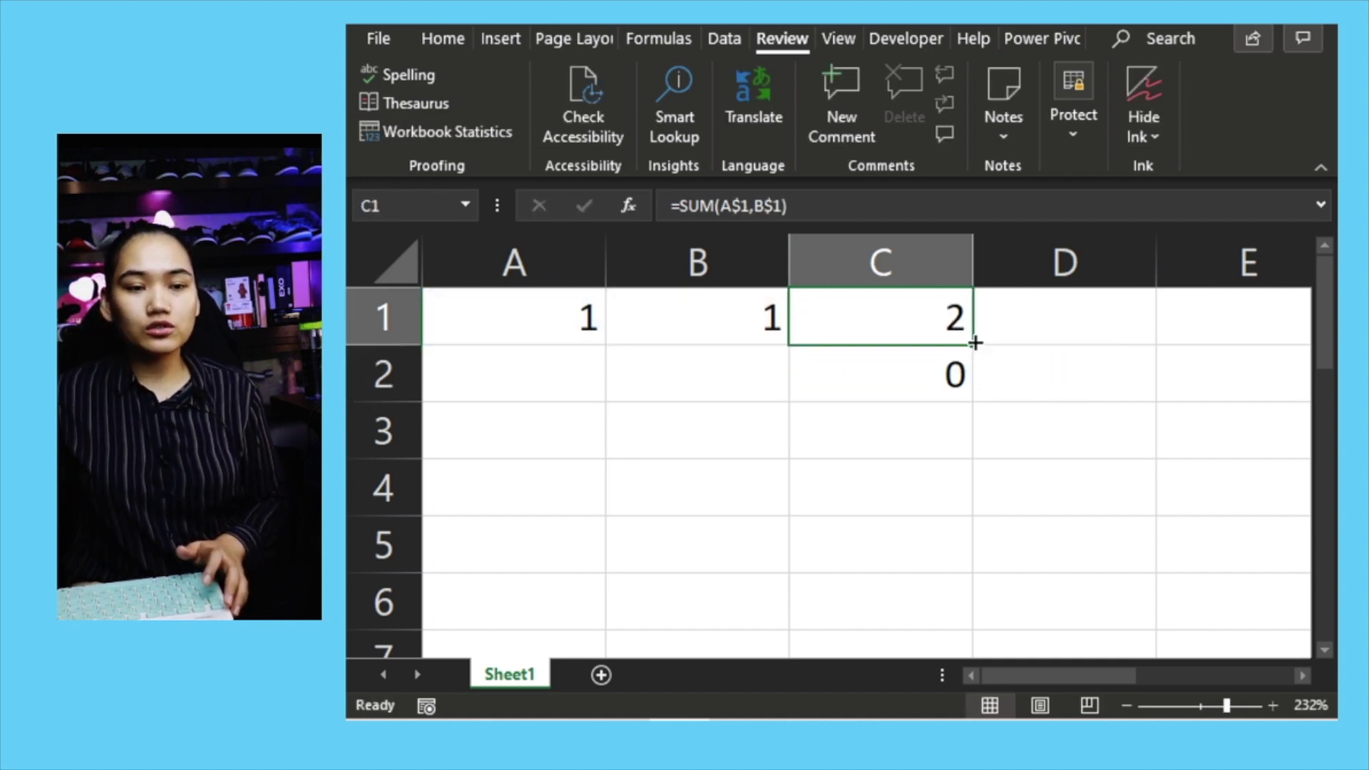
pyautogui.moveTo(974, 343); pyautogui.dragTo(966, 385)
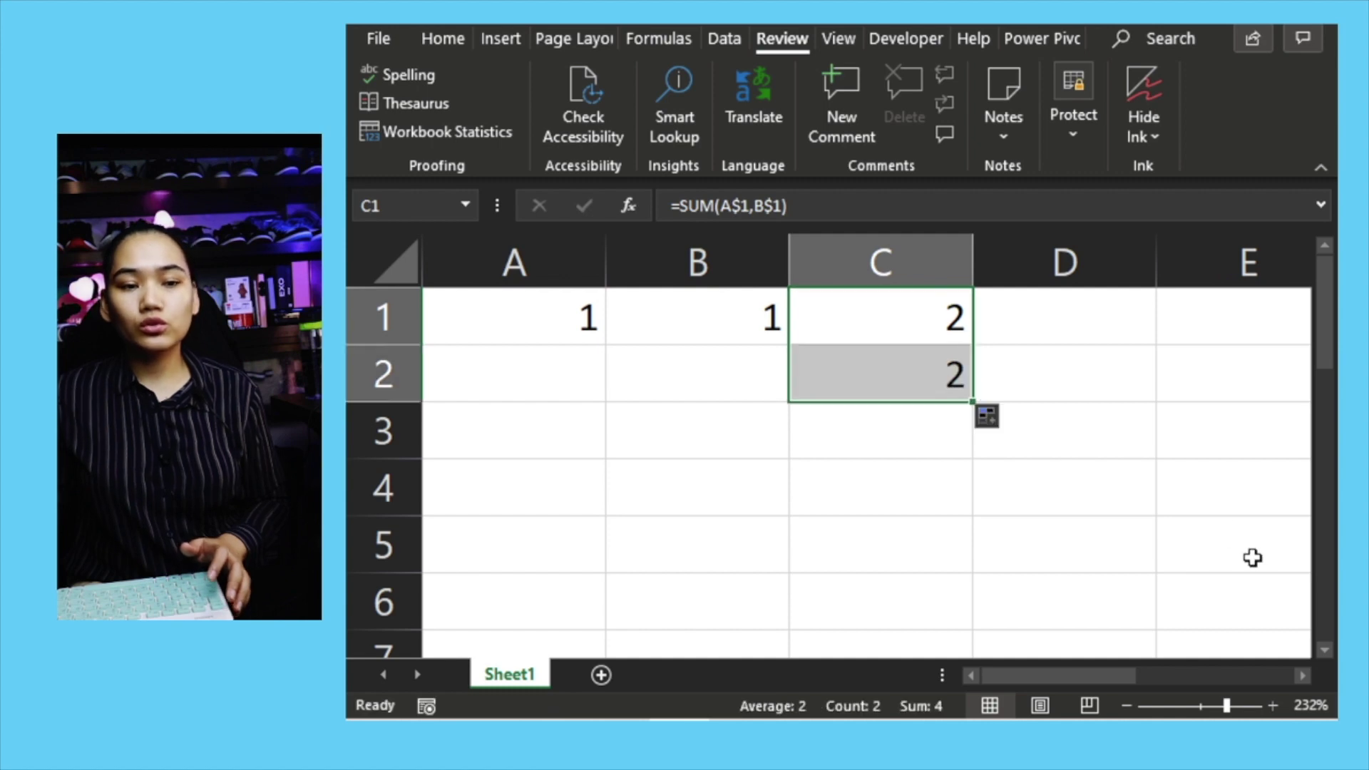
pyautogui.doubleClick(940, 372)
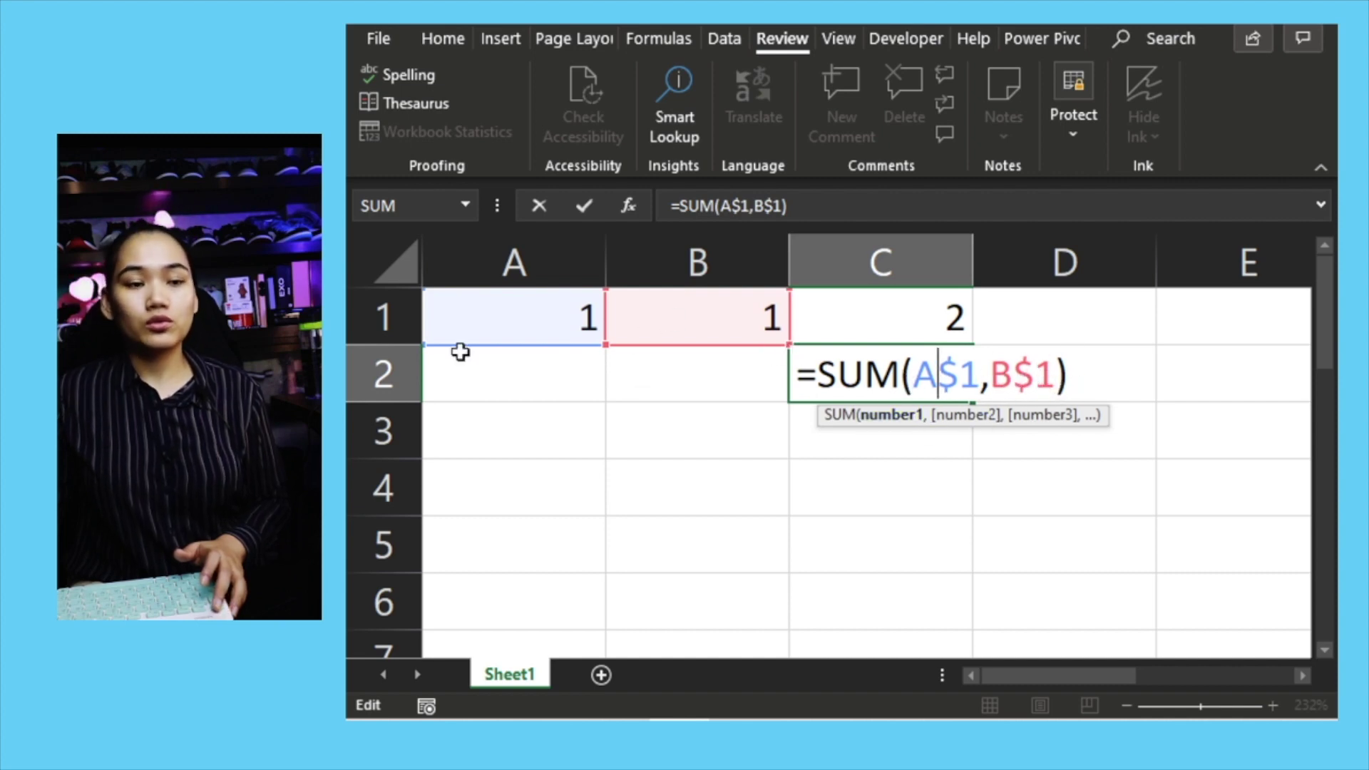
pyautogui.hotkey('ctrl', 'Return')
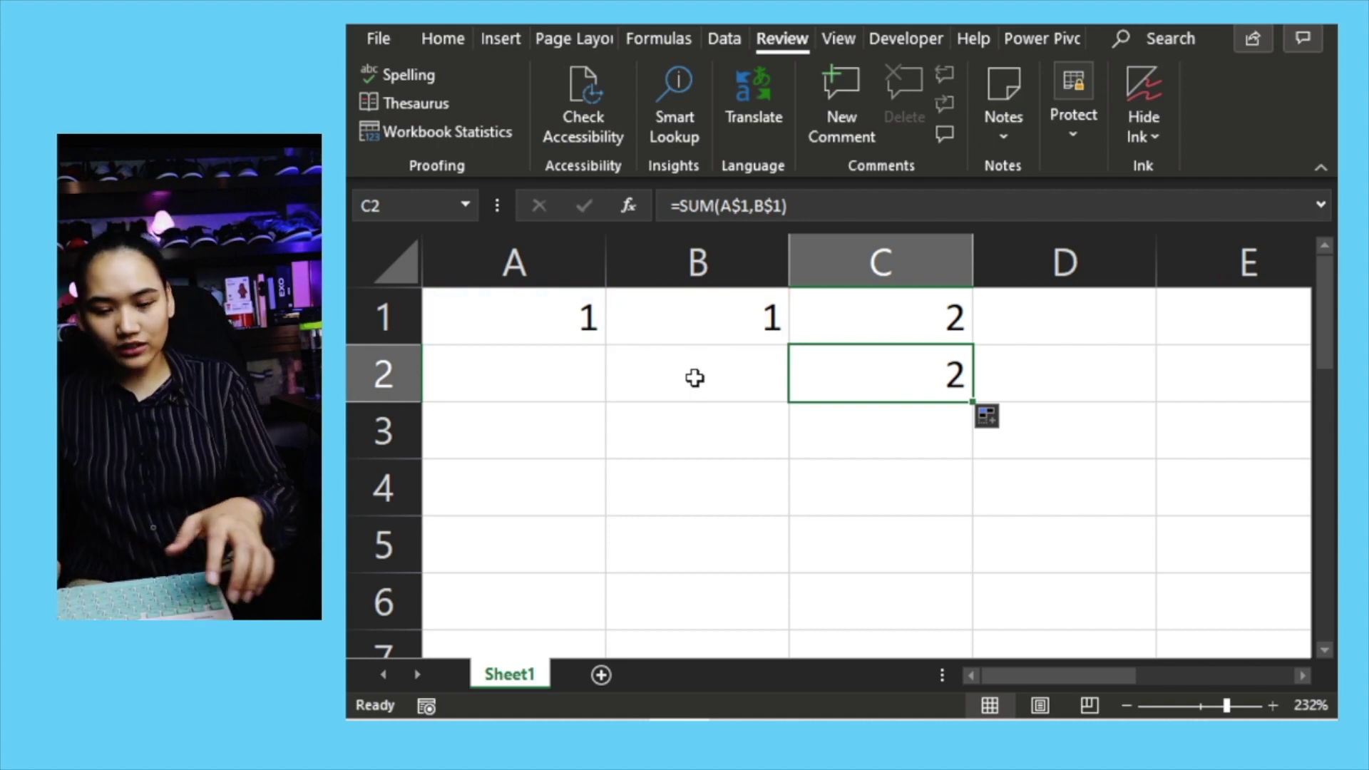
pyautogui.hotkey('ctrl', 'z')
pyautogui.hotkey('ctrl', 'z')
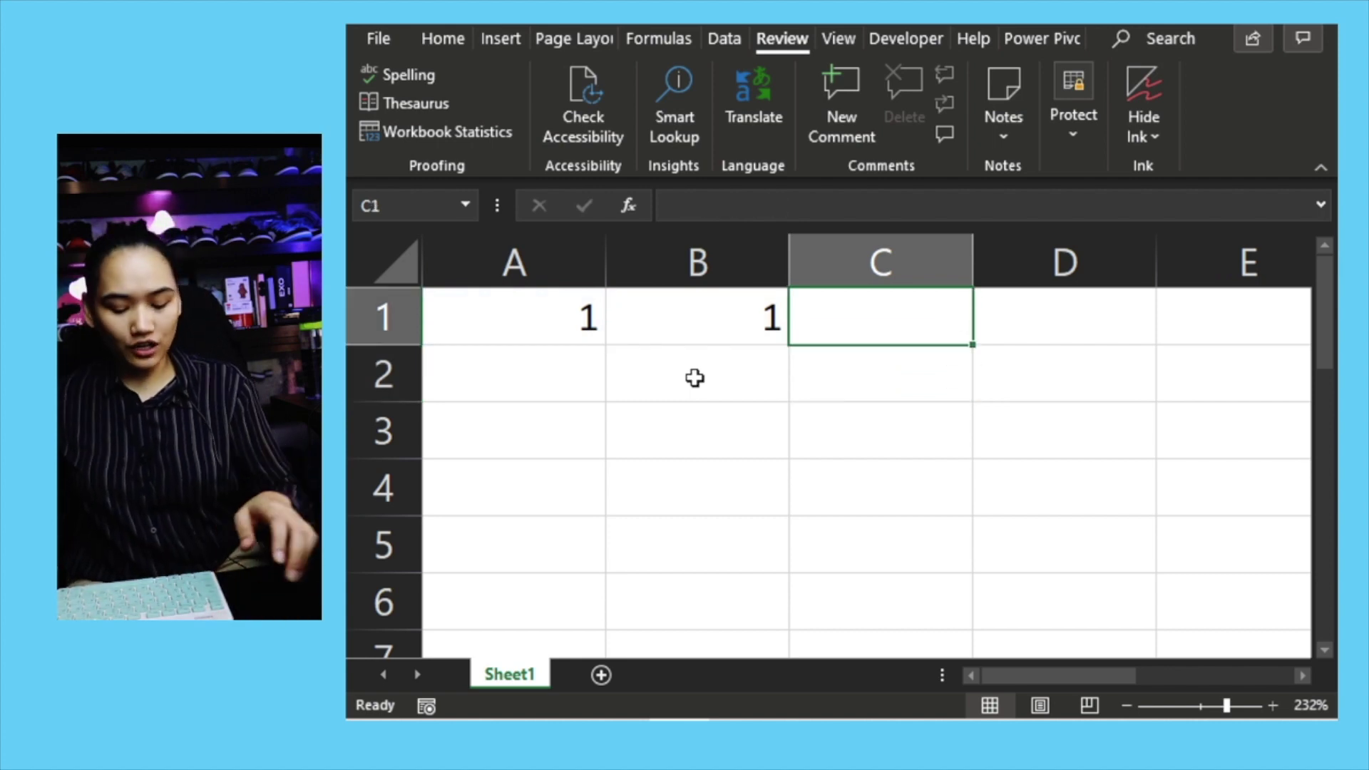
pyautogui.hotkey('ctrl', 'y')
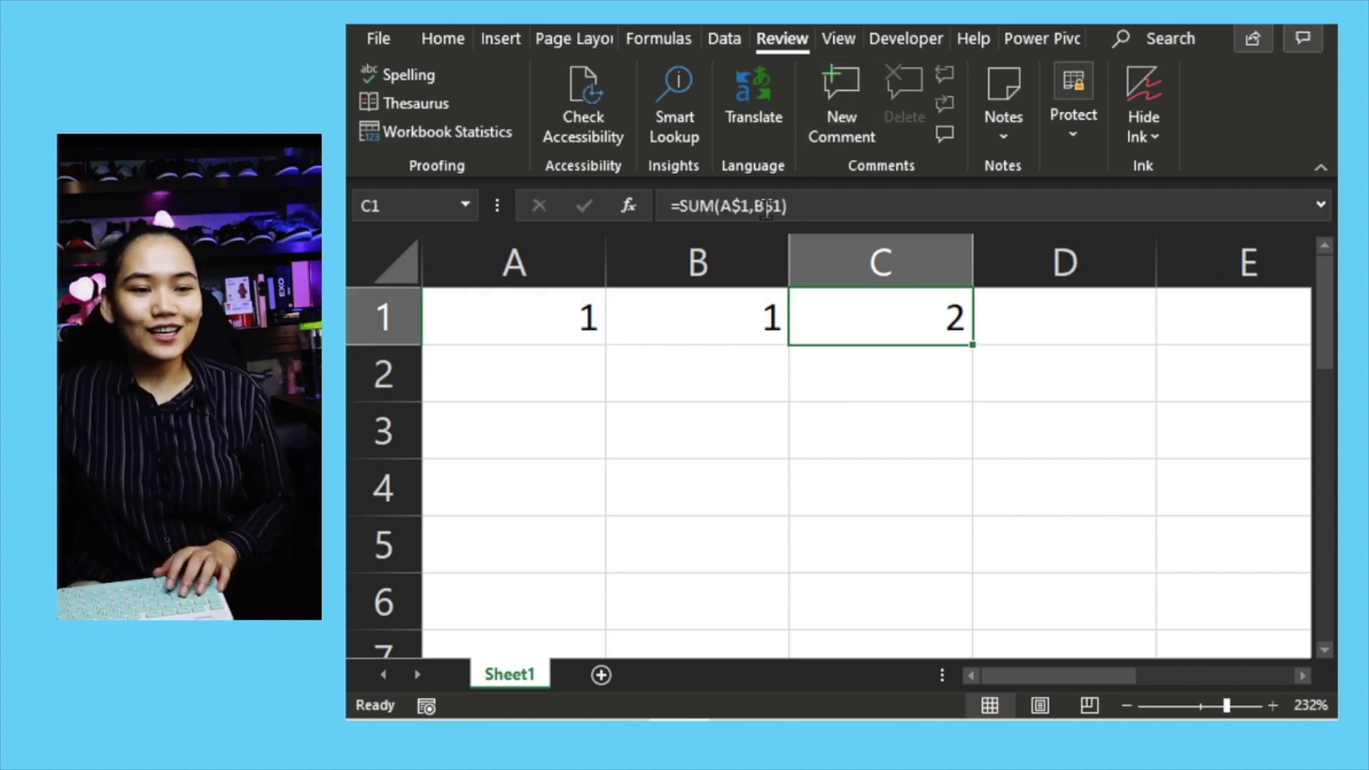
pyautogui.click(738, 206)
pyautogui.press('BackSpace')
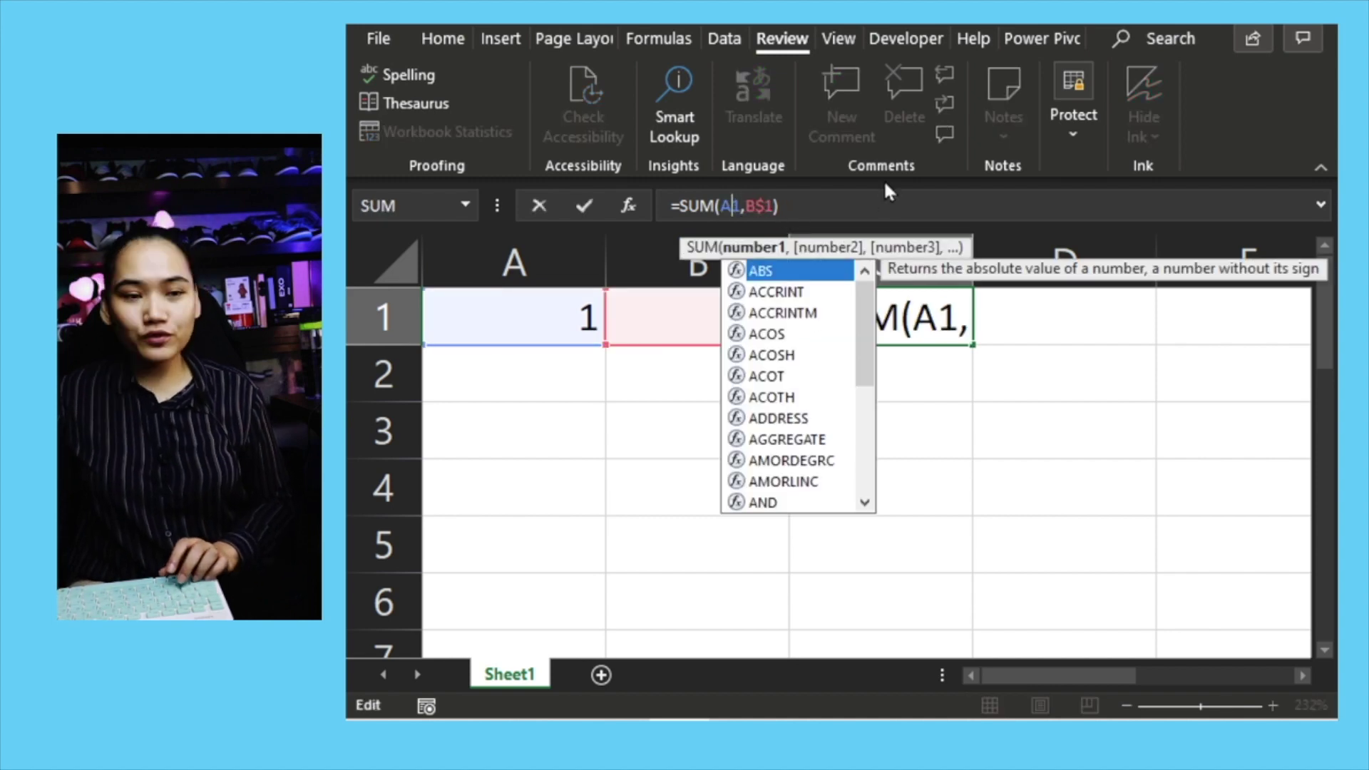
pyautogui.press('Right')
pyautogui.press('Right')
pyautogui.press('Right')
pyautogui.press('Right')
pyautogui.press('Return')
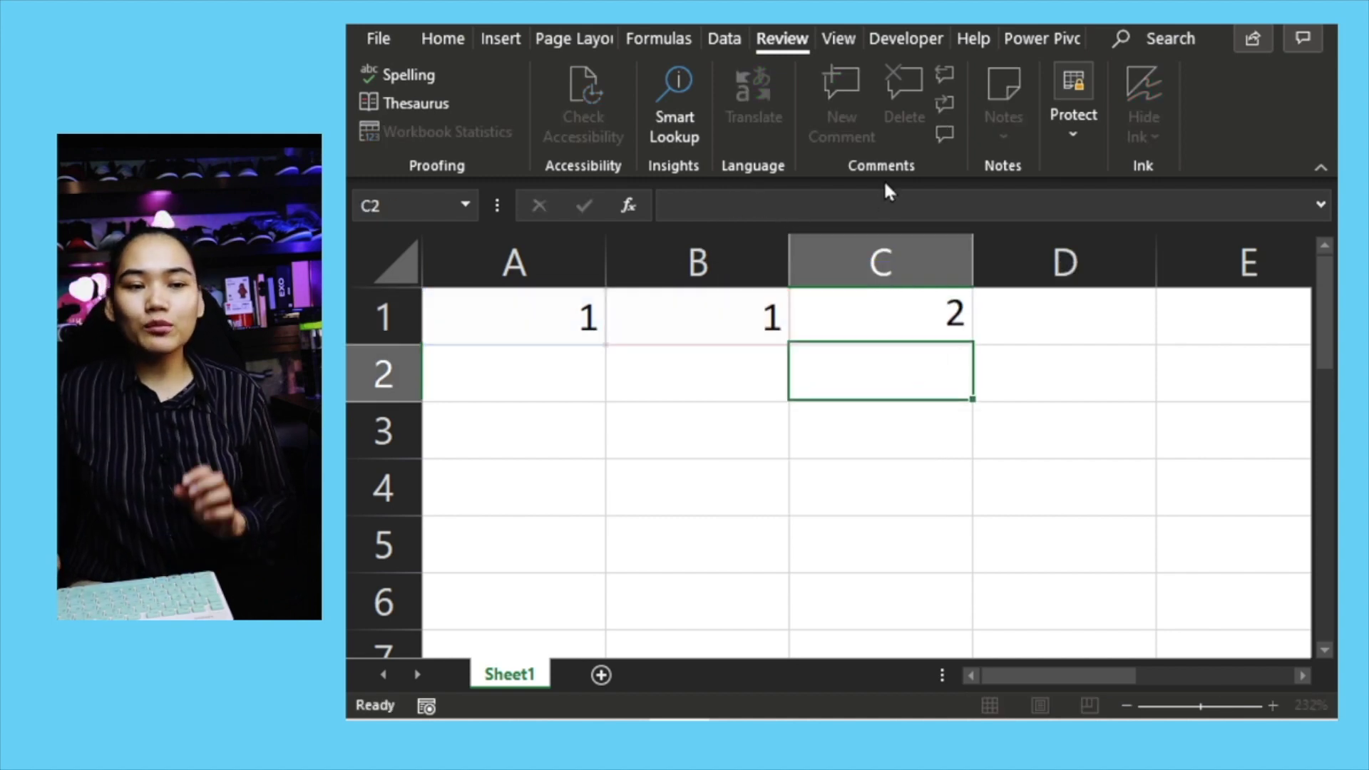
pyautogui.click(849, 322)
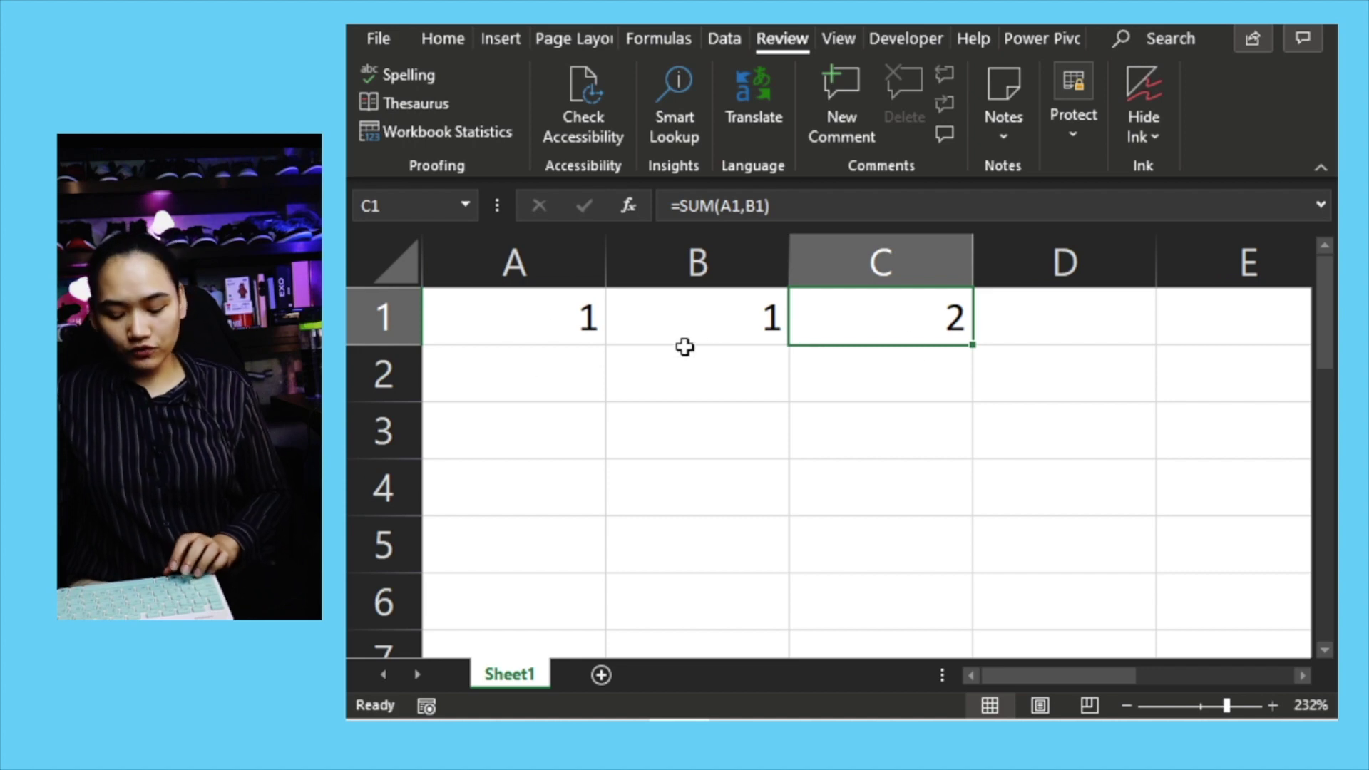
pyautogui.hotkey('ctrl', 'x')
pyautogui.click(866, 365)
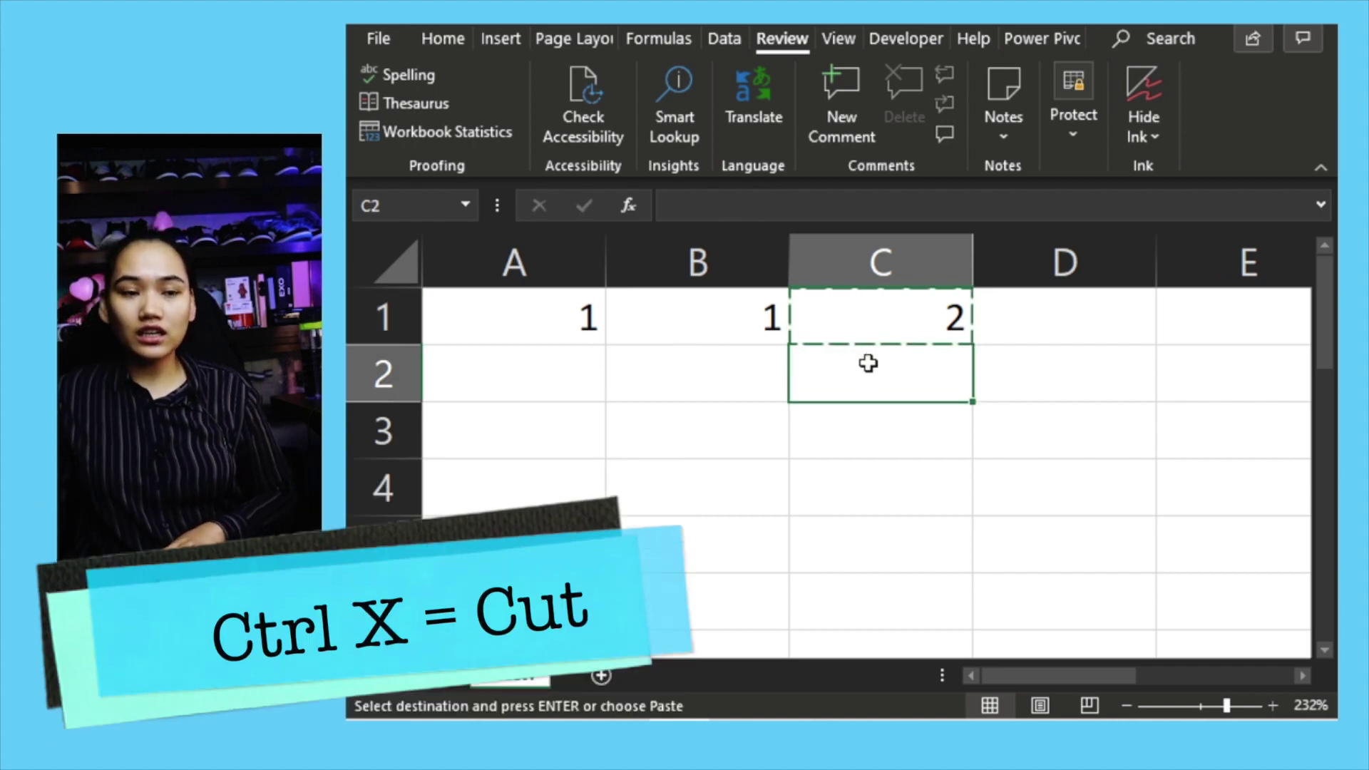
pyautogui.hotkey('ctrl', 'v')
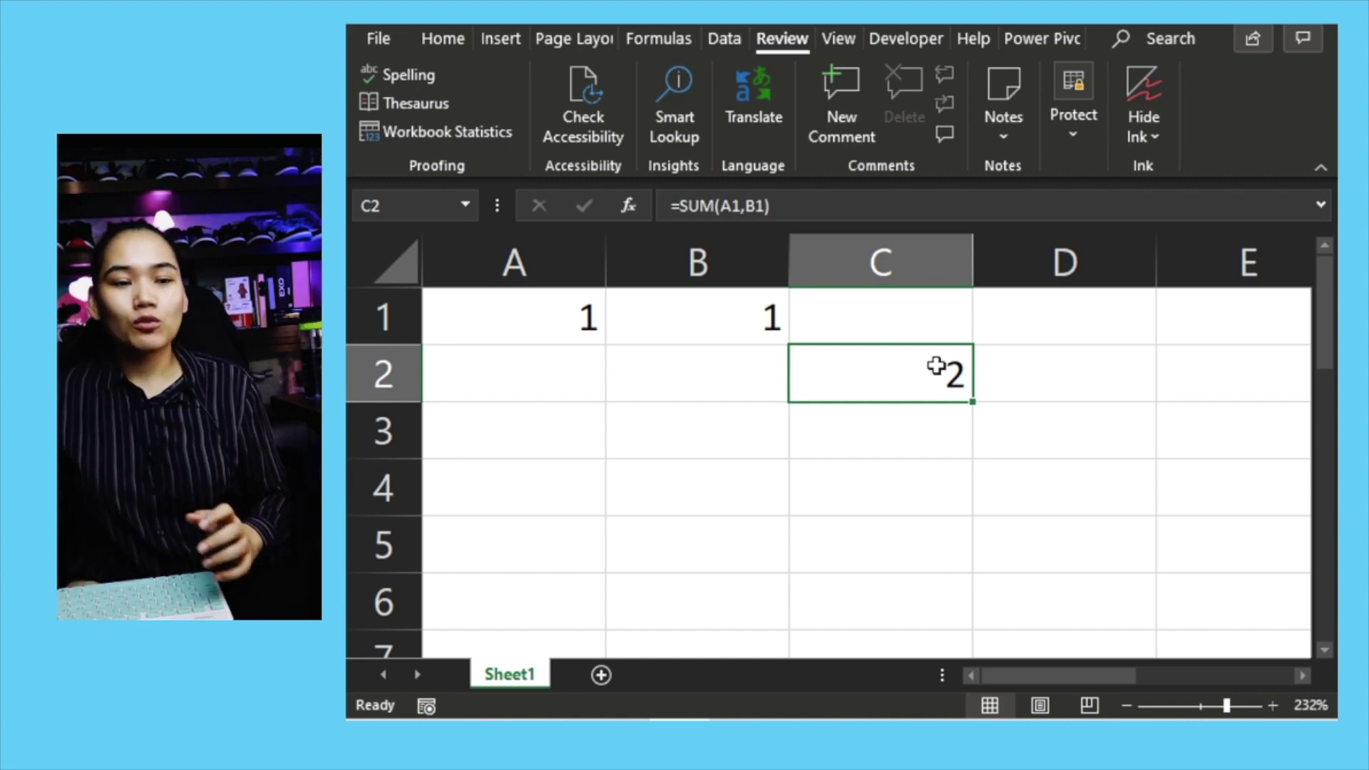
pyautogui.doubleClick(935, 376)
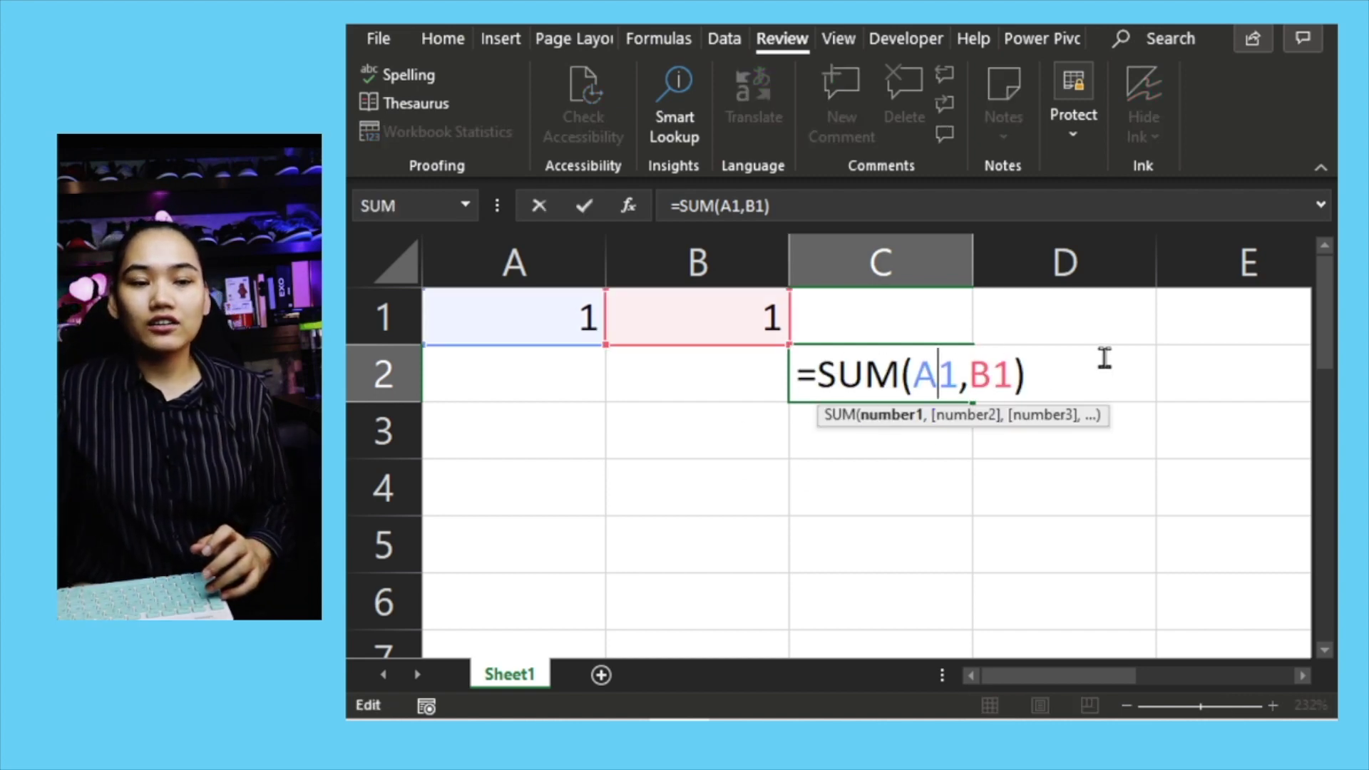
pyautogui.press('Escape')
pyautogui.hotkey('ctrl', 'c')
pyautogui.click(1123, 490)
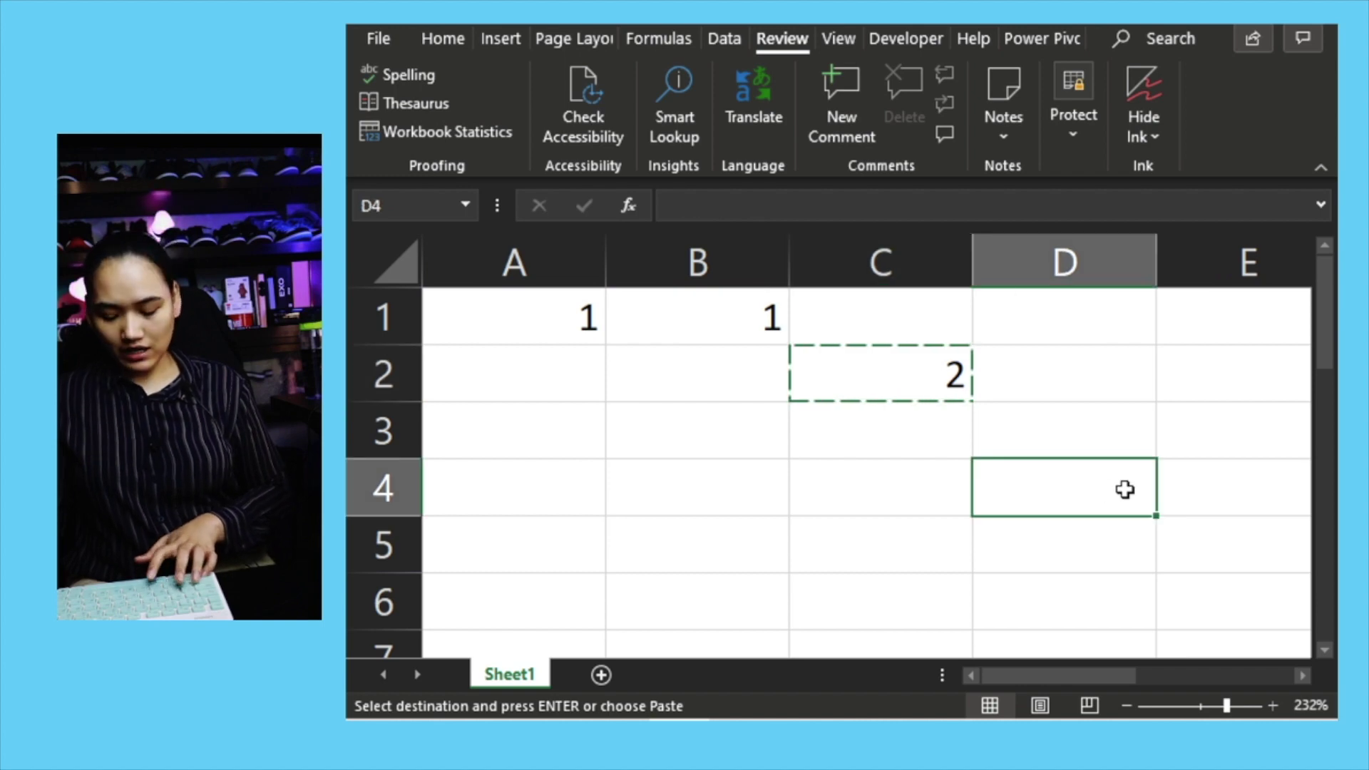
pyautogui.hotkey('ctrl', 'v')
pyautogui.click(1227, 499)
pyautogui.click(1132, 487)
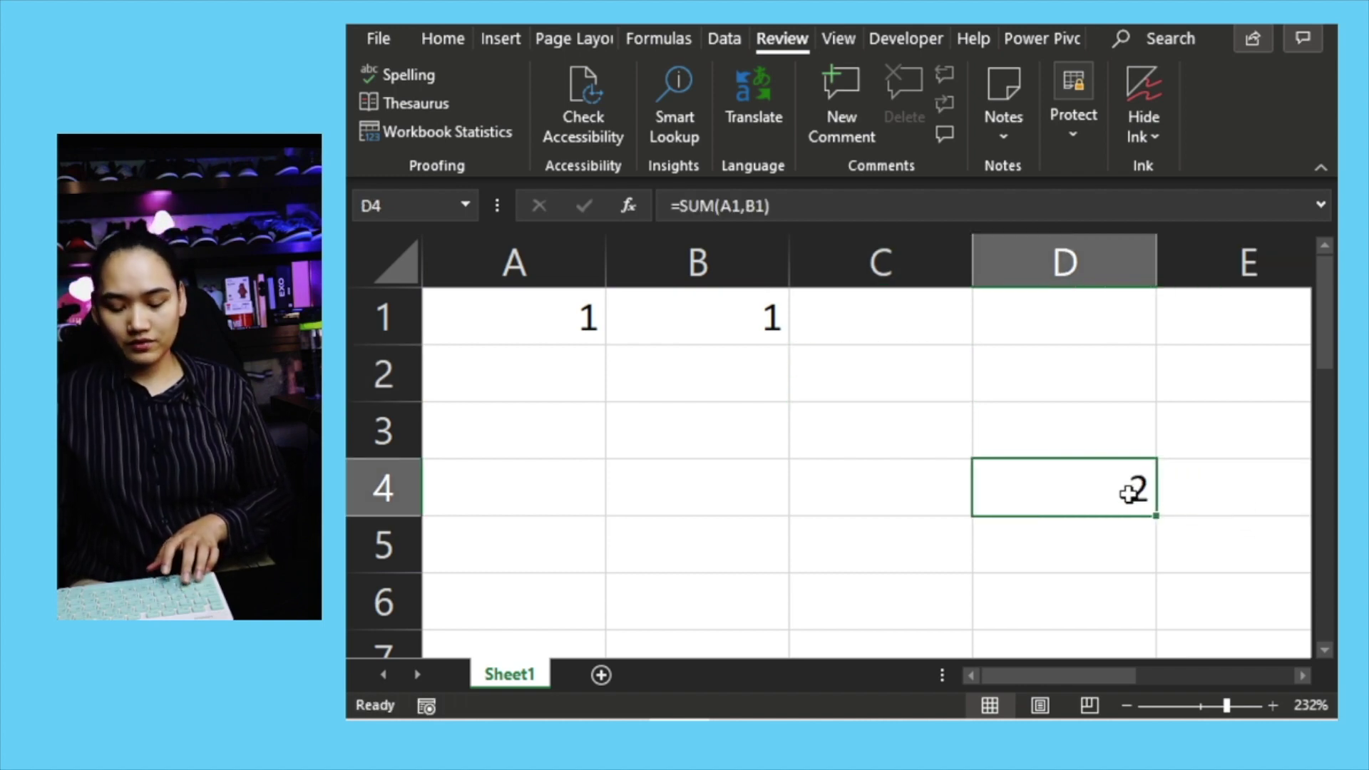
pyautogui.hotkey('ctrl', 'c')
pyautogui.click(920, 322)
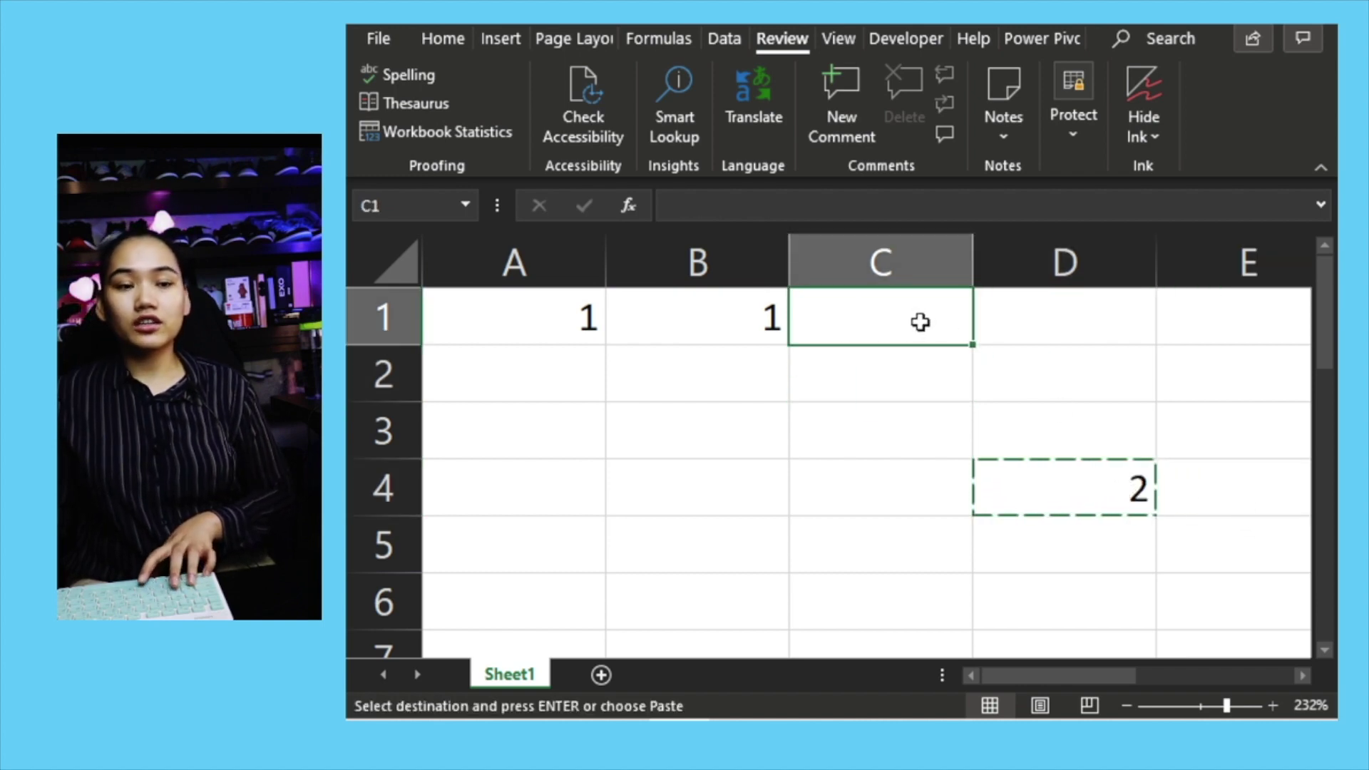
pyautogui.hotkey('ctrl', 'v')
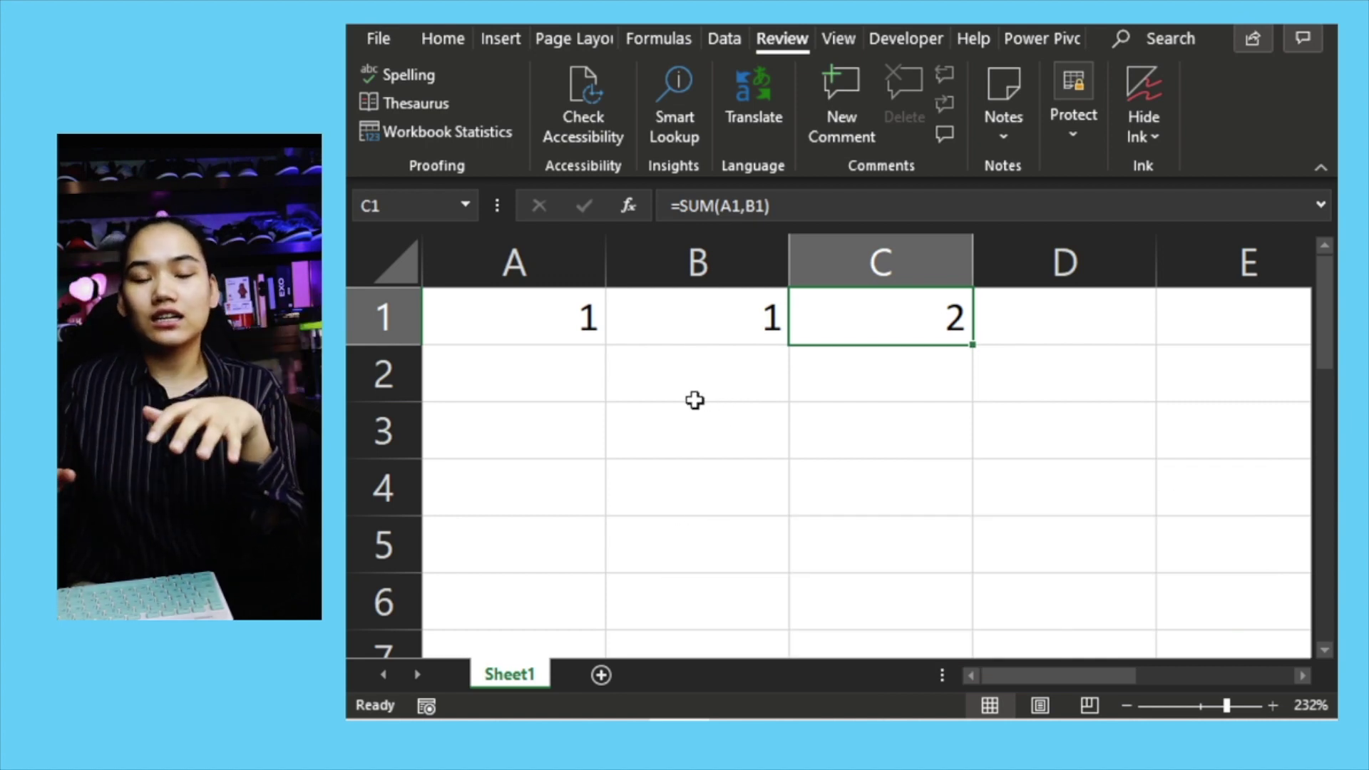
pyautogui.click(514, 336)
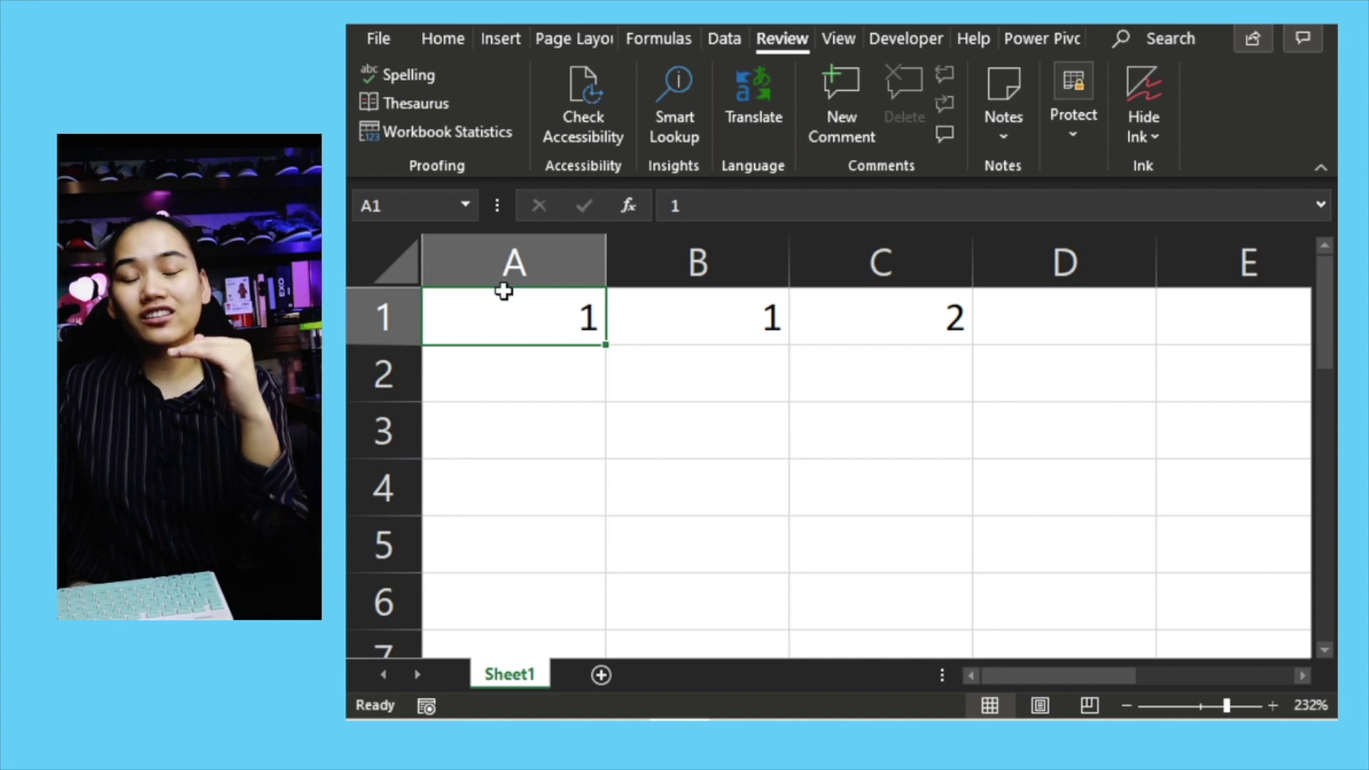
pyautogui.rightClick(513, 335)
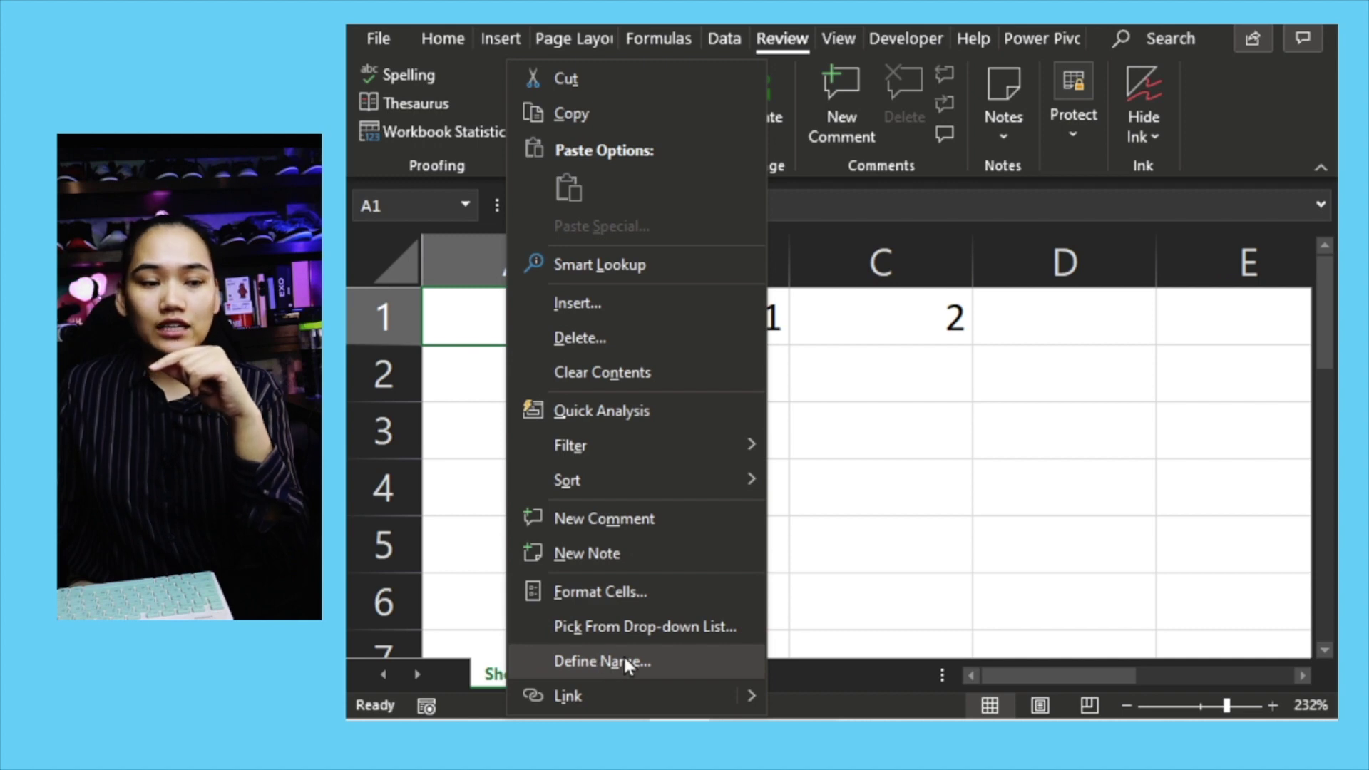
pyautogui.press('Escape')
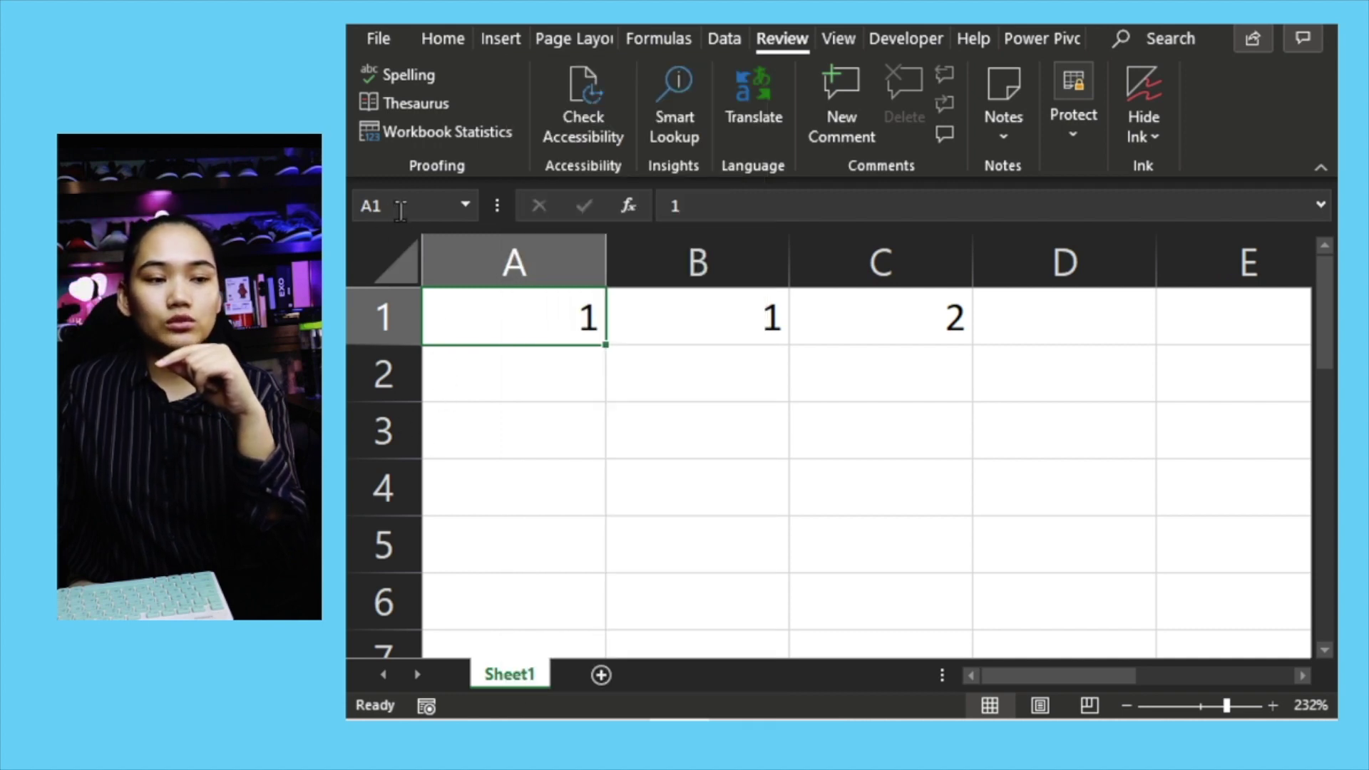
# Step: Name cell A1 'ONE' in the Name Box and jump back to it by name
pyautogui.click(386, 206)
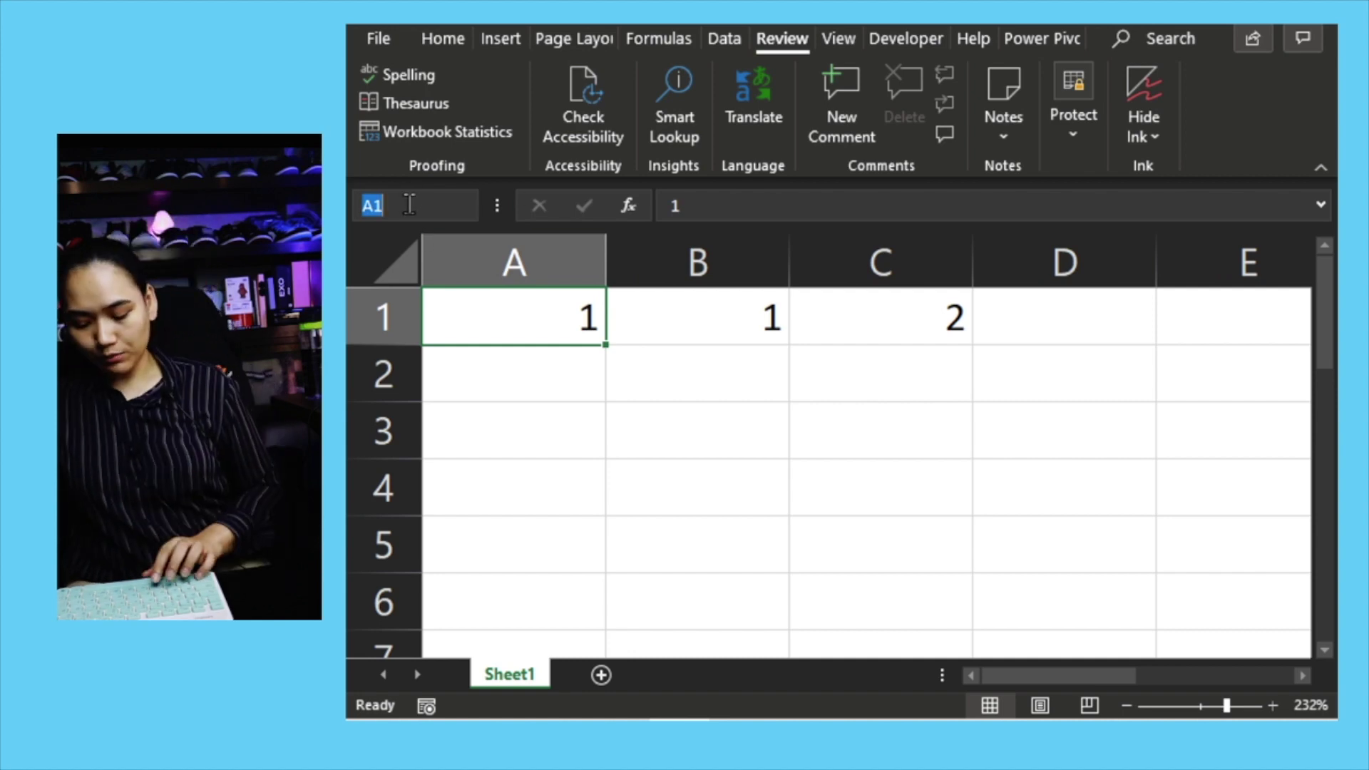
pyautogui.write('ONE')
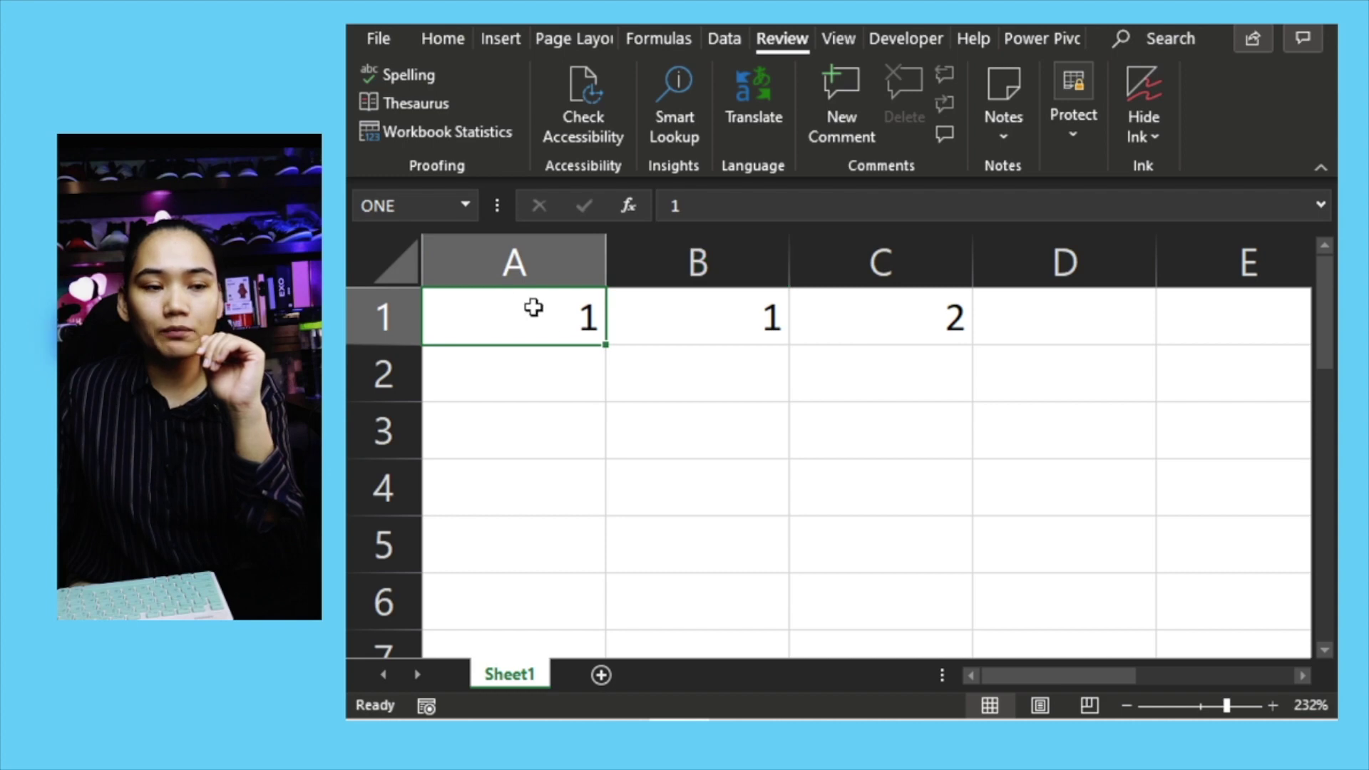
pyautogui.click(678, 321)
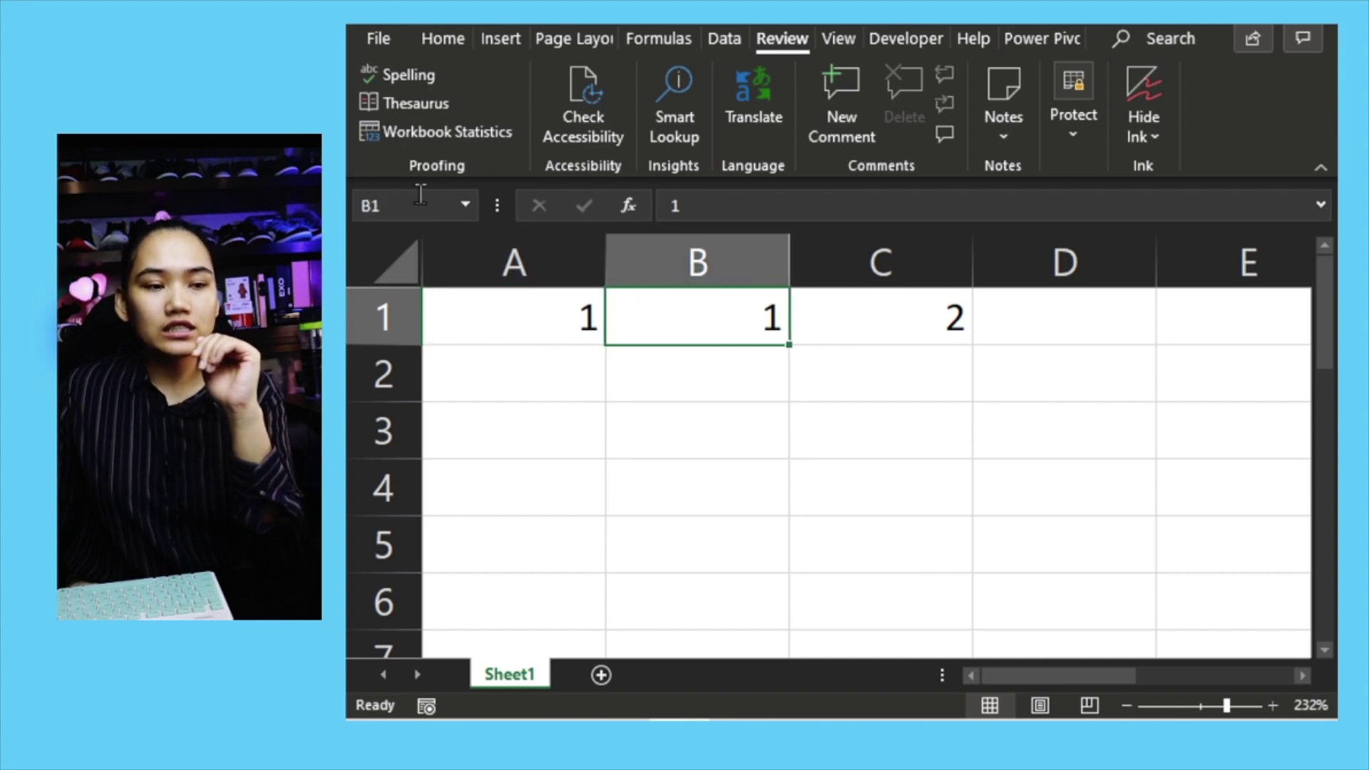
pyautogui.write('ONE')
pyautogui.press('Return')
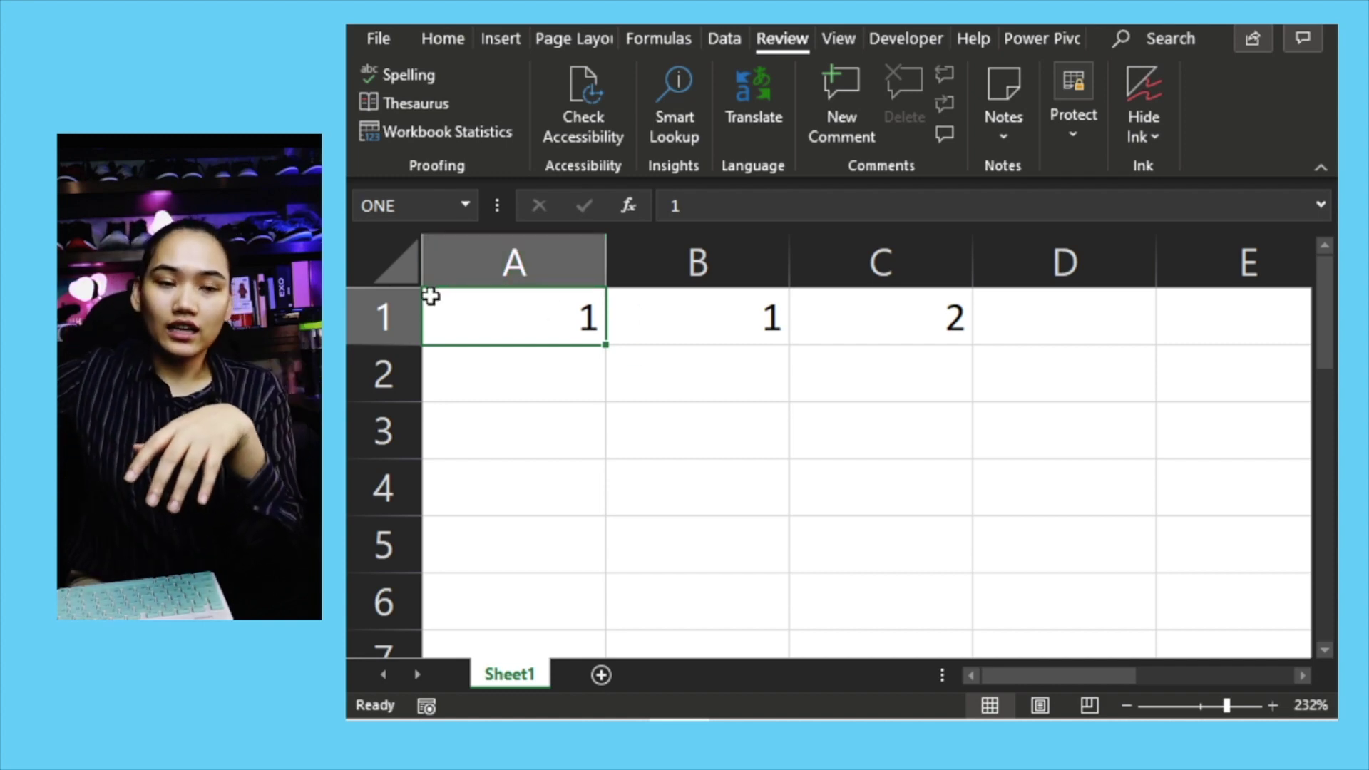
pyautogui.click(934, 323)
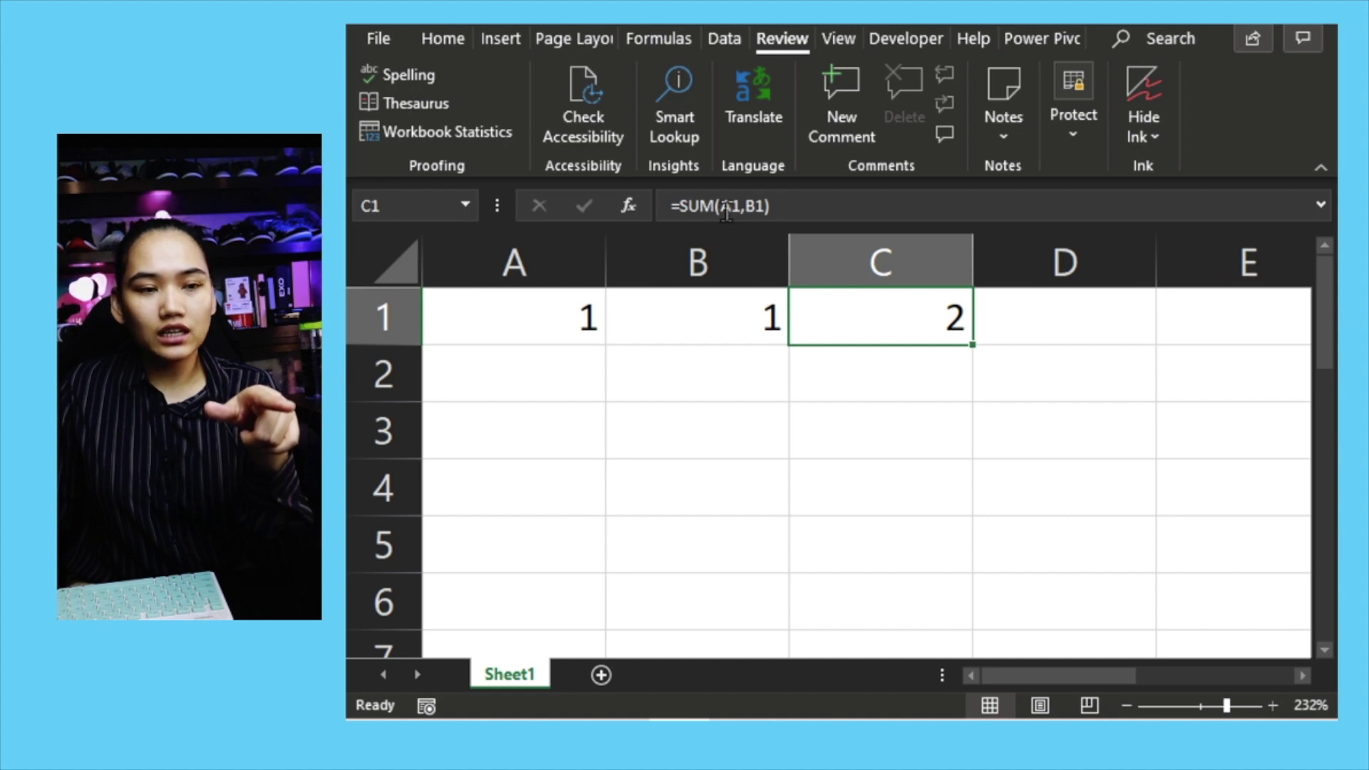
# Step: Change C1's formula to =SUM(ONE,TWO)
pyautogui.moveTo(726, 212); pyautogui.dragTo(878, 218)
pyautogui.press('BackSpace')
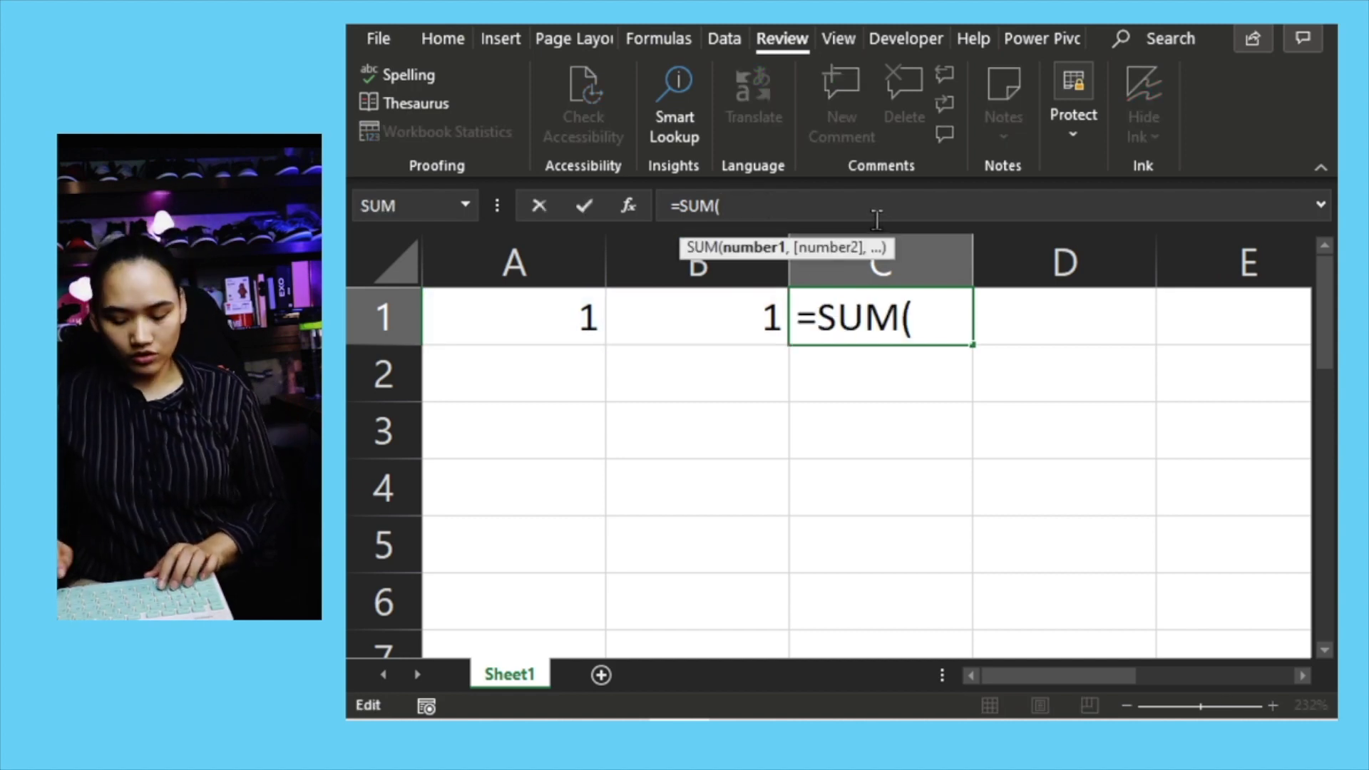
pyautogui.write('ONE')
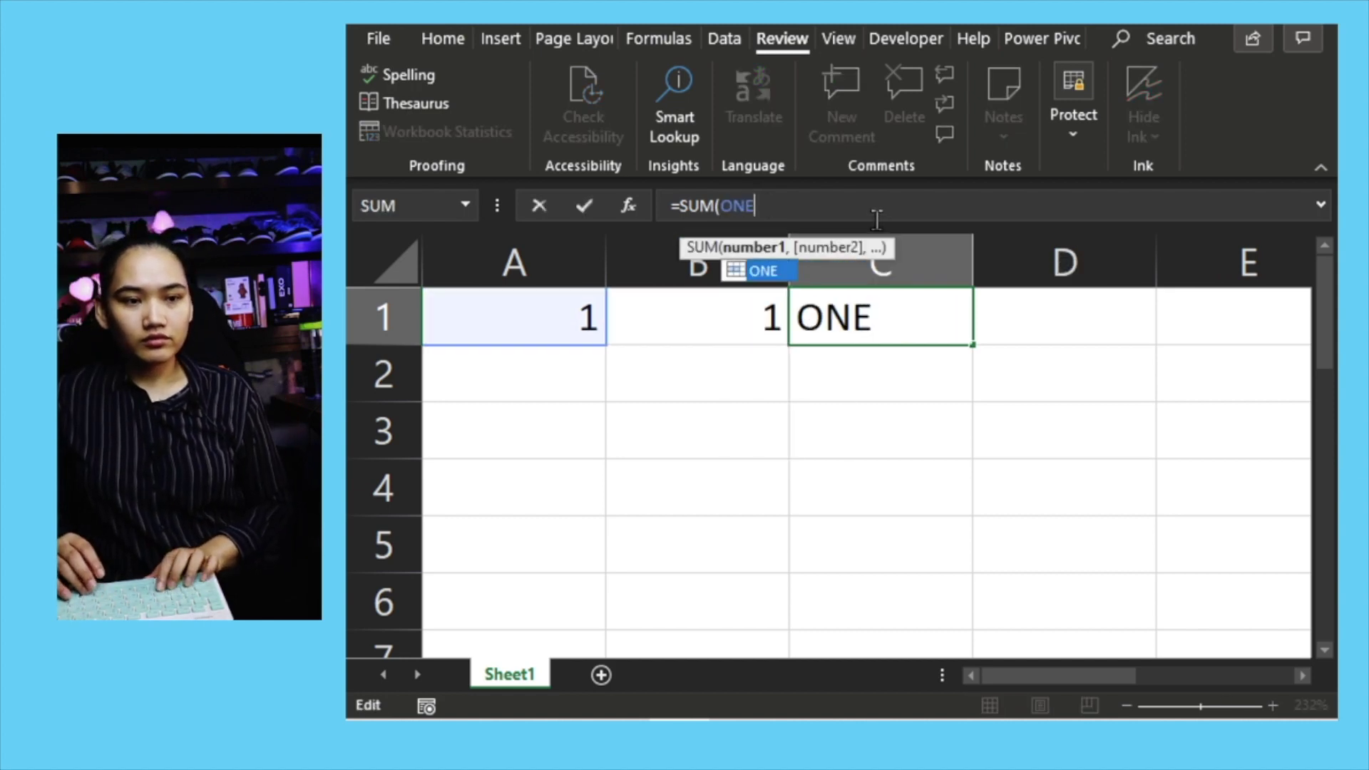
pyautogui.write(',TWO)')
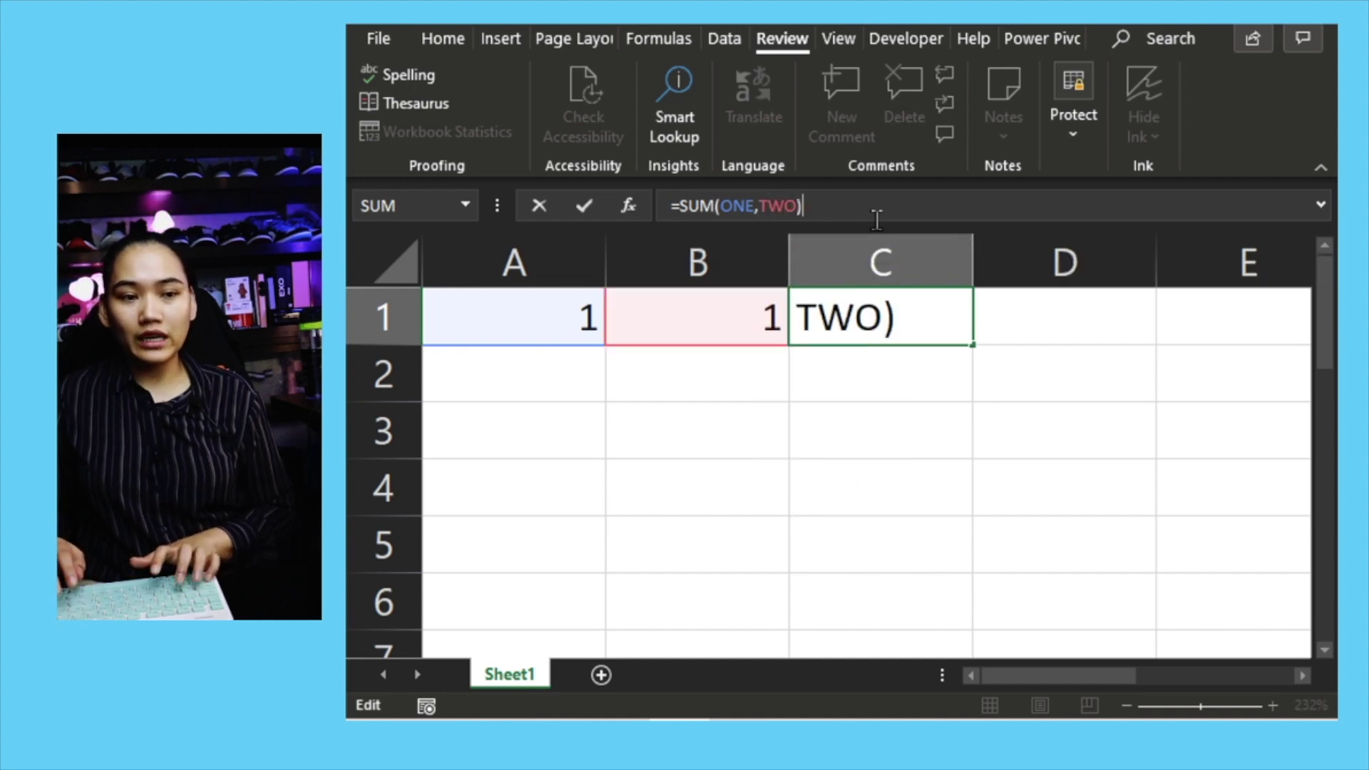
pyautogui.press('Return')
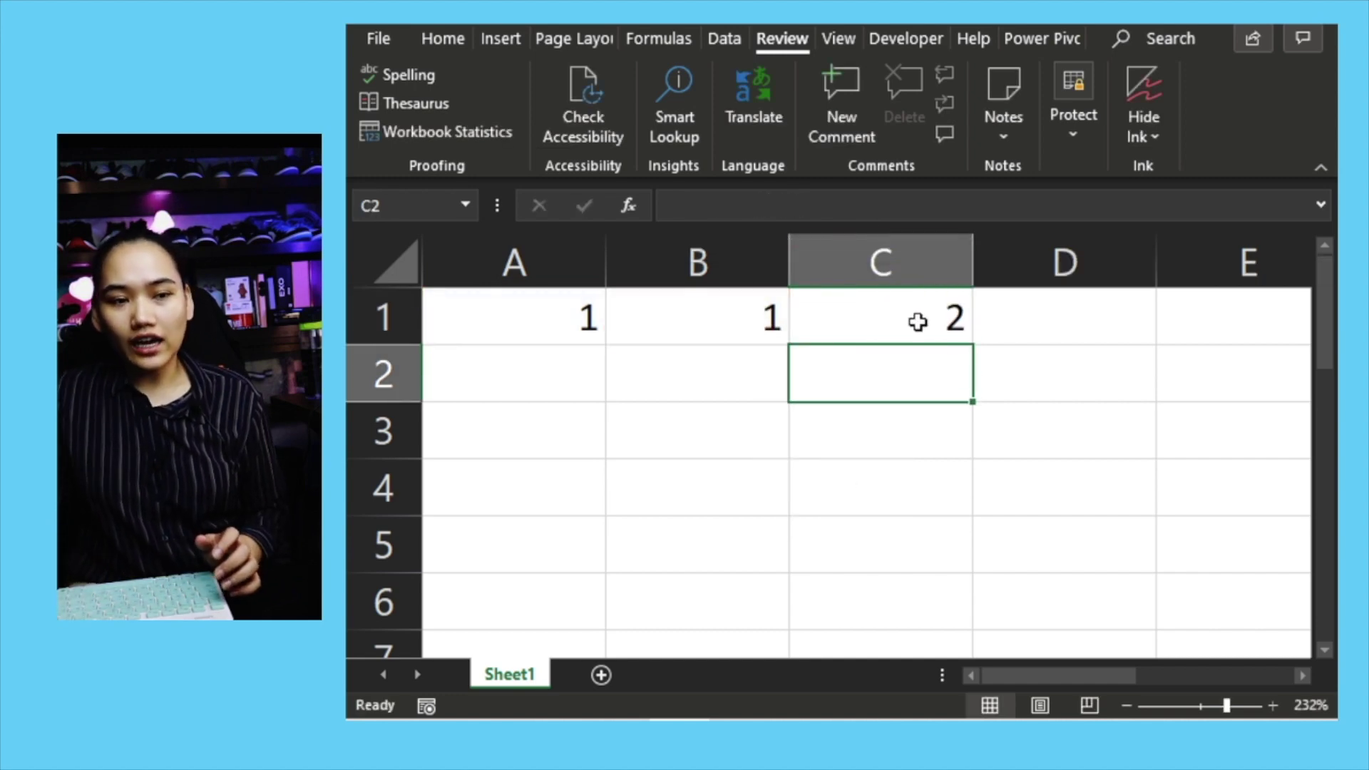
# Step: Fill the named-range sum down through C6 and check the results
pyautogui.click(962, 337)
pyautogui.moveTo(979, 372); pyautogui.dragTo(970, 606)
pyautogui.doubleClick(922, 538)
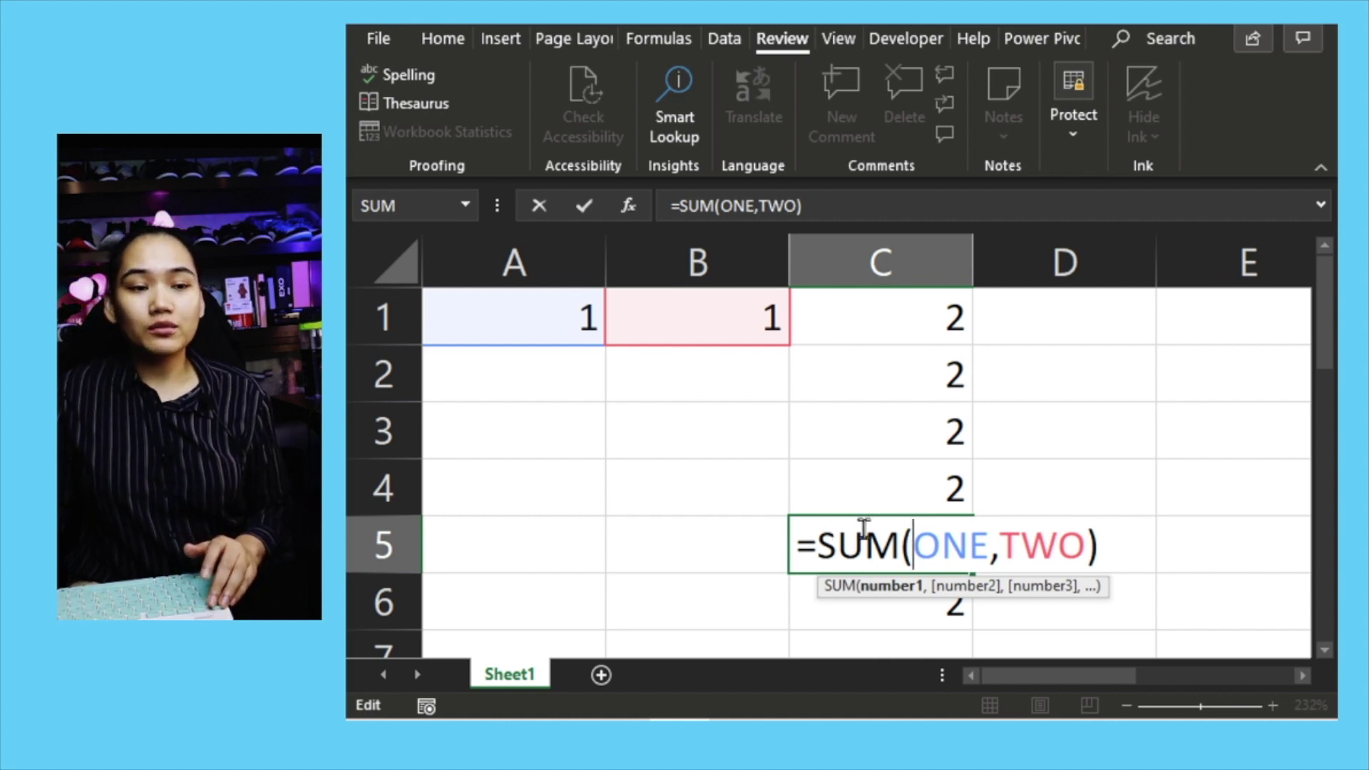
pyautogui.hotkey('ctrl', 'Return')
pyautogui.click(896, 343)
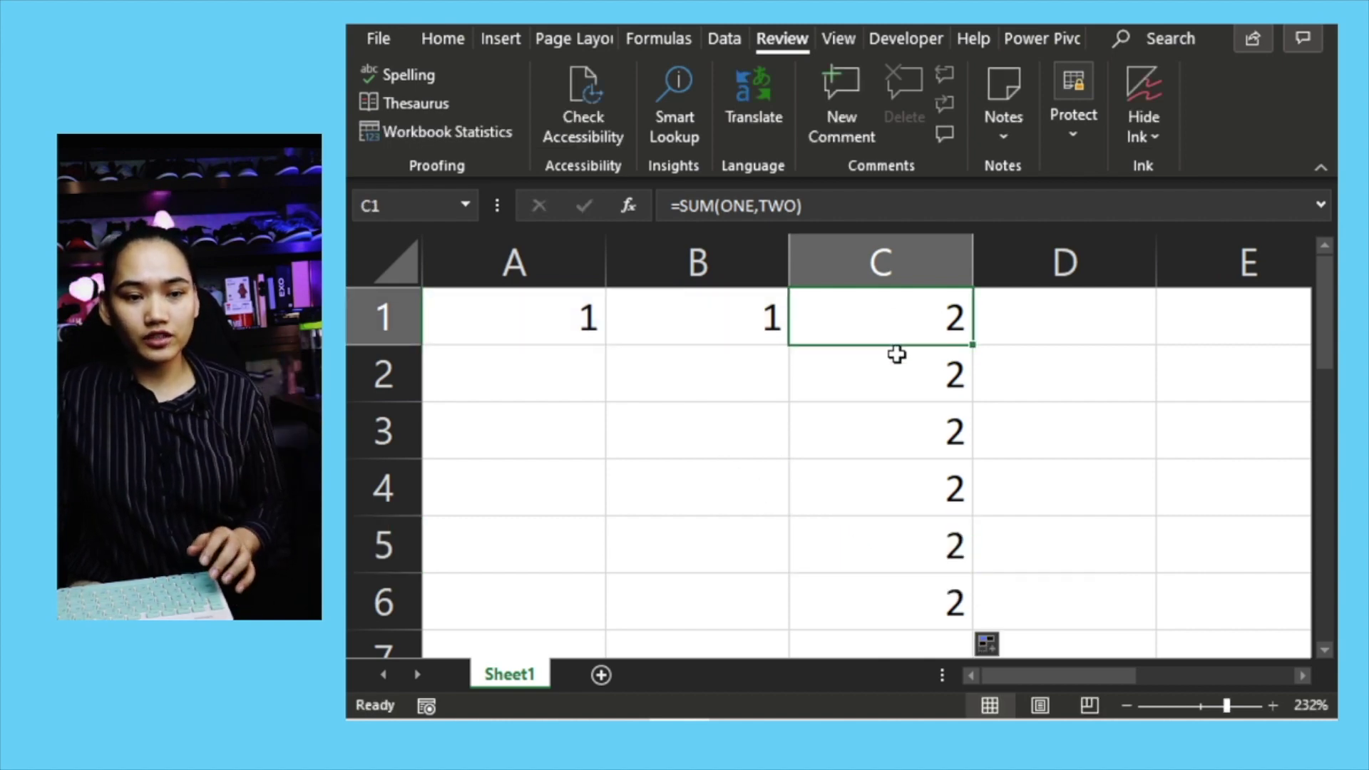
pyautogui.moveTo(897, 355); pyautogui.dragTo(902, 583)
pyautogui.moveTo(557, 325); pyautogui.dragTo(557, 323)
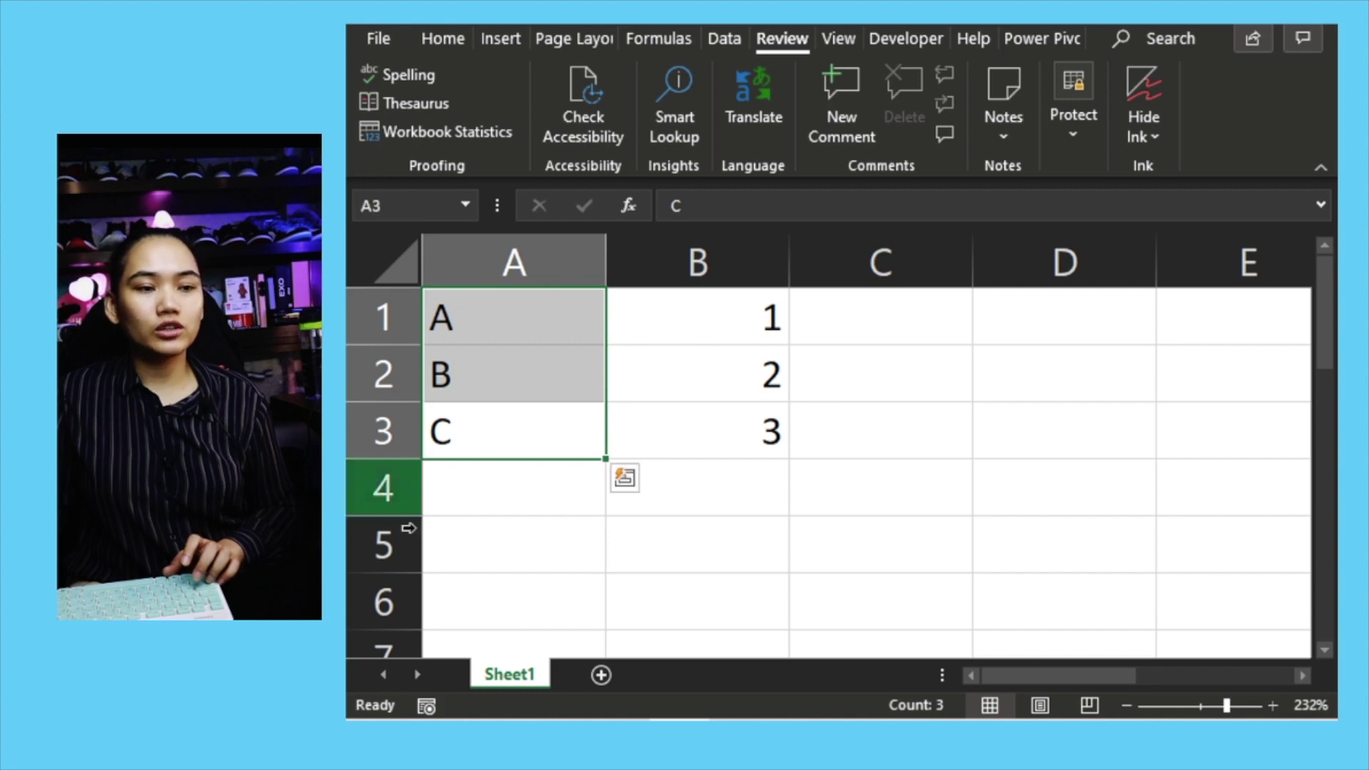
# Step: Name A1:A3 'LETTERS' and B1:B3 'NUMBERS'
pyautogui.click(400, 206)
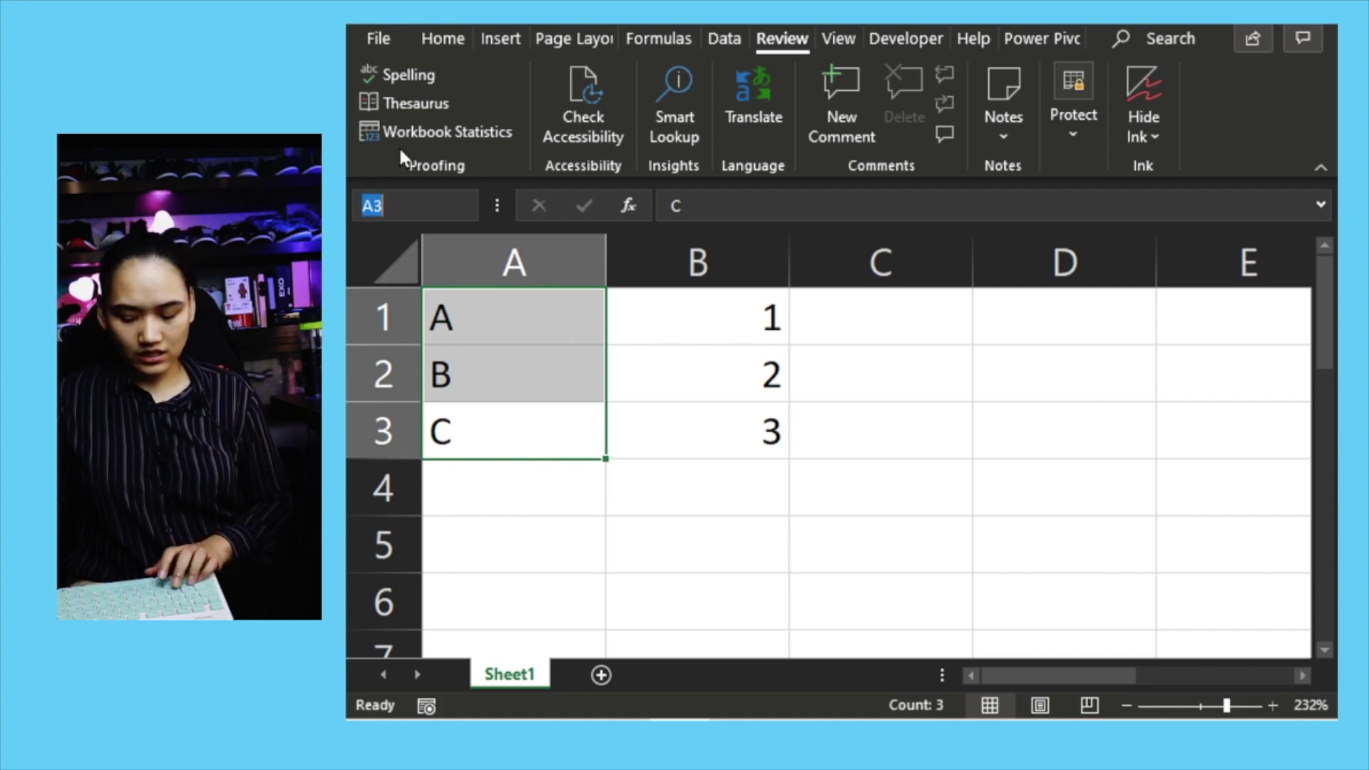
pyautogui.write('LETTERS')
pyautogui.press('Return')
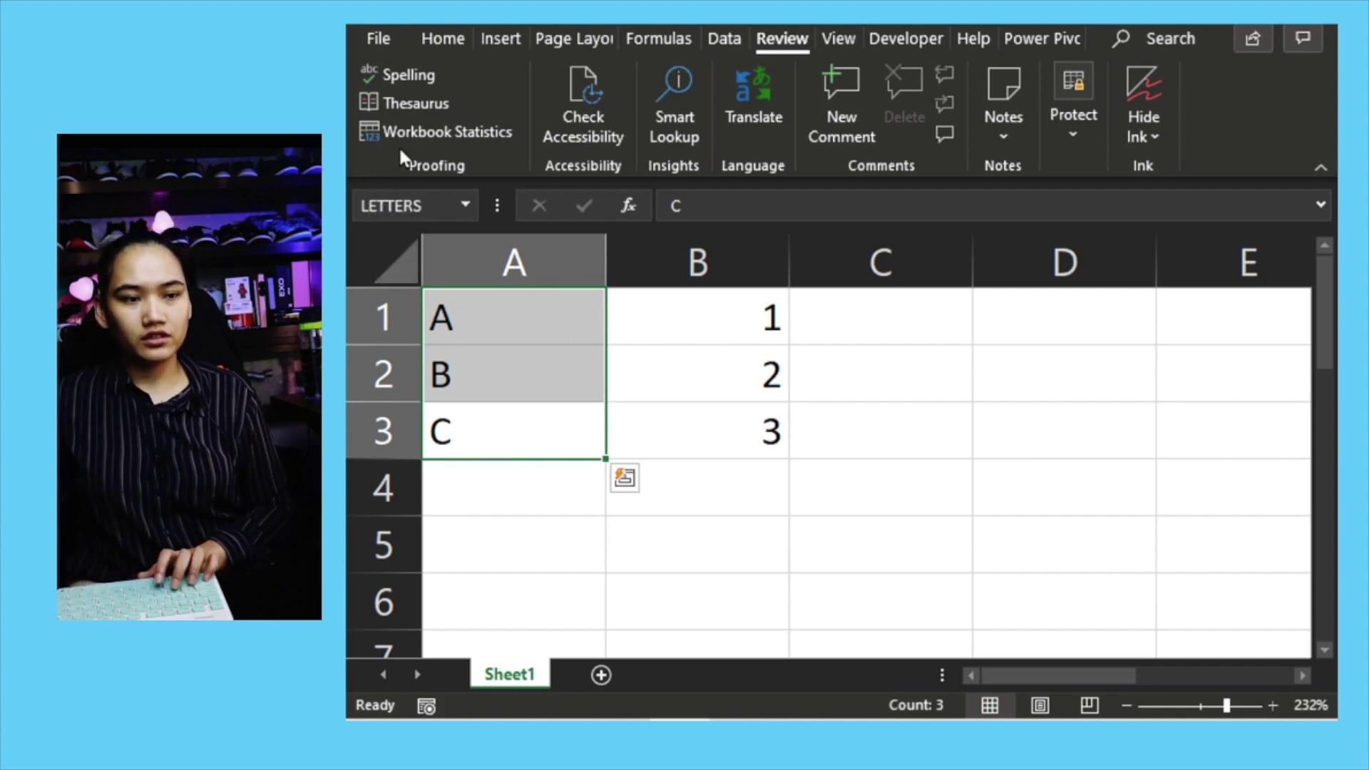
pyautogui.moveTo(703, 437); pyautogui.dragTo(703, 306)
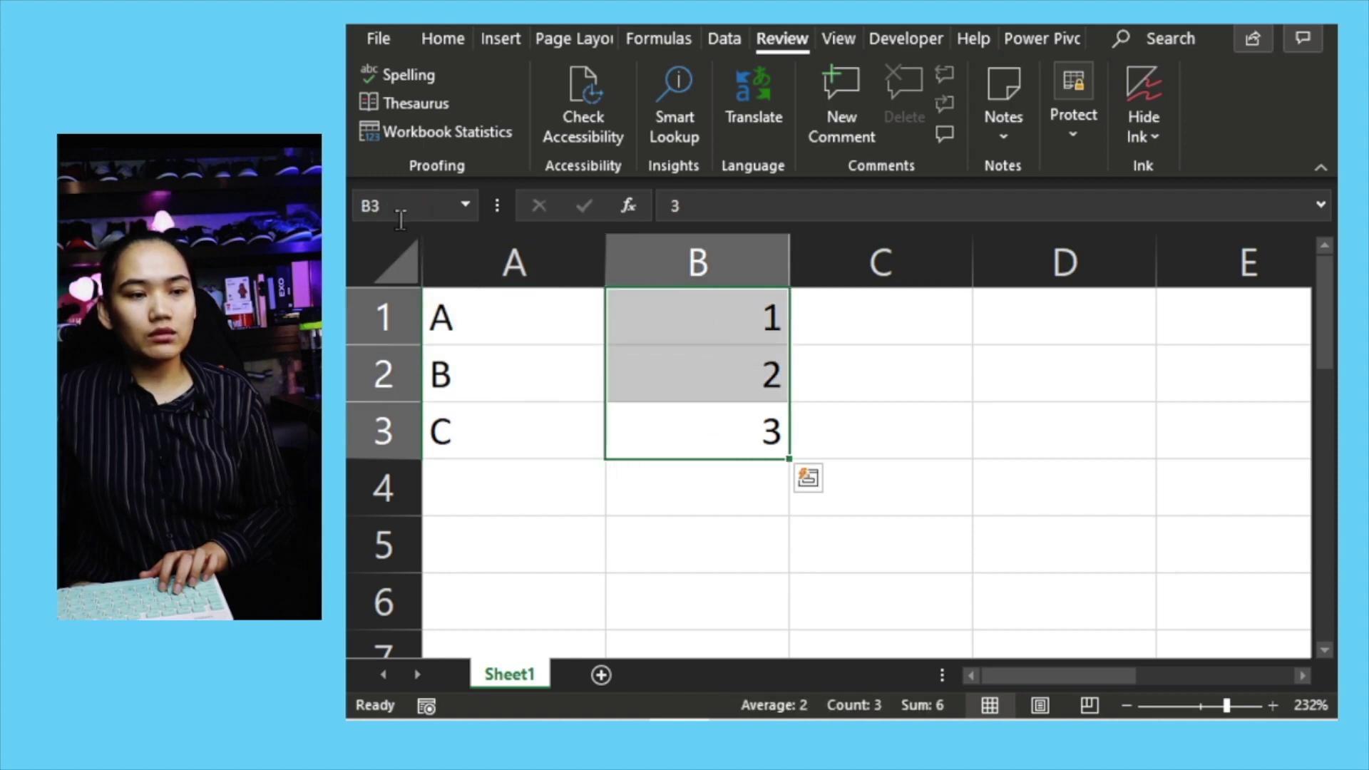
pyautogui.click(411, 207)
pyautogui.write('NUMBERS')
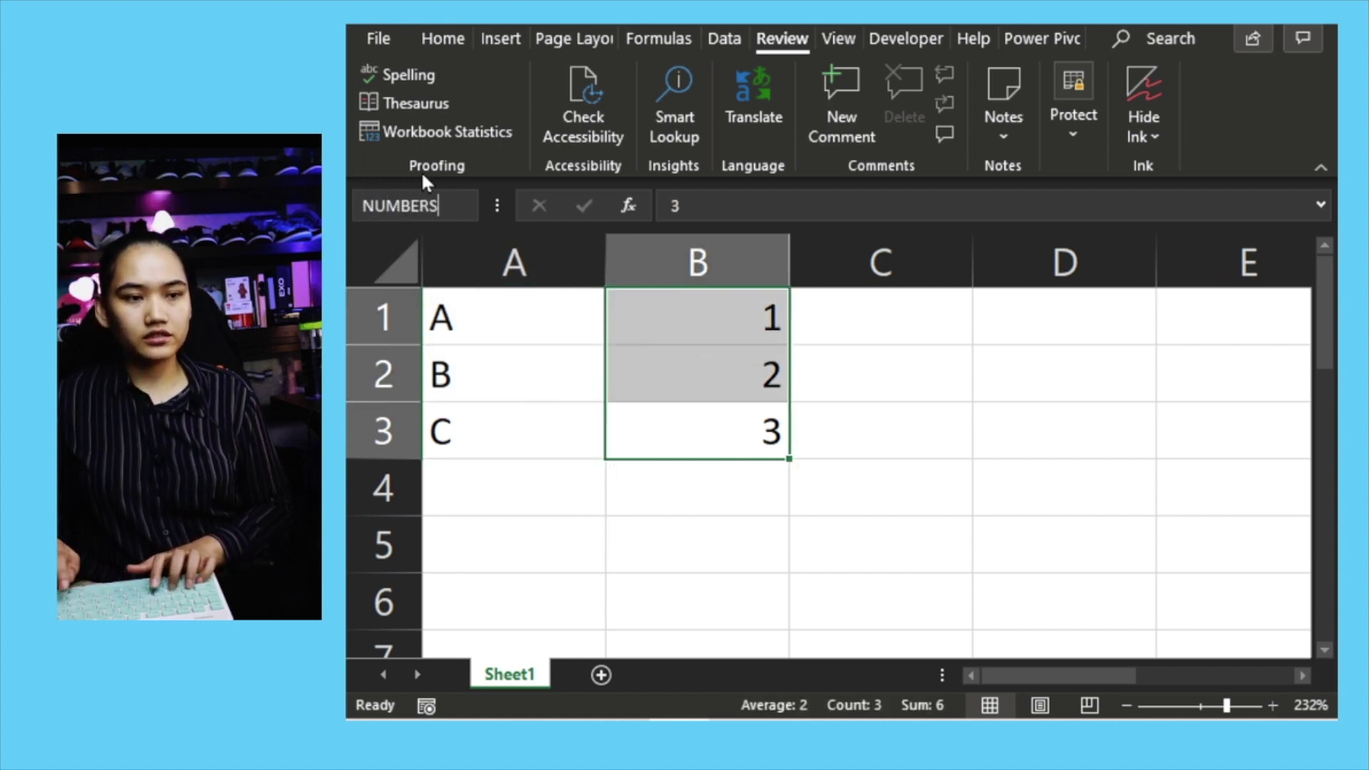
pyautogui.press('Return')
# Step: Enter =XLOOKUP("A",LETTERS,NUMBERS) in B4
pyautogui.click(711, 510)
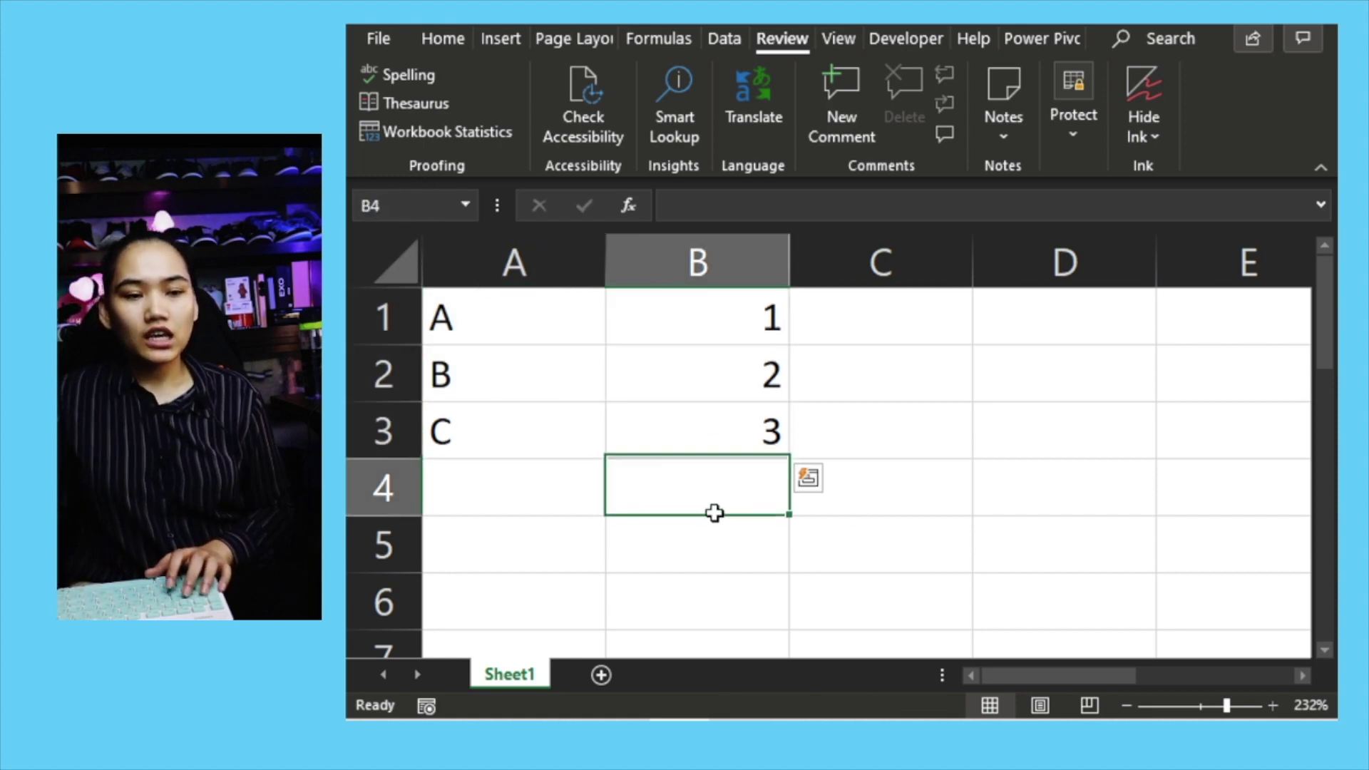
pyautogui.write('=')
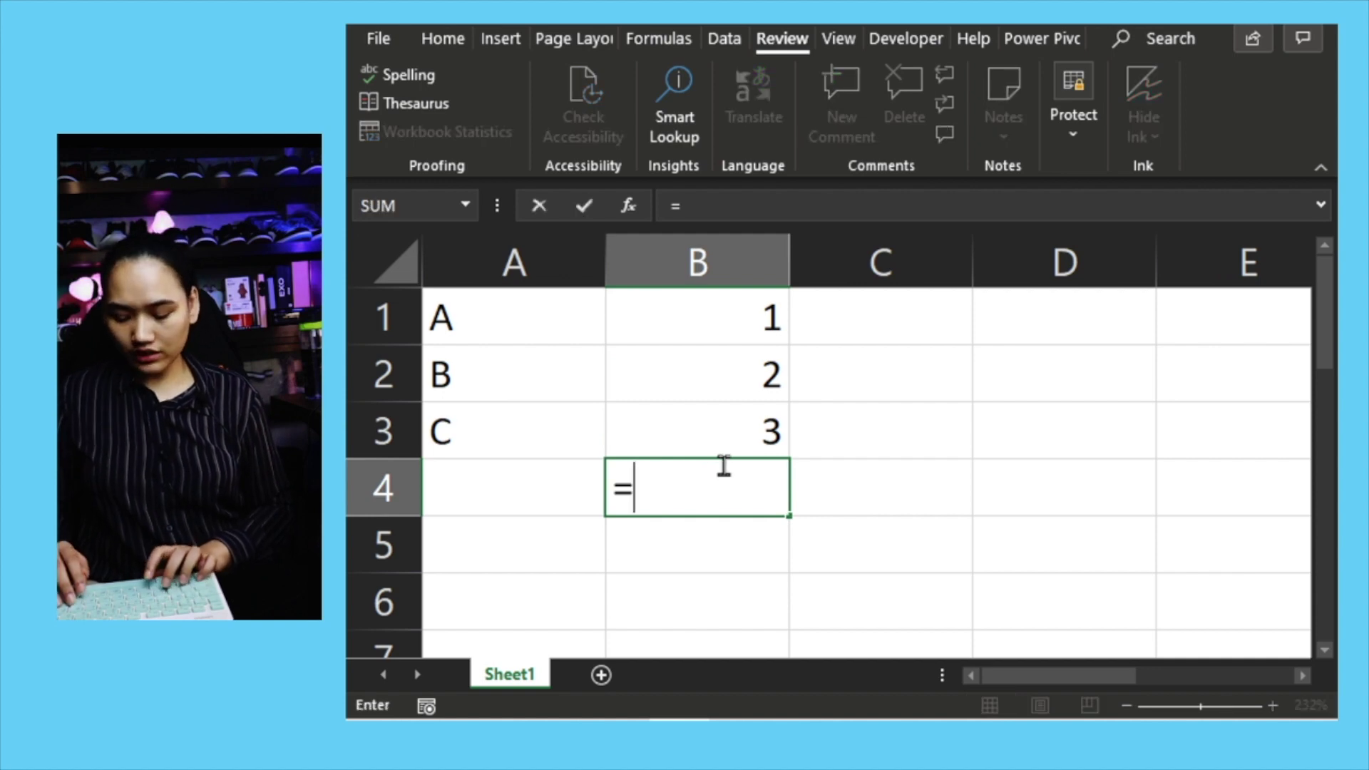
pyautogui.write('XLO')
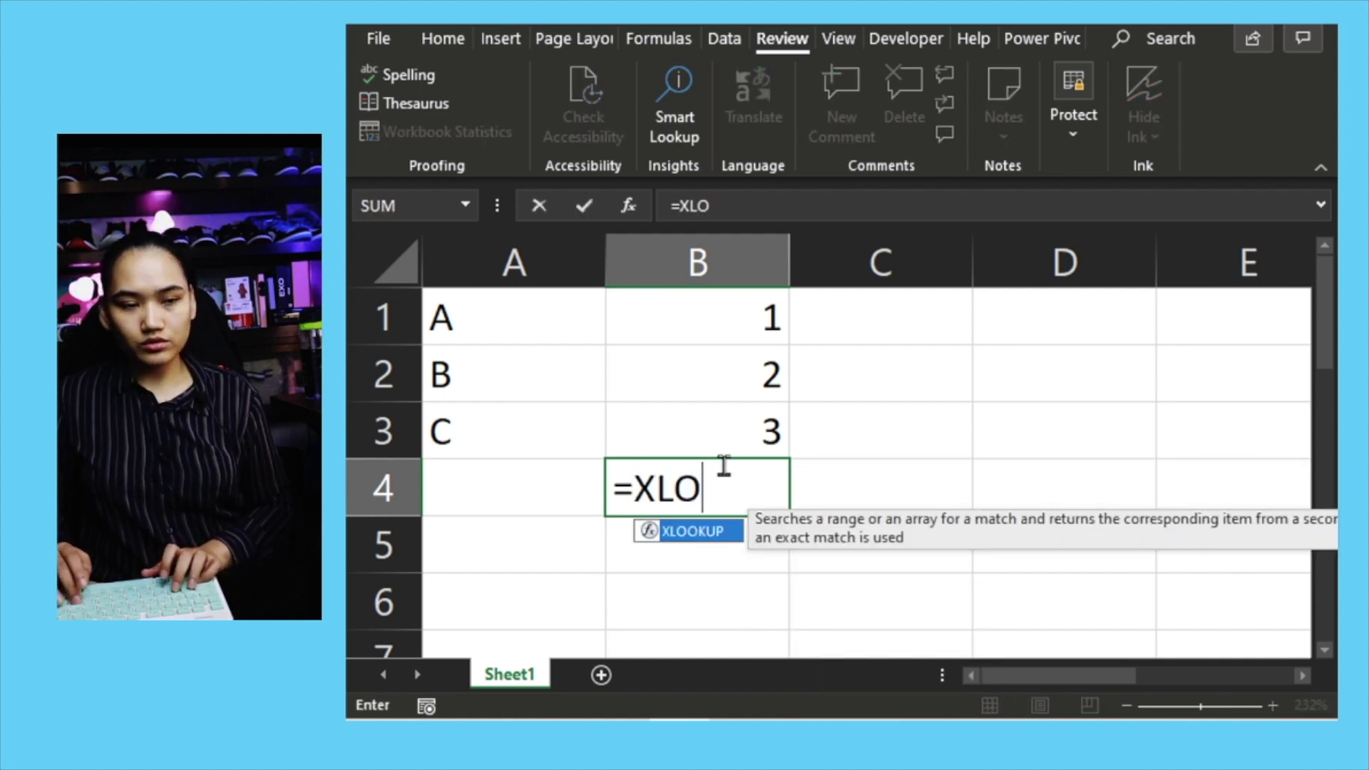
pyautogui.write('OKUP("')
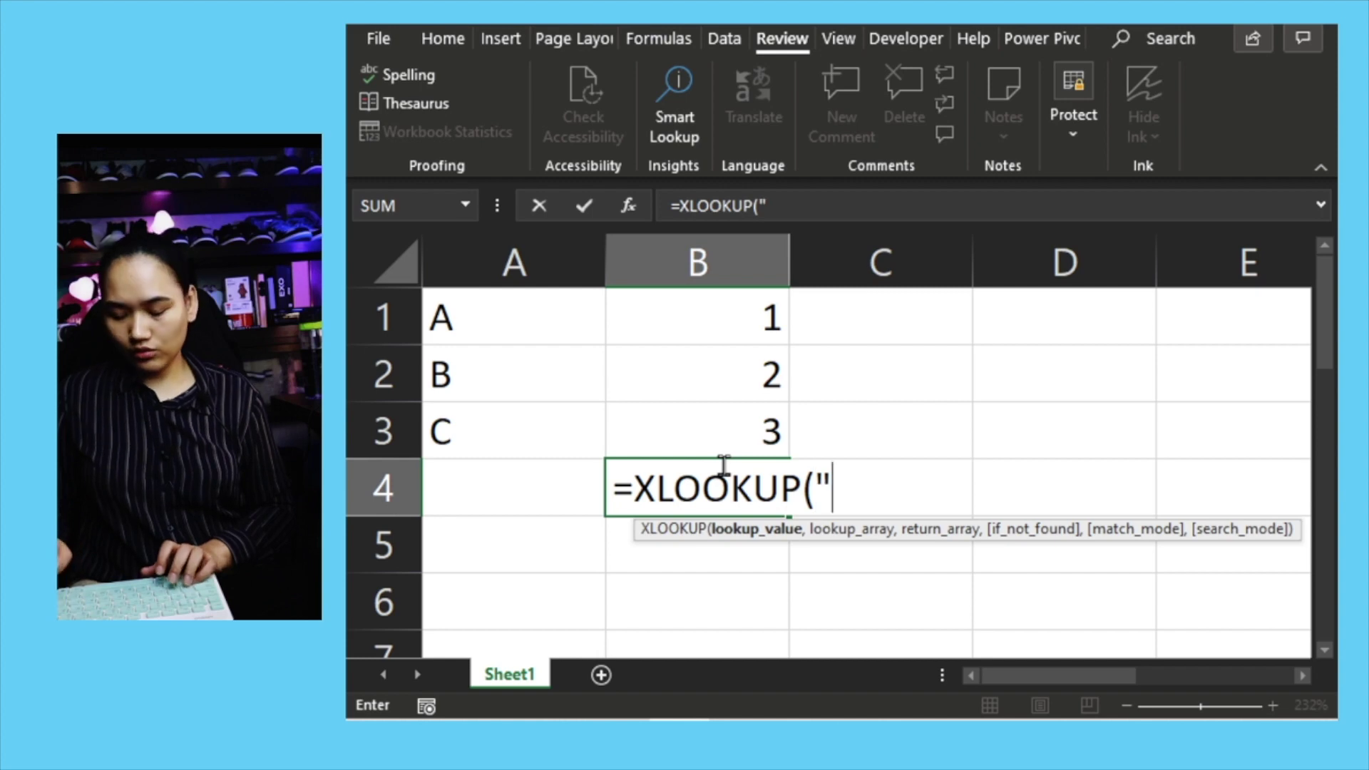
pyautogui.write('A",')
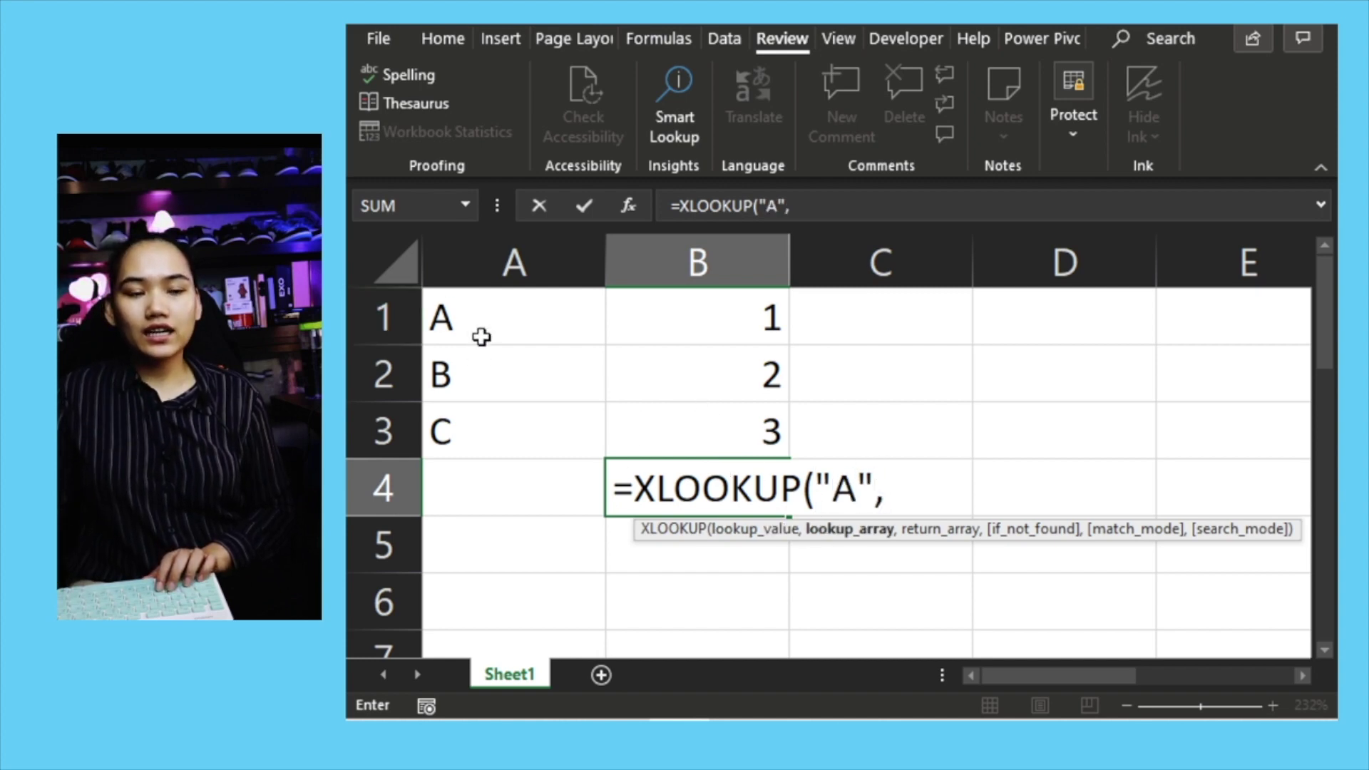
pyautogui.write('LET')
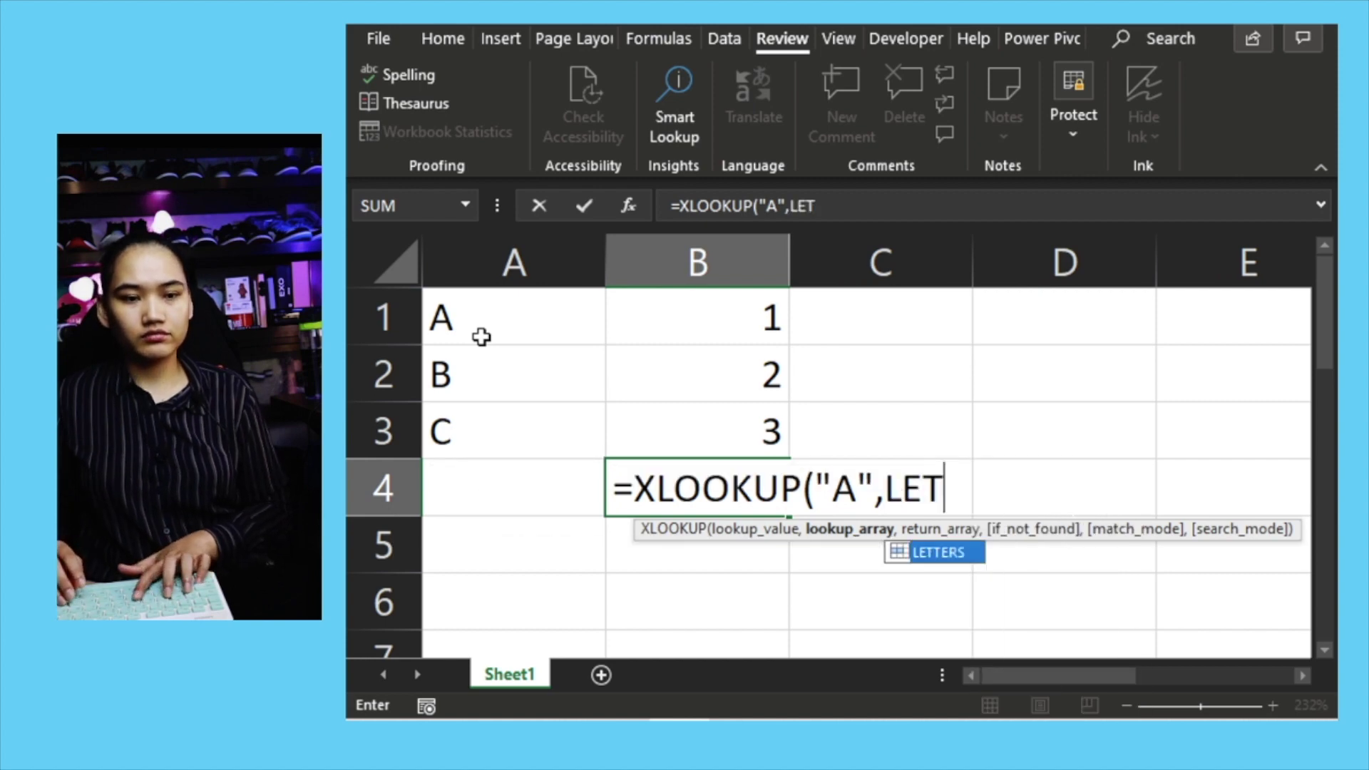
pyautogui.write('TERS')
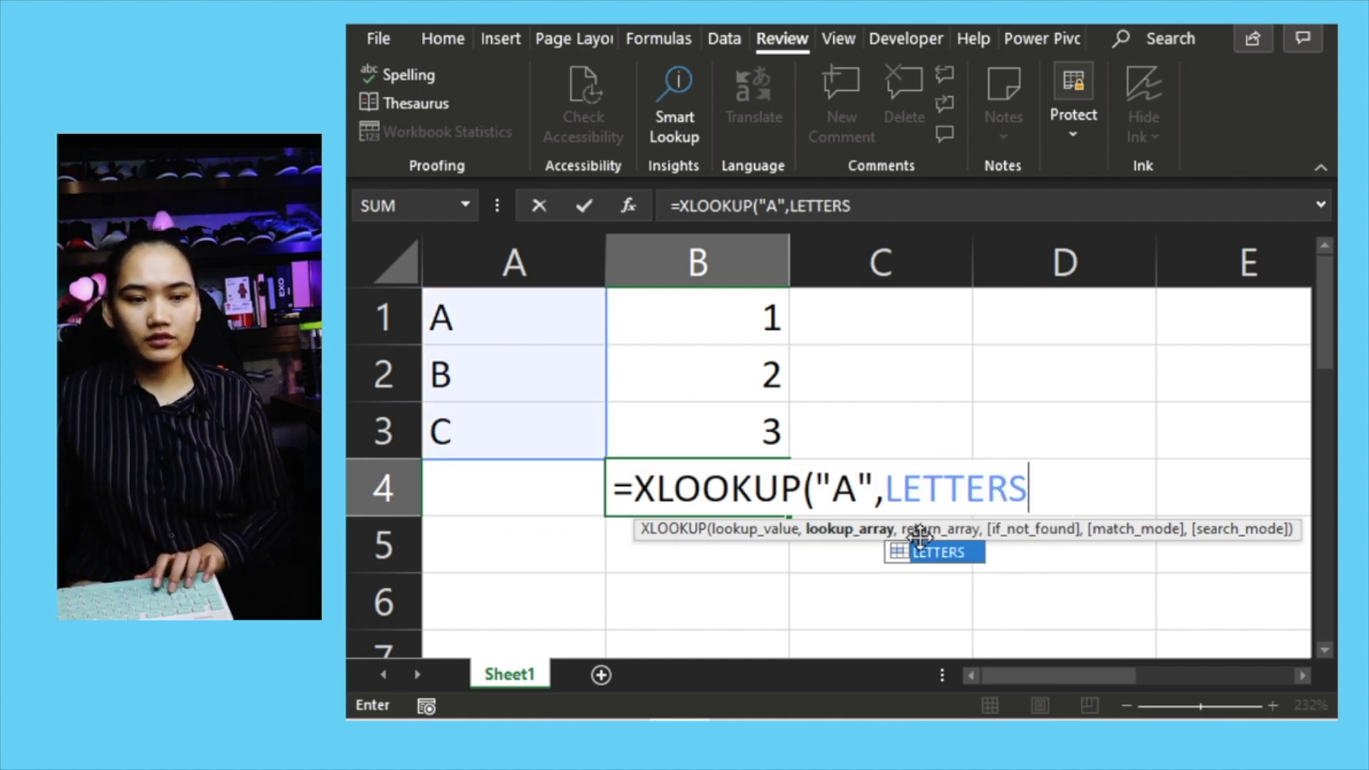
pyautogui.doubleClick(951, 551)
pyautogui.write(',')
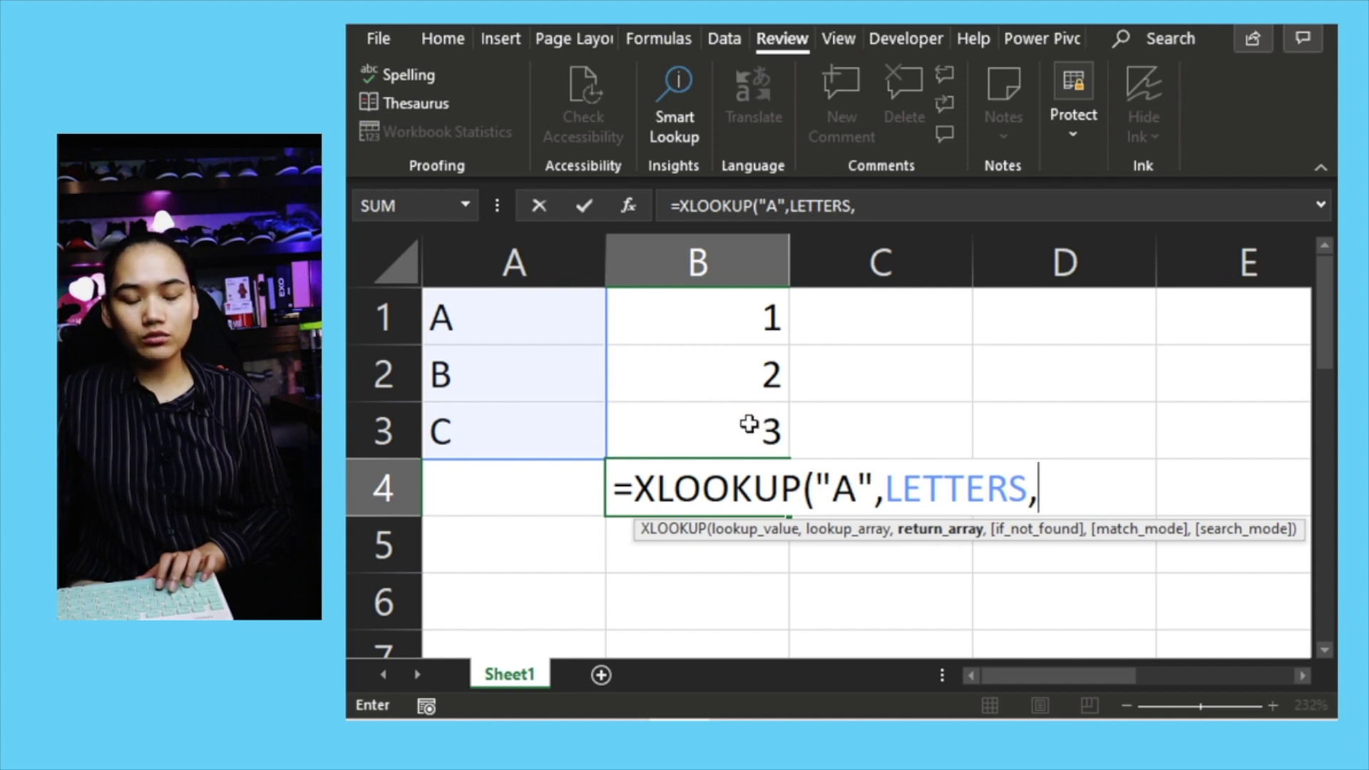
pyautogui.write('NUMBERS)')
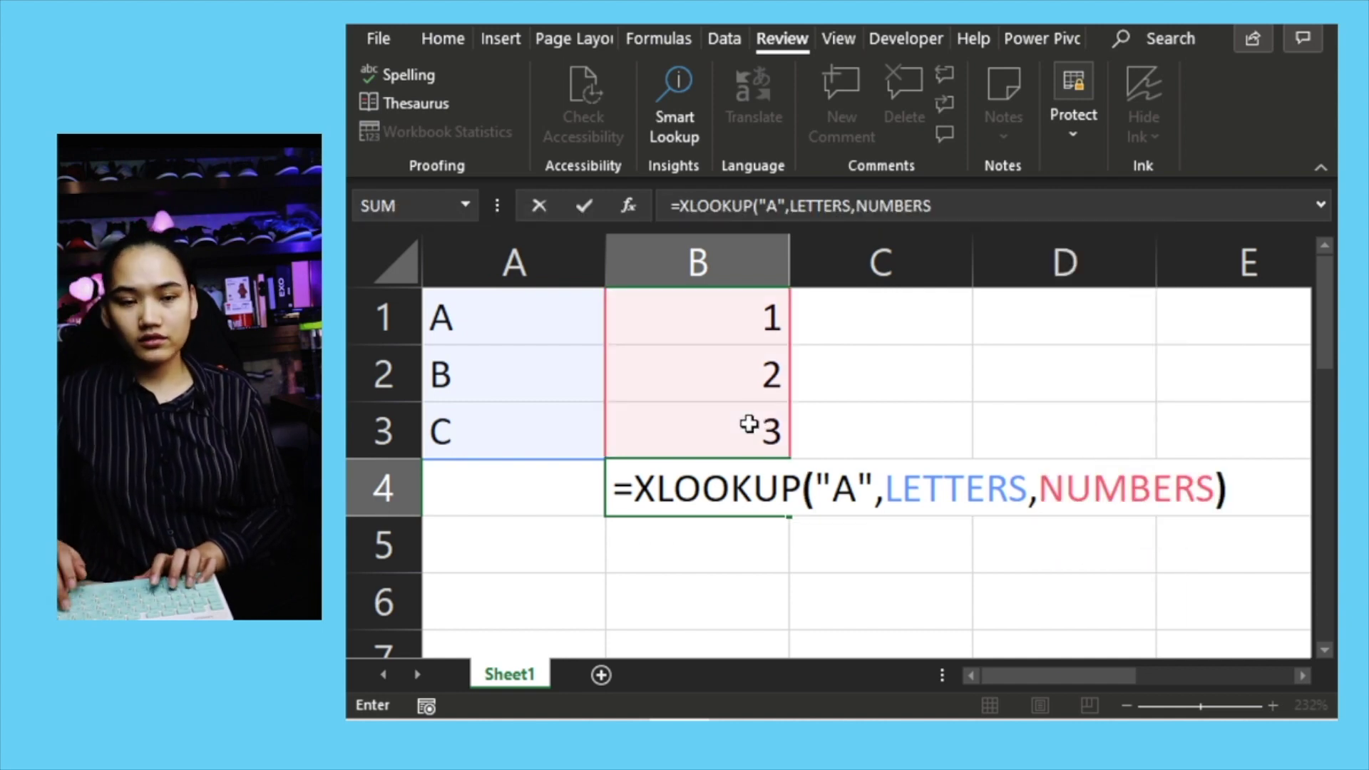
pyautogui.press('Return')
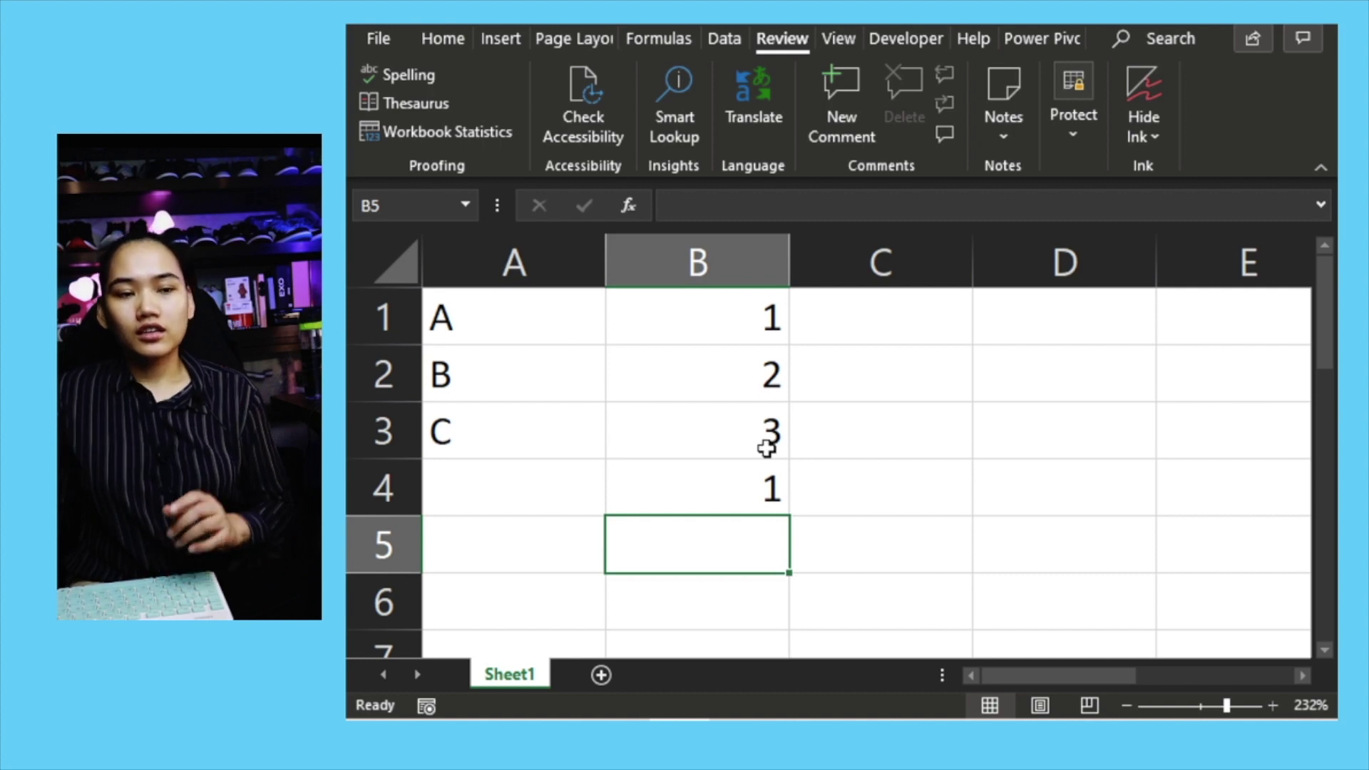
# Step: Fill the lookup across to C4 and D4, then clear B4:D4
pyautogui.click(785, 477)
pyautogui.moveTo(790, 515); pyautogui.dragTo(1170, 512)
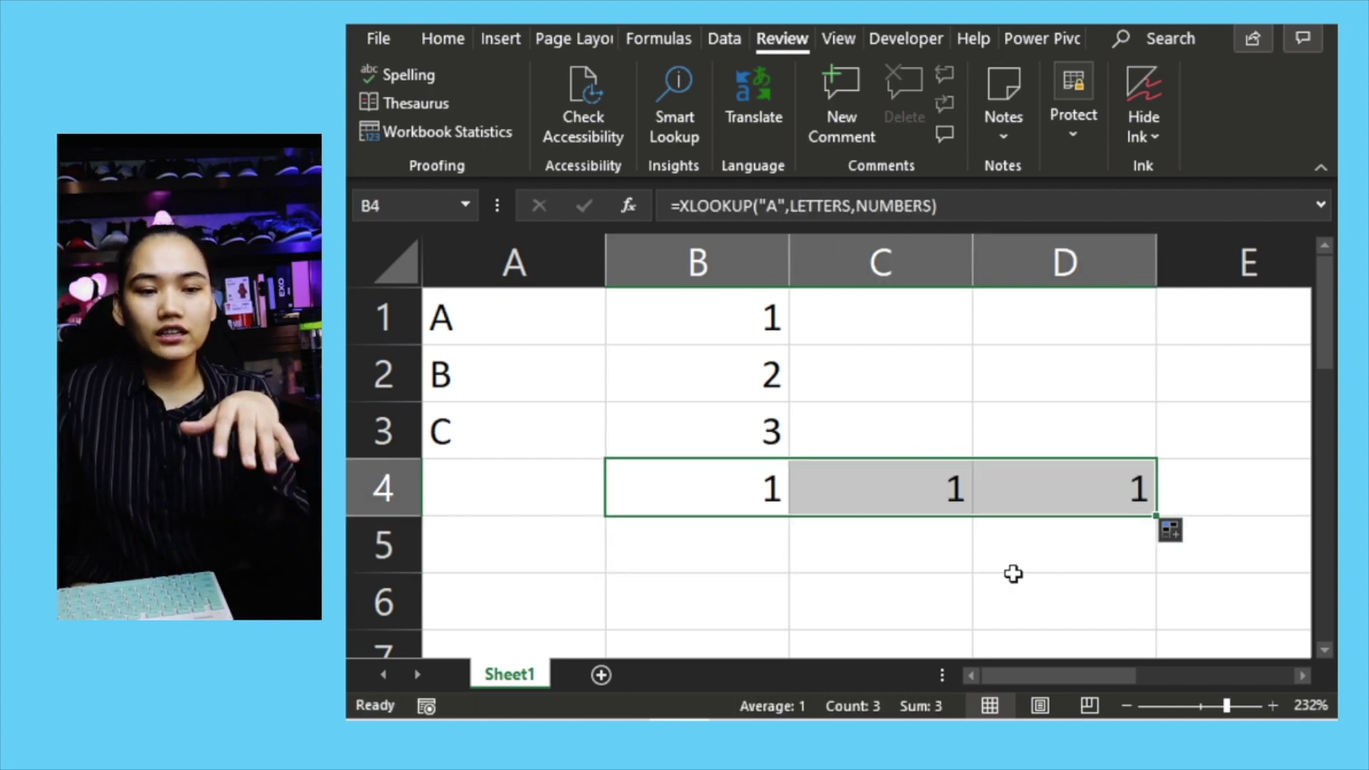
pyautogui.click(862, 509)
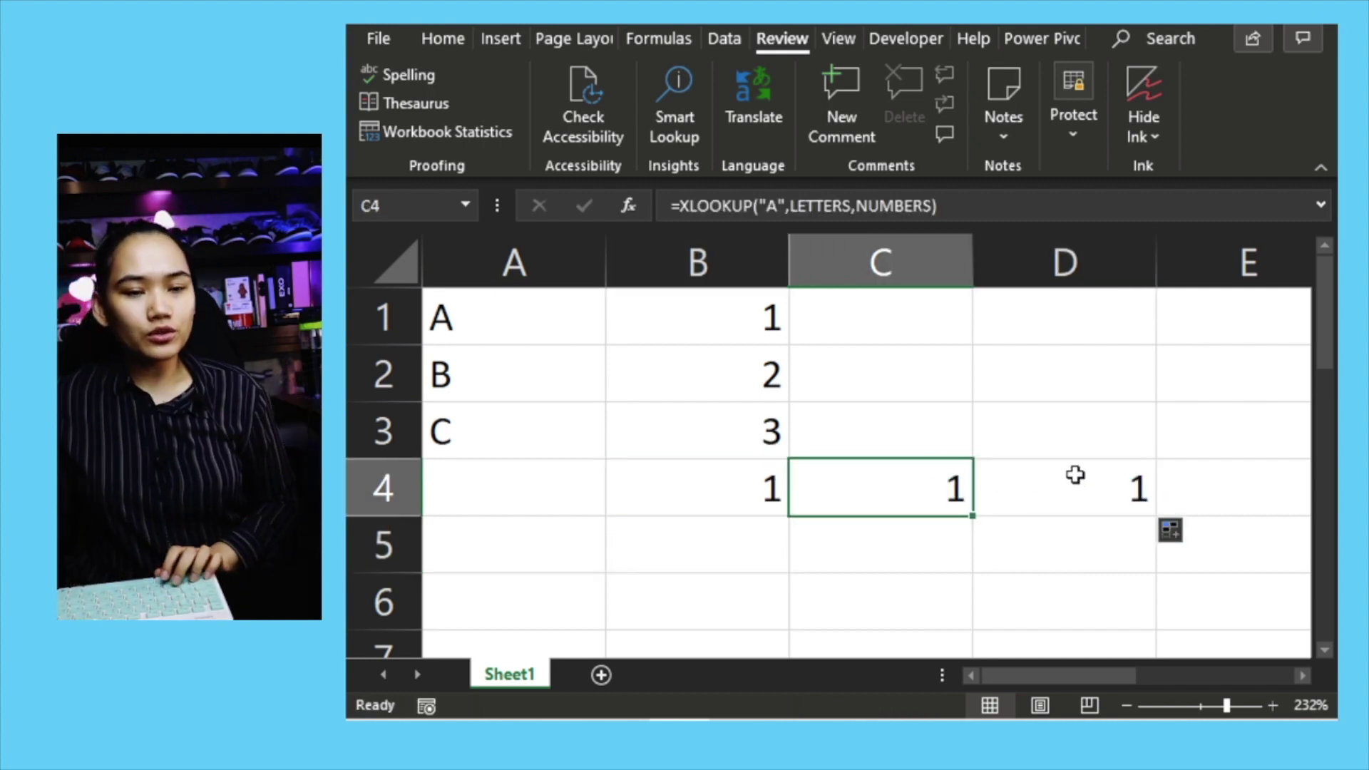
pyautogui.moveTo(1077, 475); pyautogui.dragTo(690, 503)
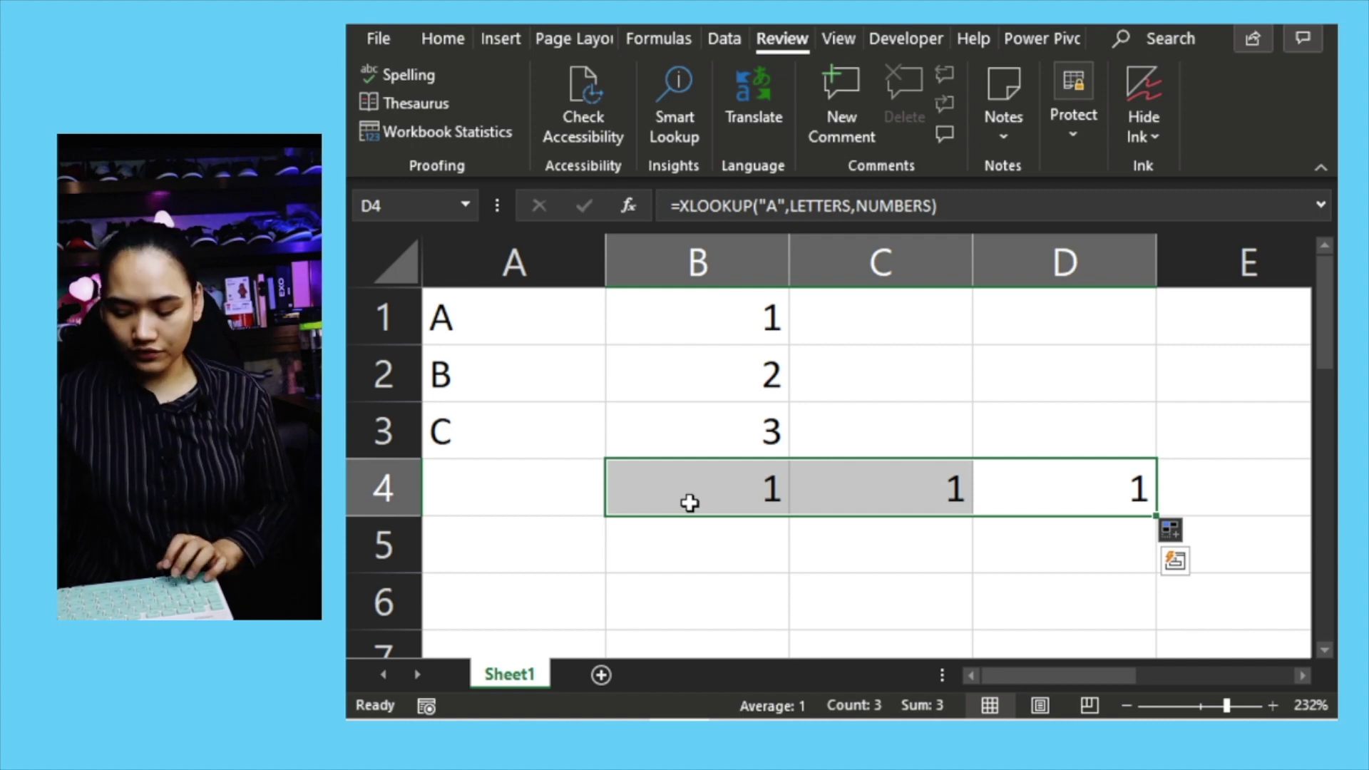
pyautogui.press('Delete')
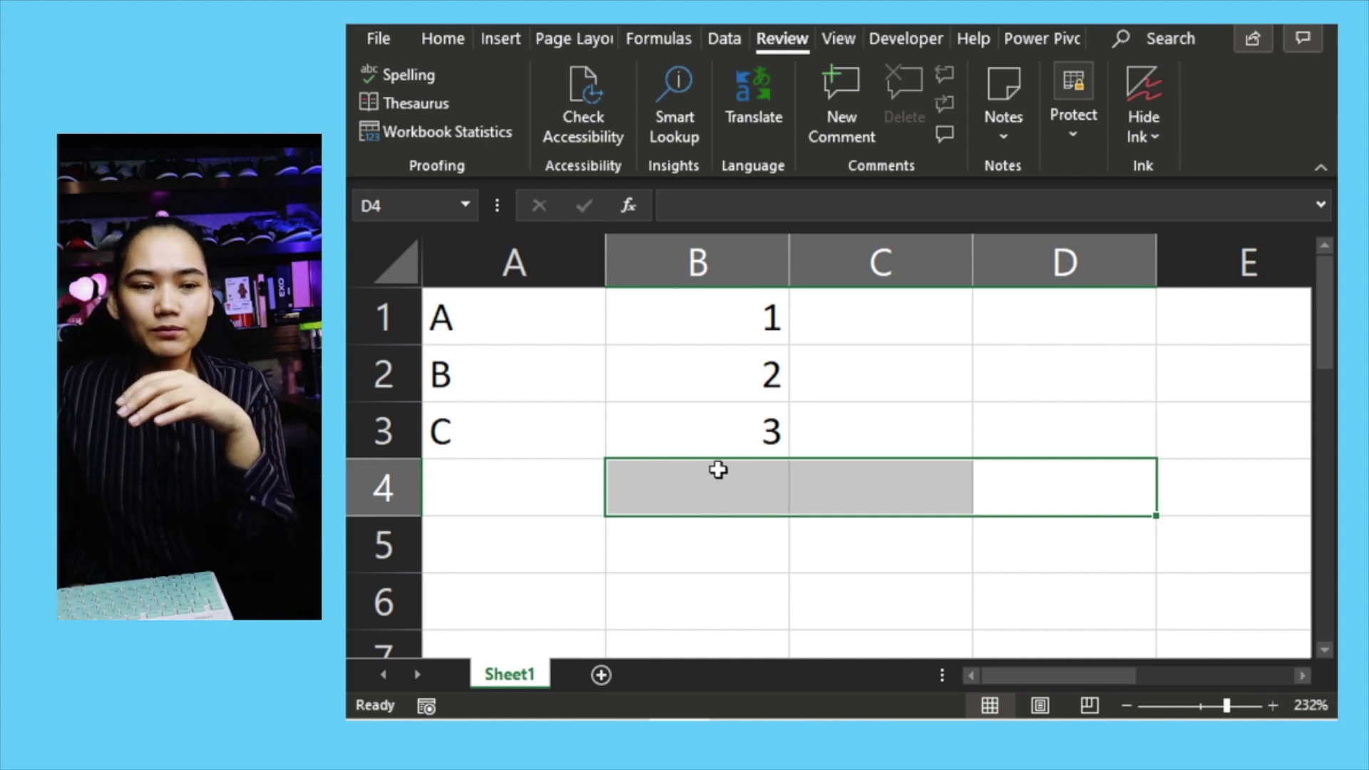
# Step: Select all cells on the sheet using the Select All corner button
pyautogui.click(732, 440)
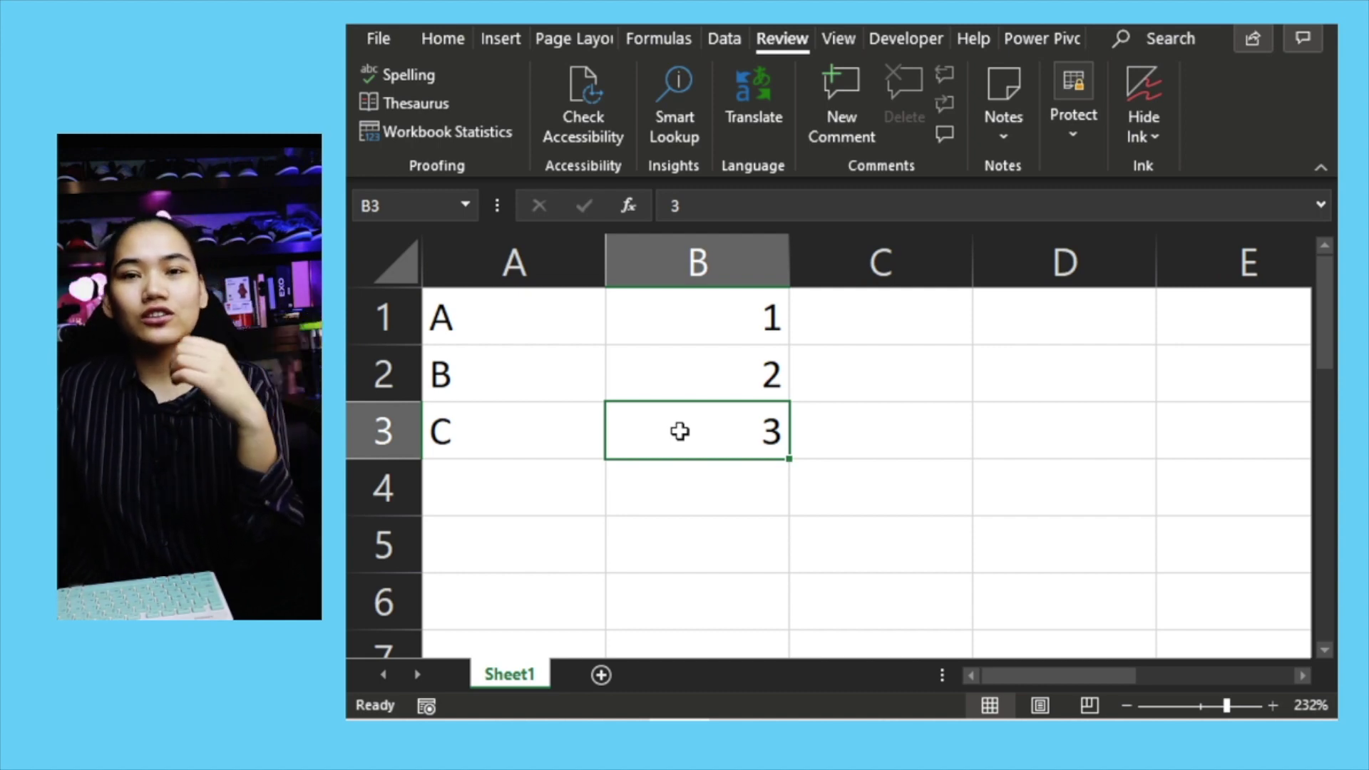
pyautogui.moveTo(543, 434); pyautogui.dragTo(664, 331)
pyautogui.moveTo(665, 472); pyautogui.dragTo(628, 431)
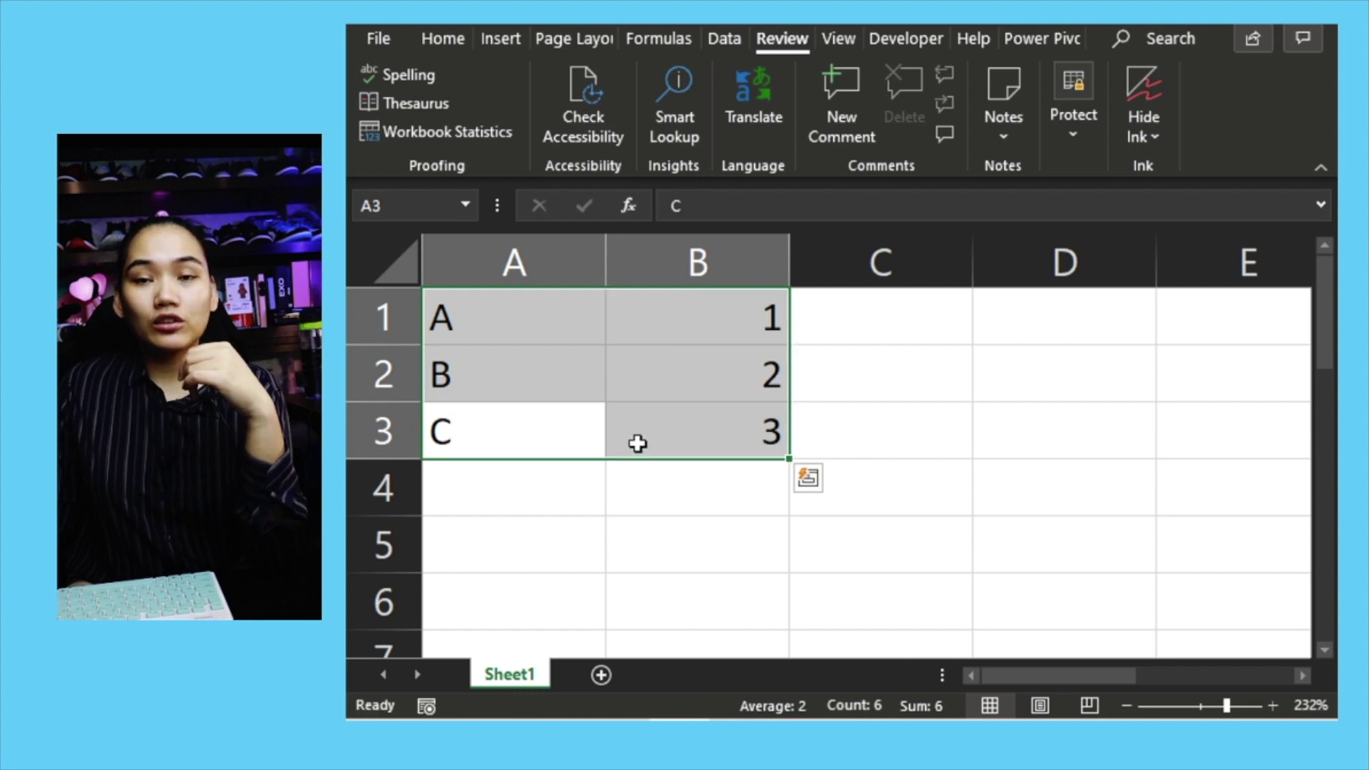
pyautogui.click(664, 442)
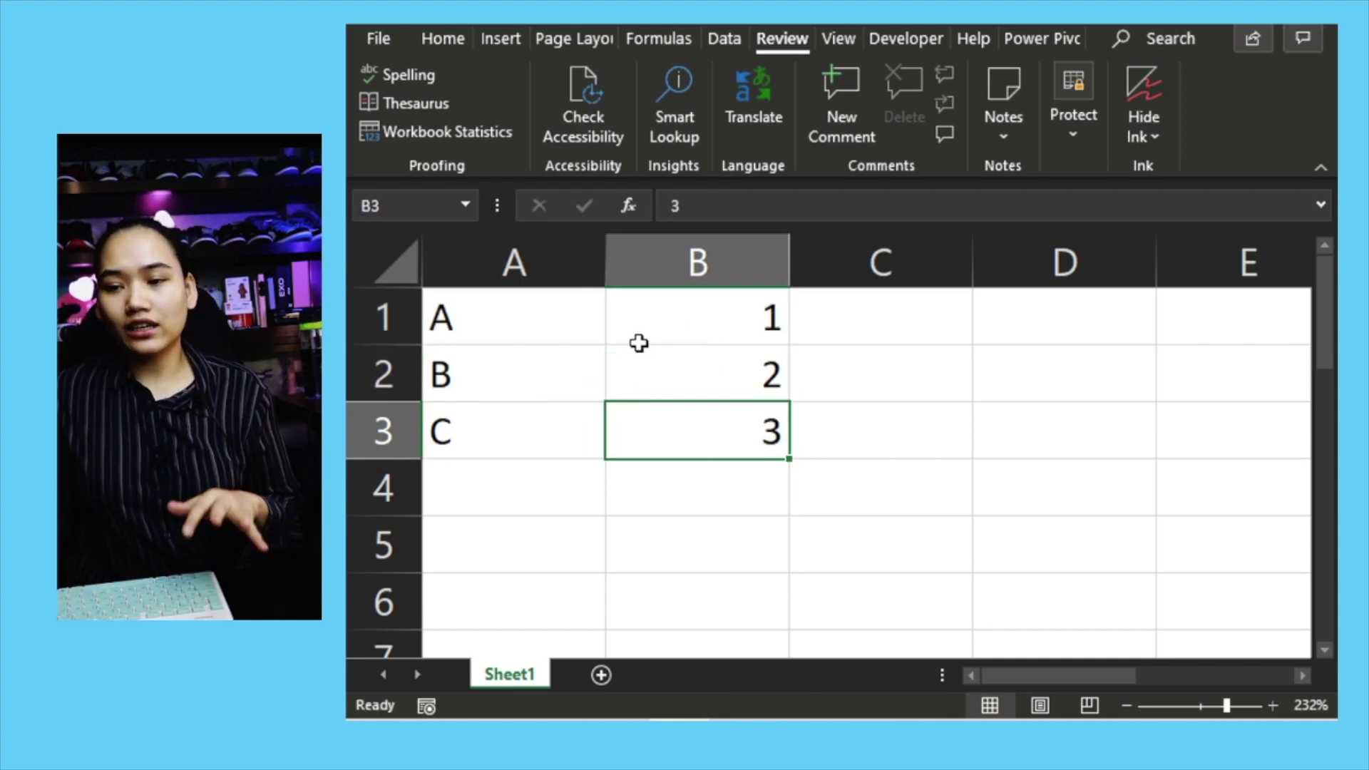
pyautogui.press('Up')
pyautogui.click(396, 266)
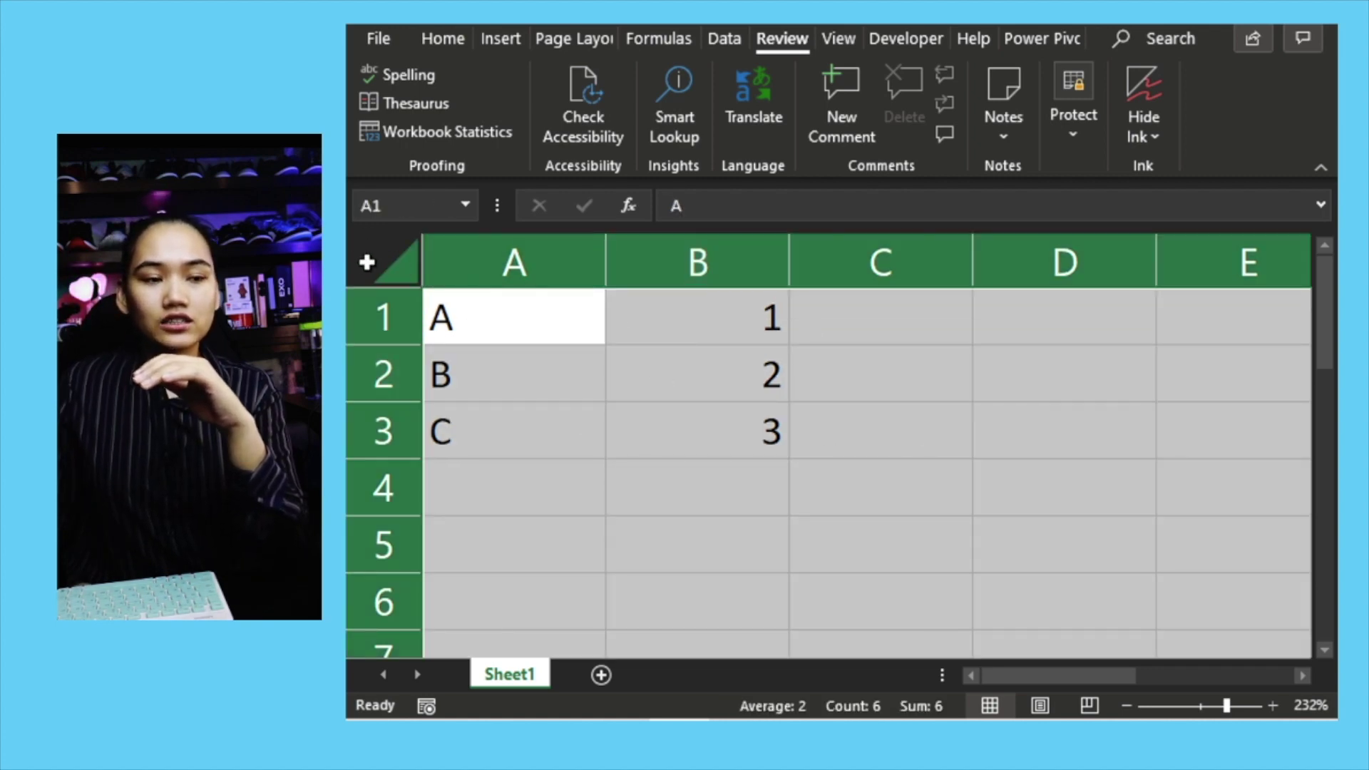
# Step: Clear the Locked option for every selected cell in Format Cells > Protection
pyautogui.rightClick(499, 337)
pyautogui.click(579, 597)
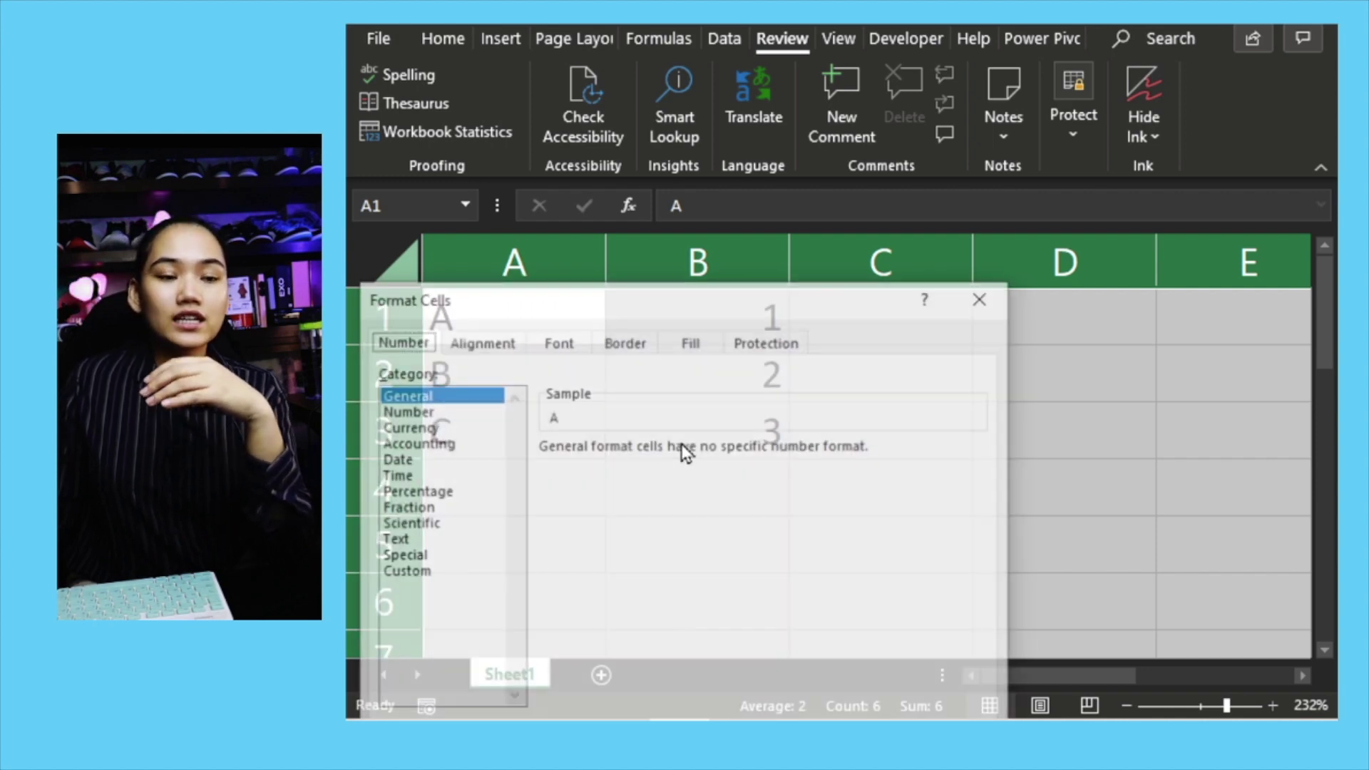
pyautogui.moveTo(679, 298); pyautogui.dragTo(692, 187)
pyautogui.click(763, 234)
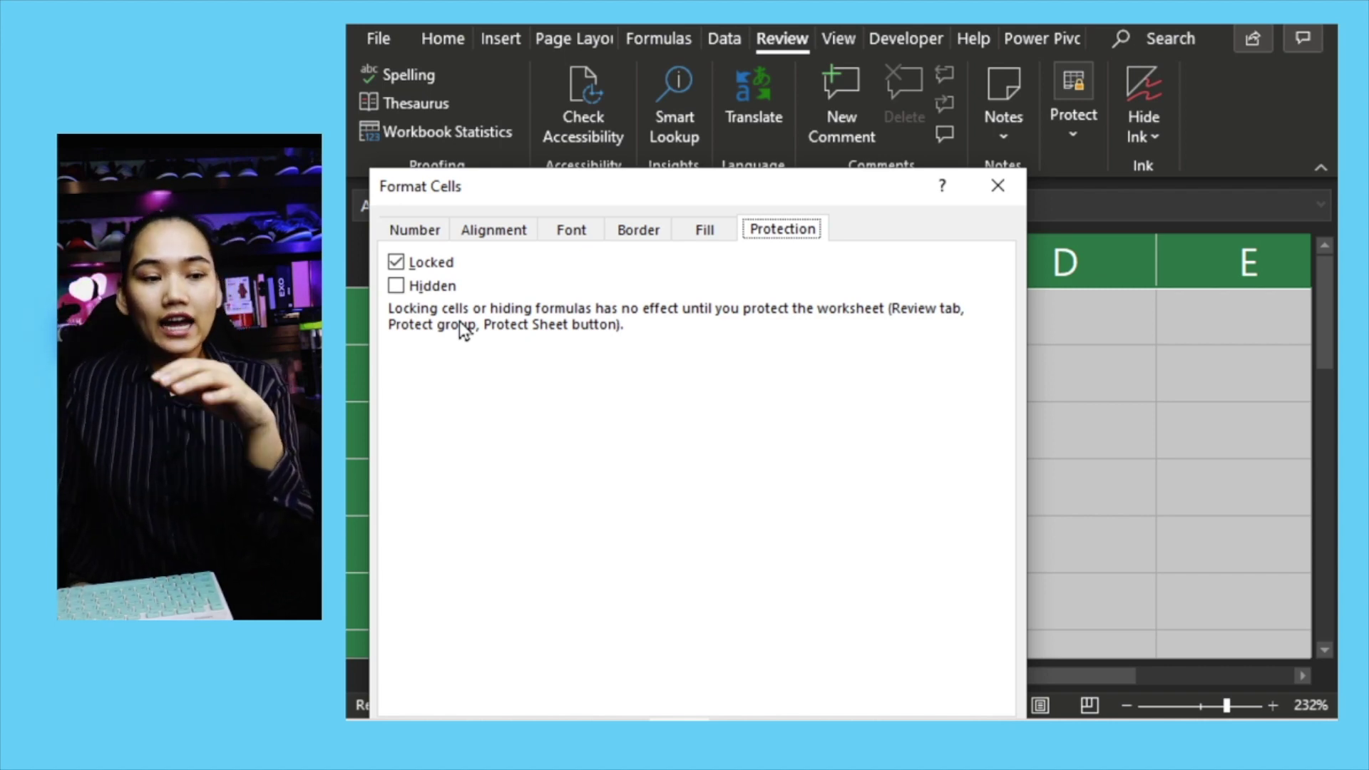
pyautogui.click(396, 263)
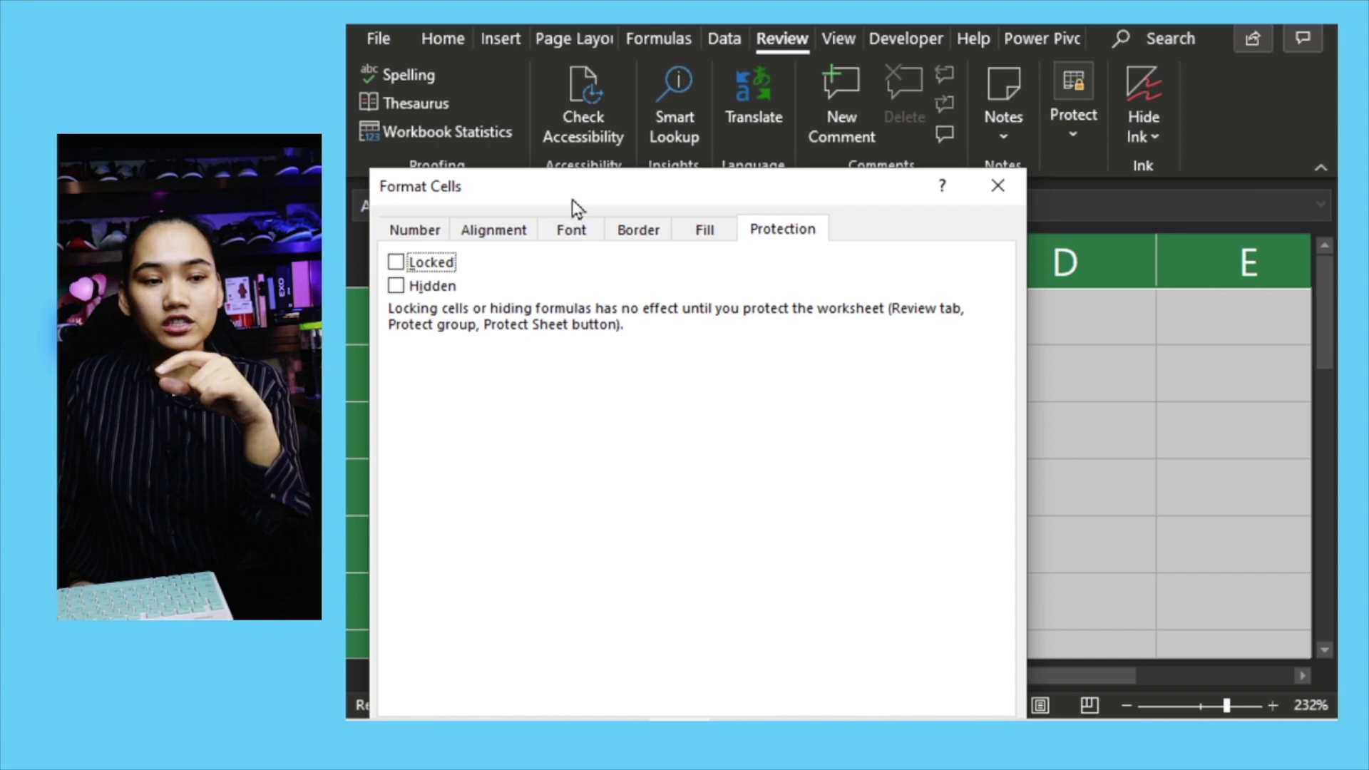
pyautogui.moveTo(572, 200); pyautogui.dragTo(580, 86)
pyautogui.click(875, 626)
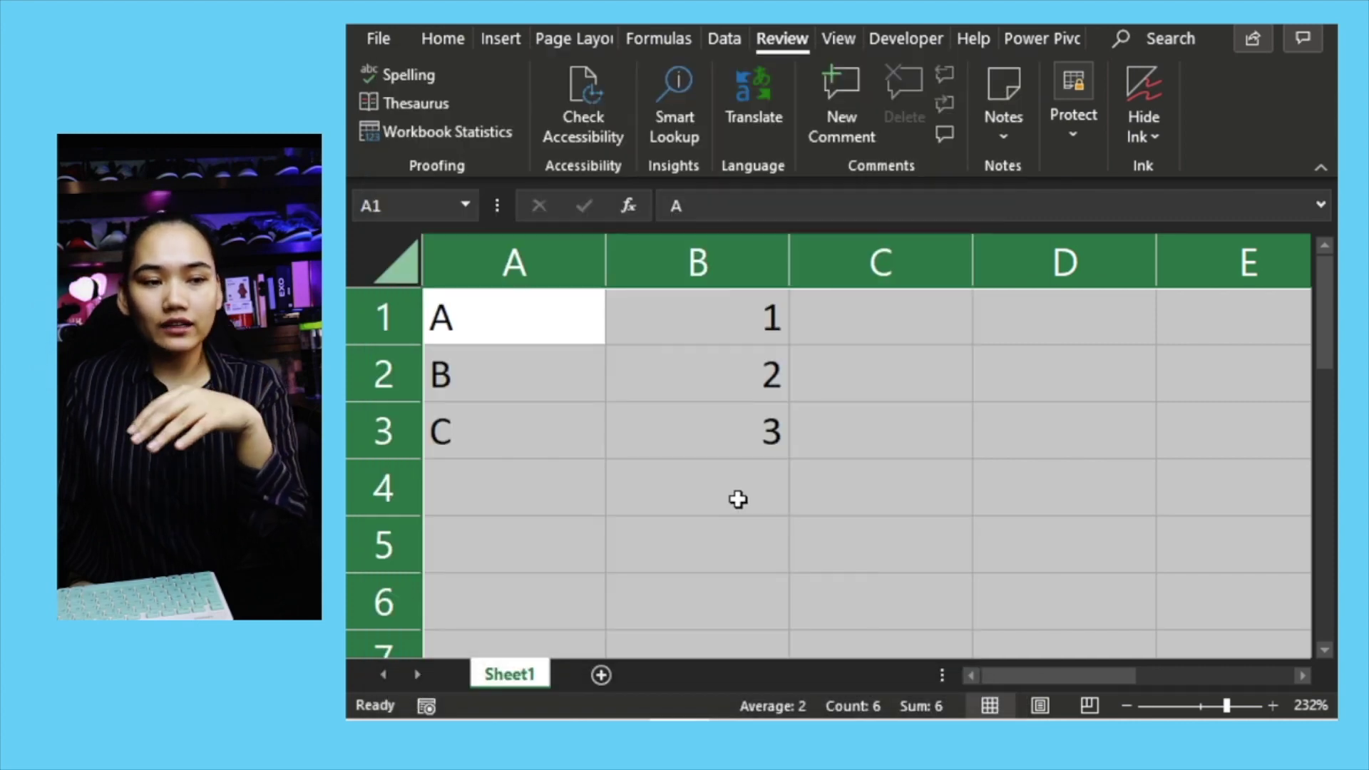
# Step: Give the VLOOKUP result cell B4 a yellow fill
pyautogui.click(688, 452)
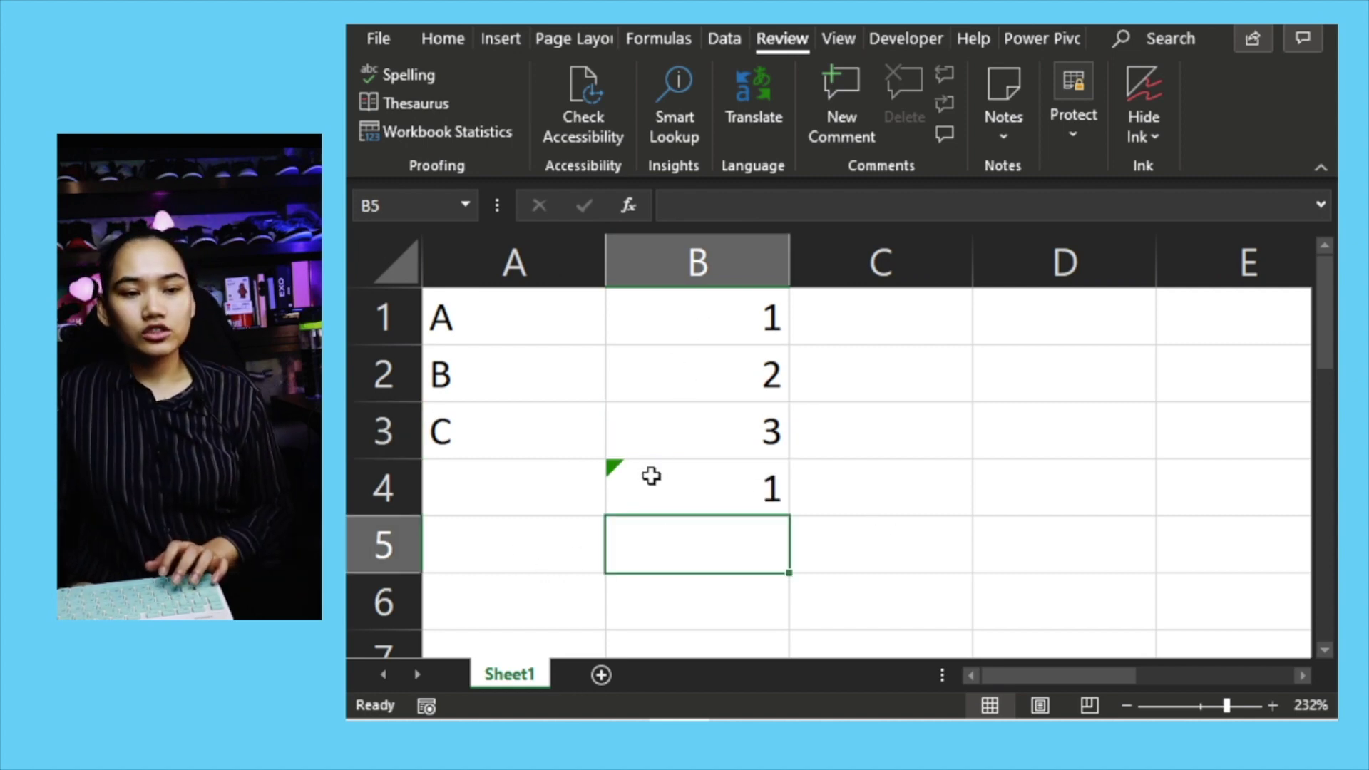
pyautogui.click(709, 489)
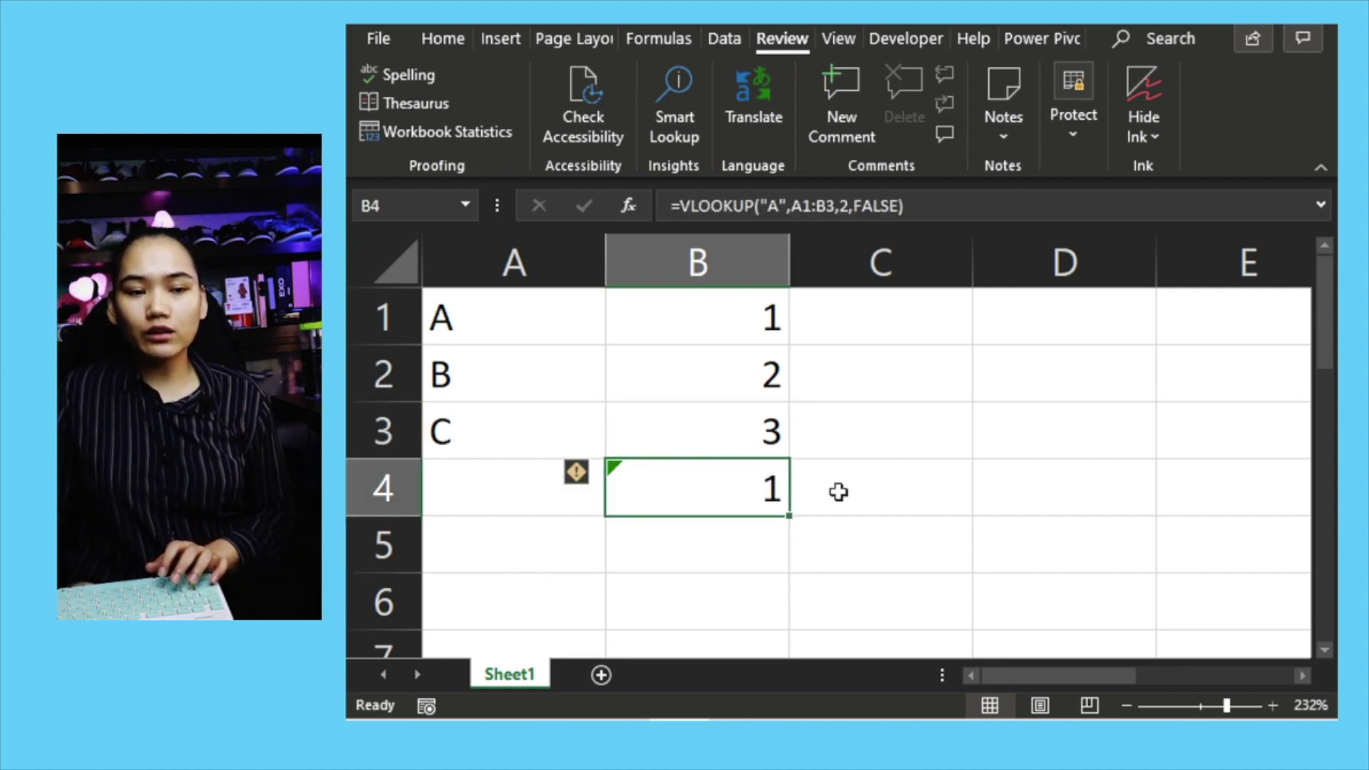
pyautogui.click(437, 43)
pyautogui.click(539, 143)
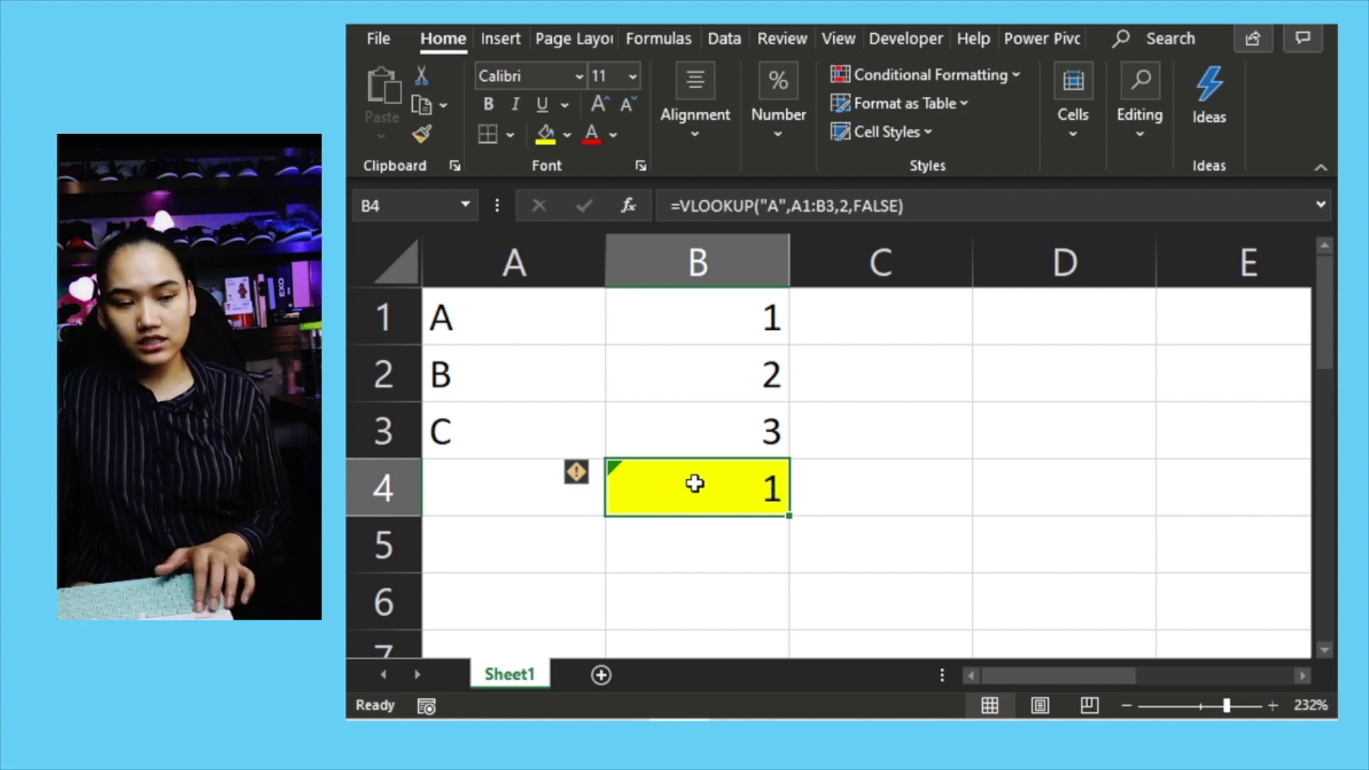
pyautogui.rightClick(733, 491)
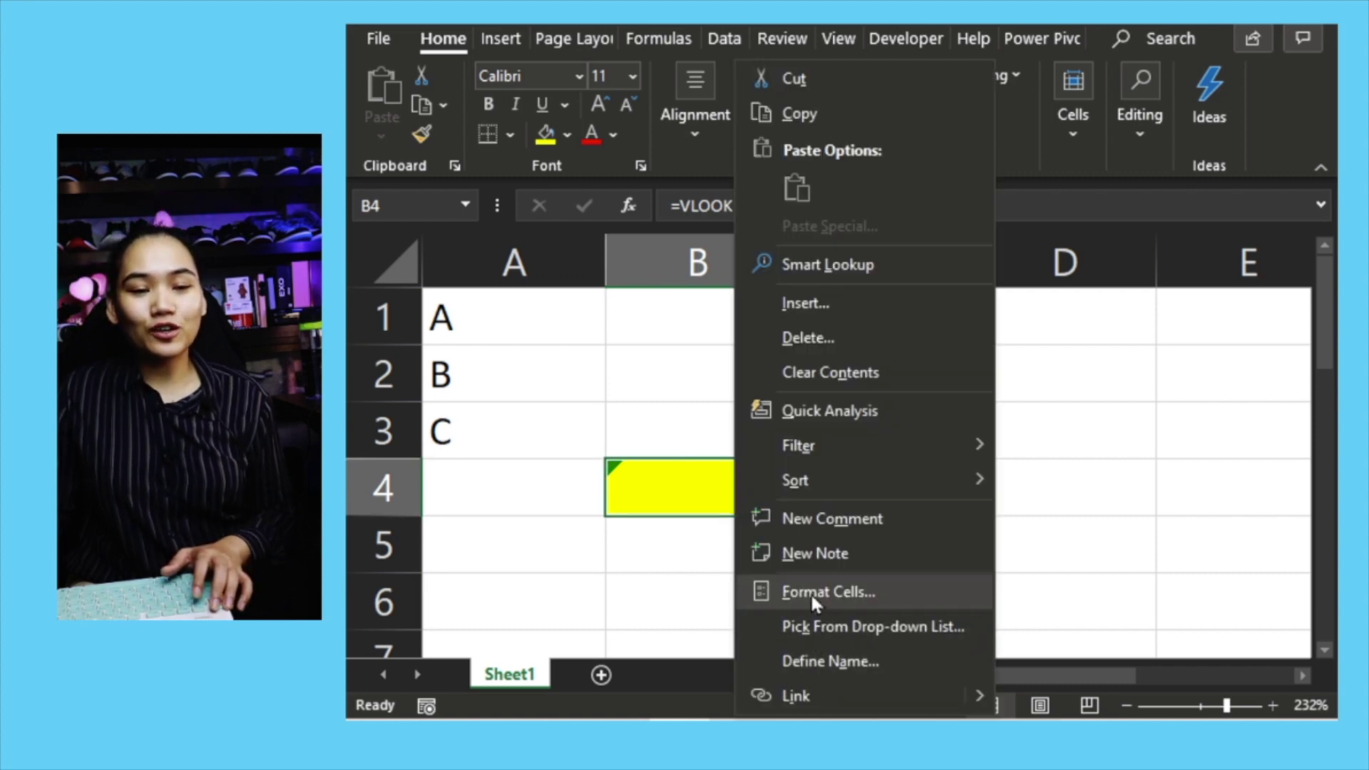
# Step: Turn on both Locked and Hidden protection for cell B4
pyautogui.click(810, 592)
pyautogui.moveTo(849, 301); pyautogui.dragTo(838, 87)
pyautogui.click(485, 241)
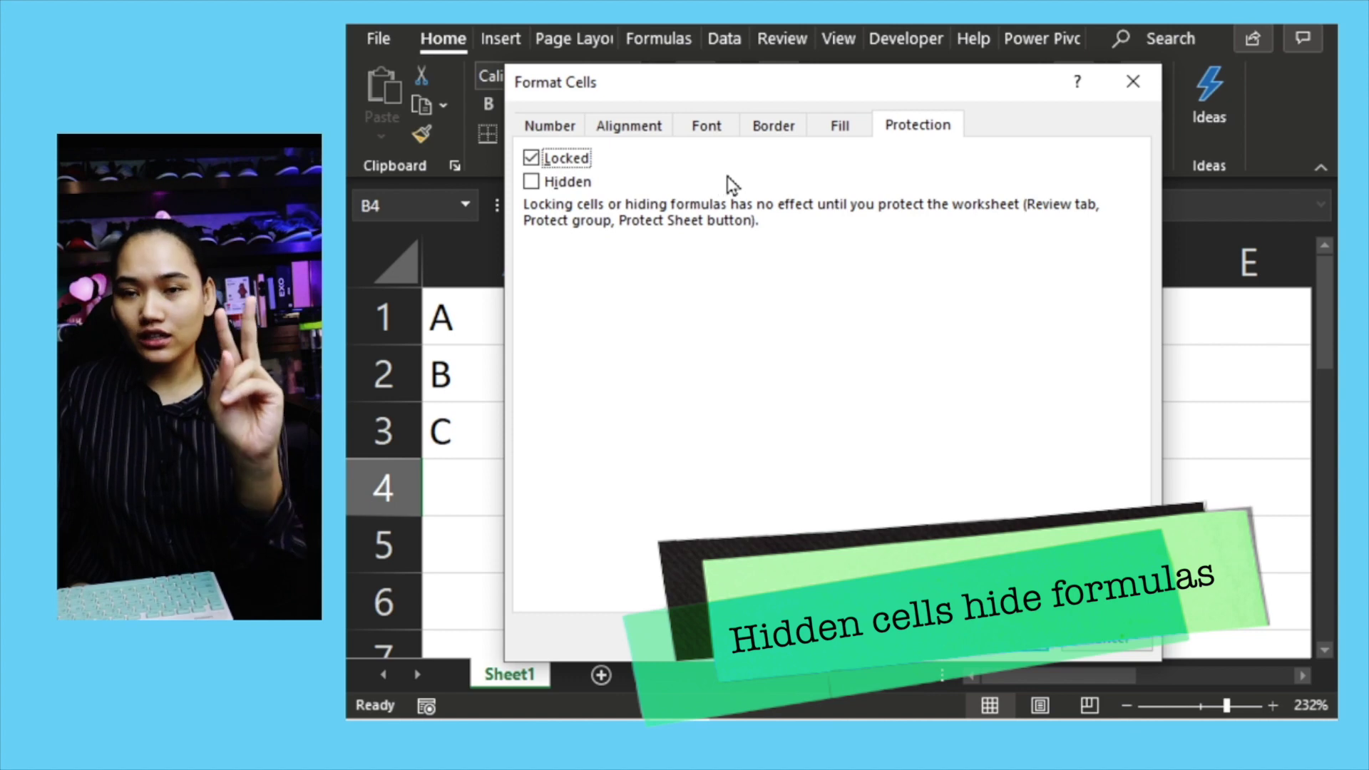
pyautogui.click(533, 183)
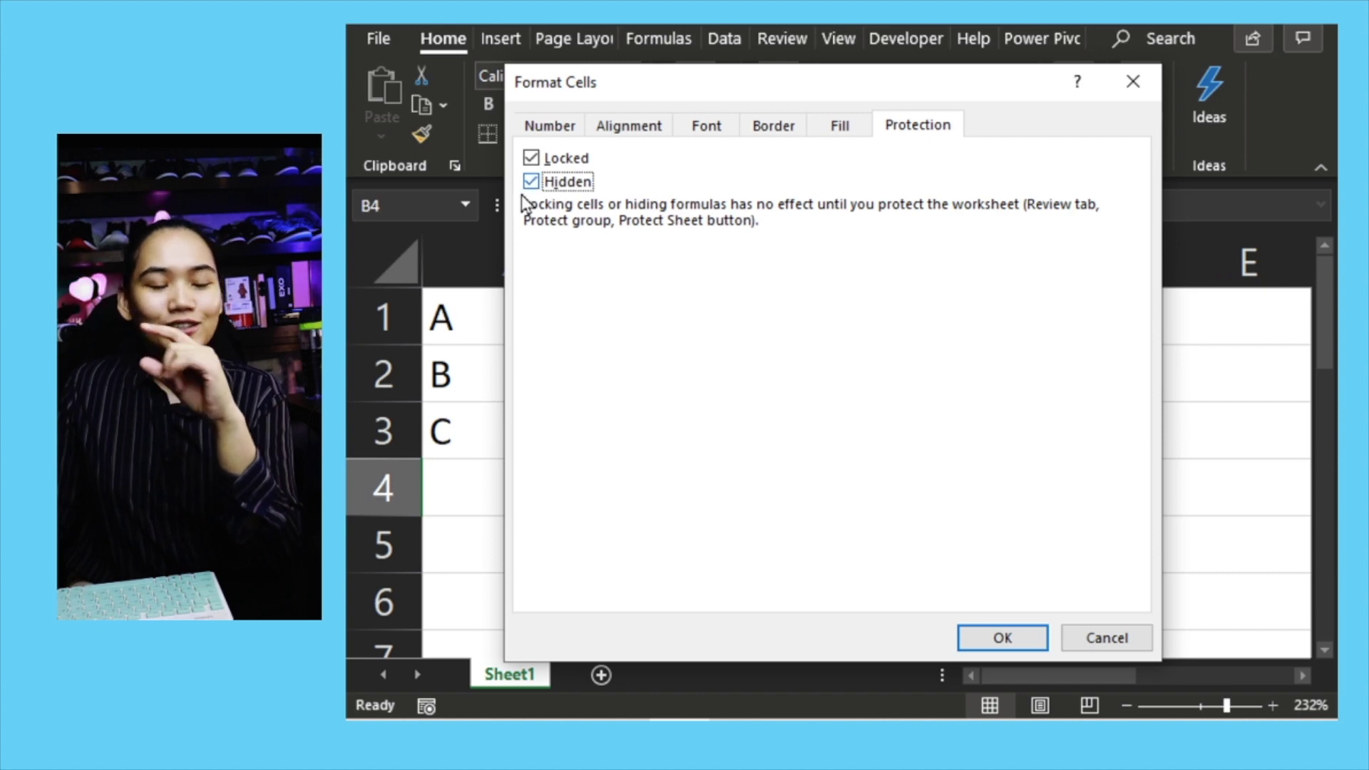
pyautogui.click(1003, 638)
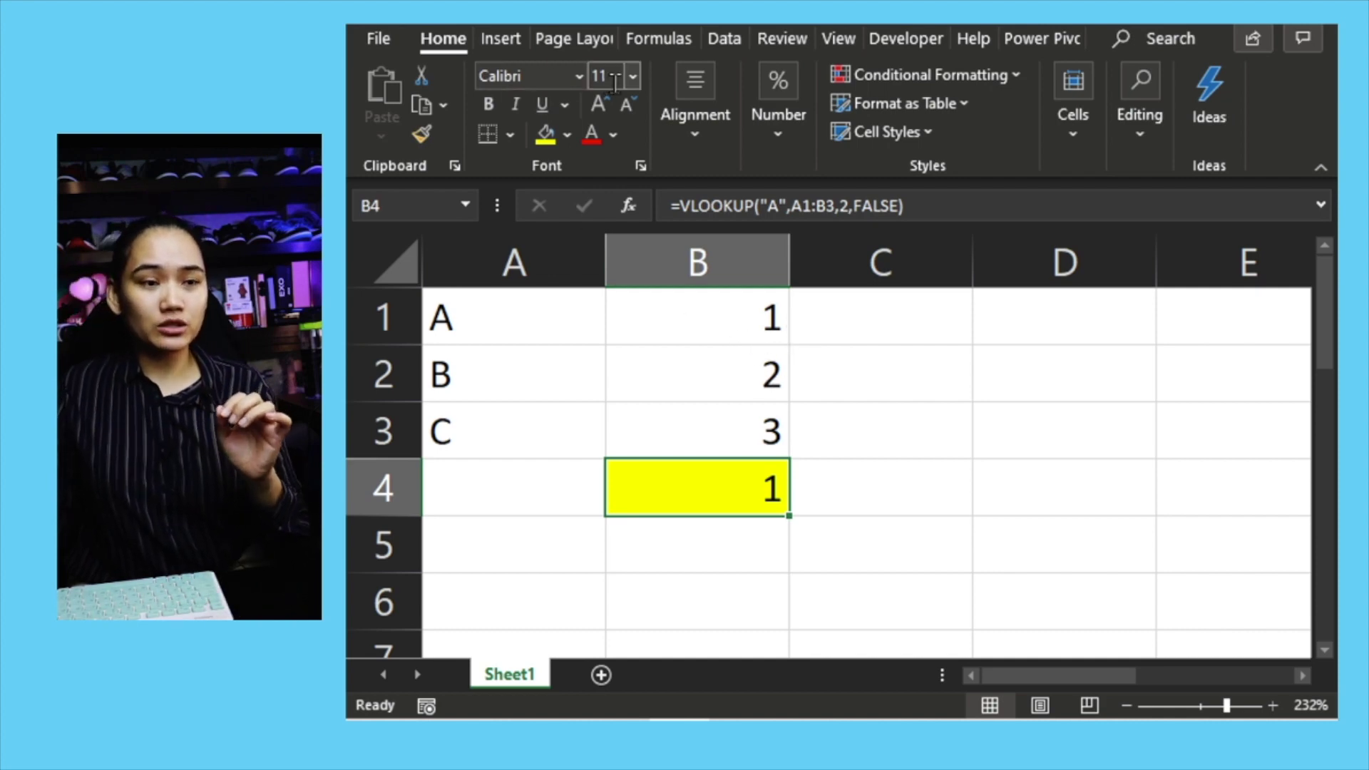
pyautogui.click(765, 44)
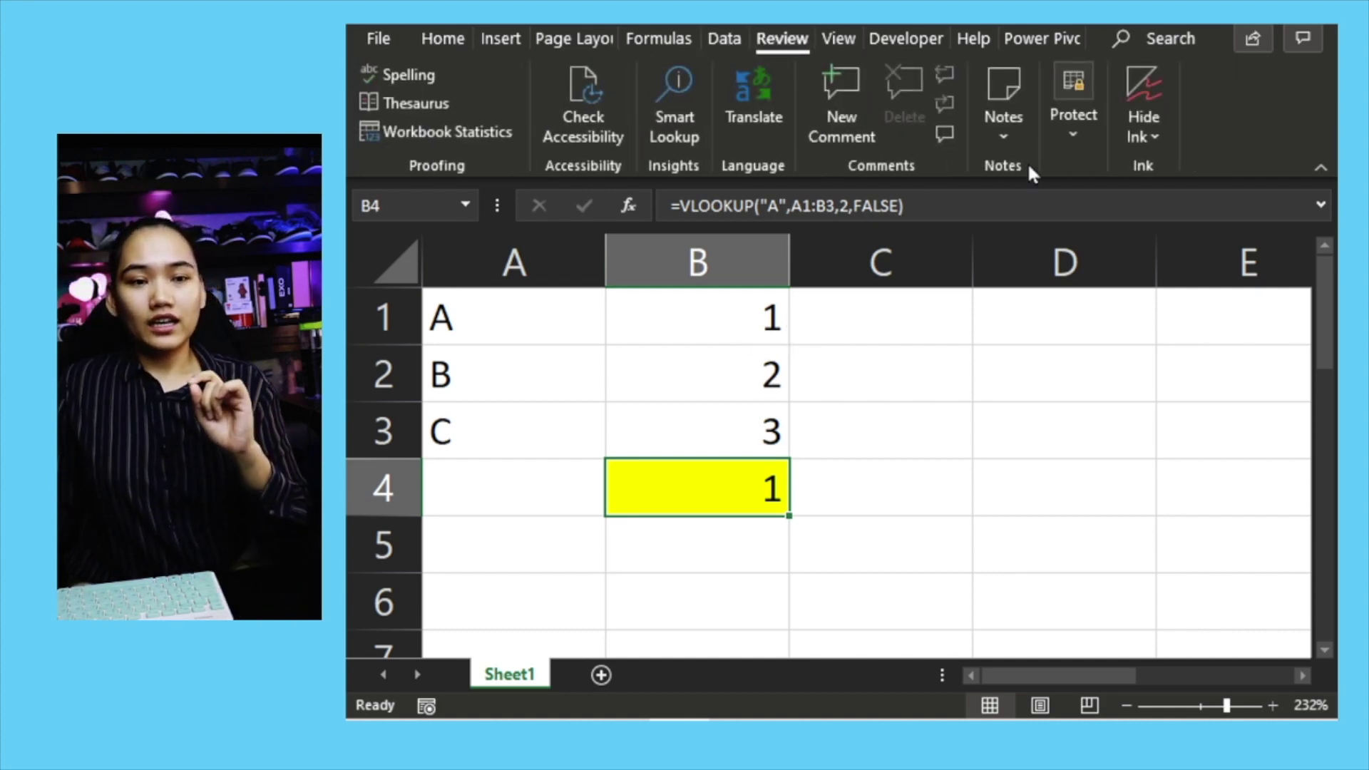
# Step: Protect the worksheet with a password, re-entering it to confirm
pyautogui.click(1061, 104)
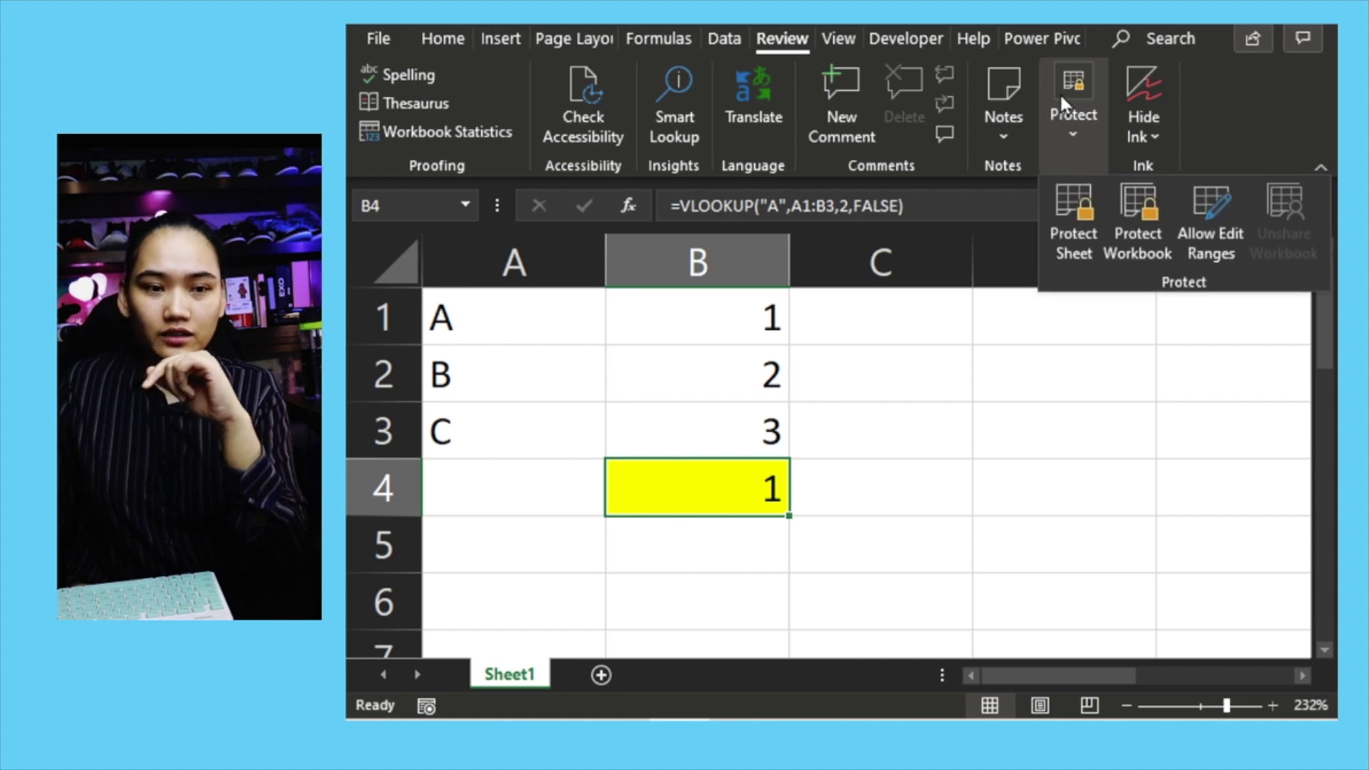
pyautogui.click(1078, 224)
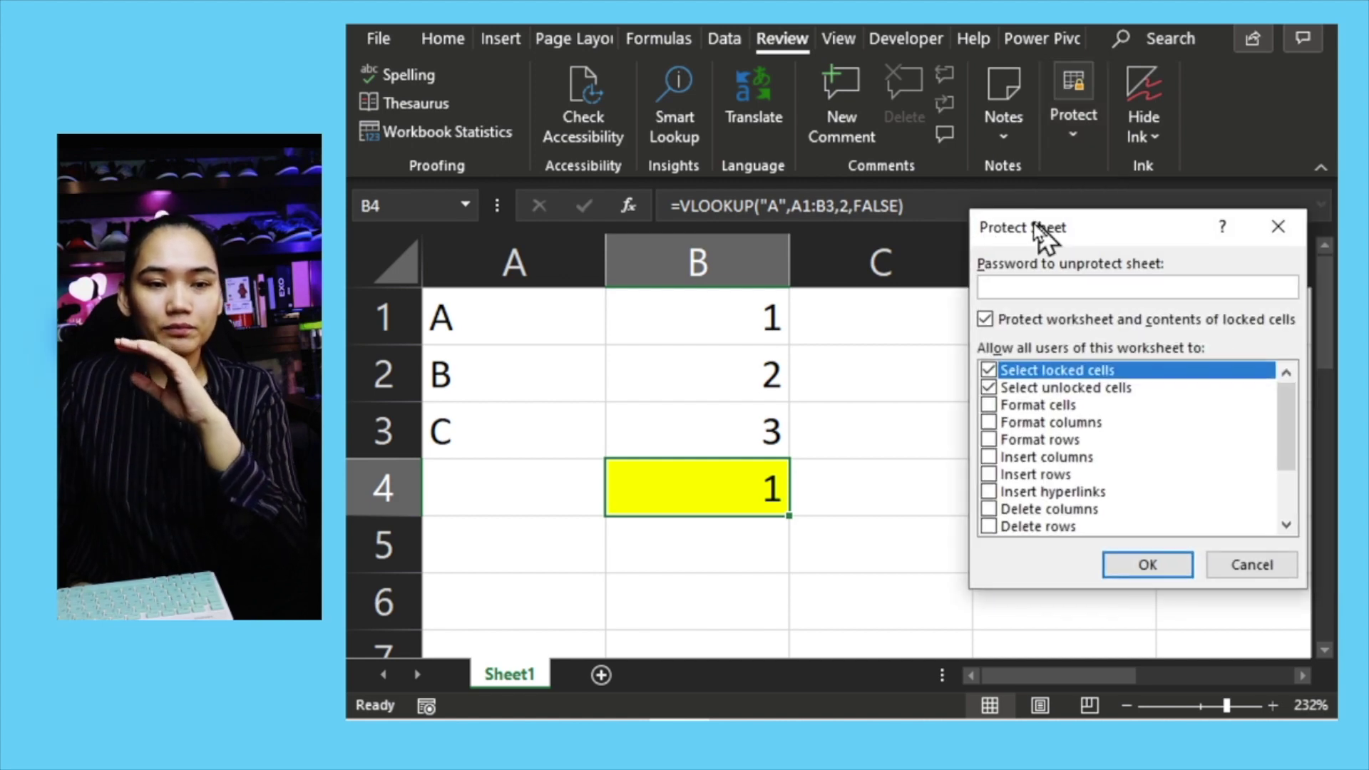
pyautogui.moveTo(1038, 226); pyautogui.dragTo(899, 219)
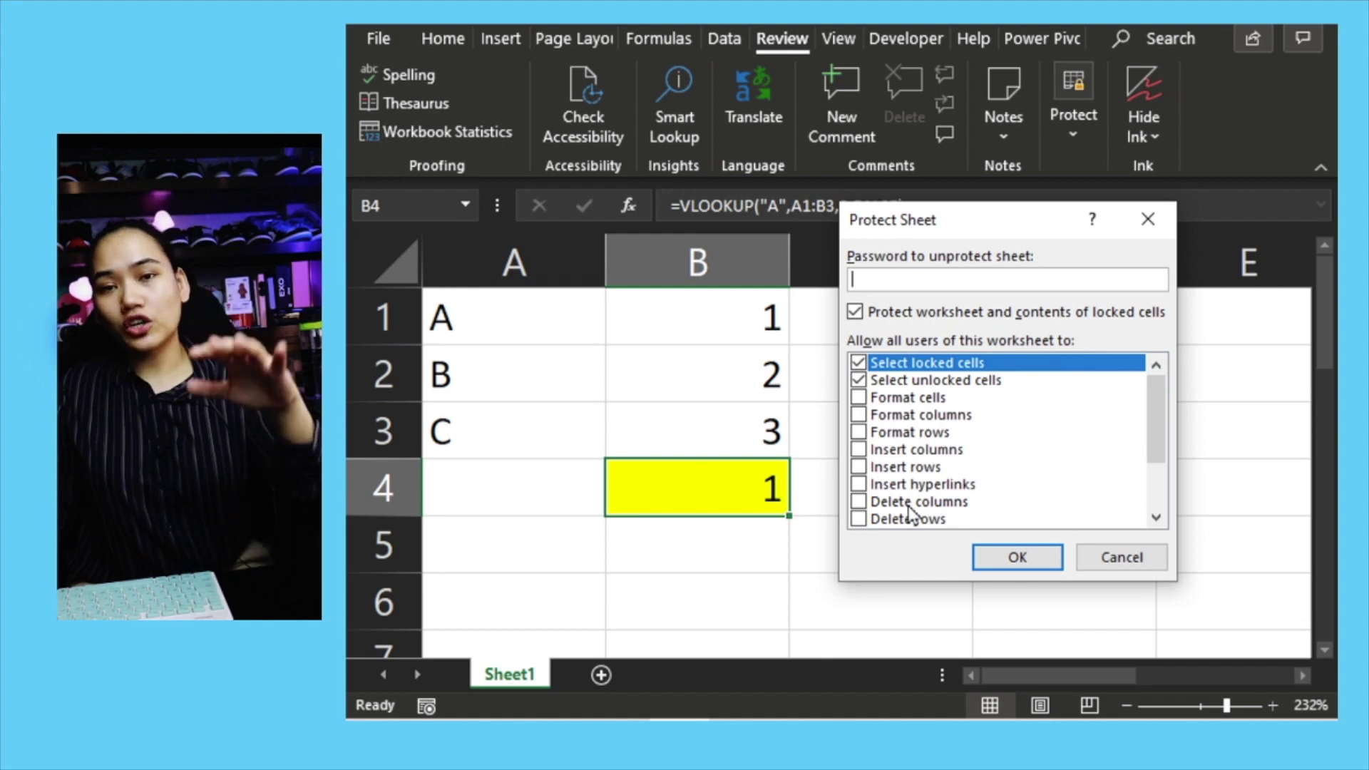
pyautogui.scroll(-1, 913, 505)
pyautogui.scroll(1, 913, 505)
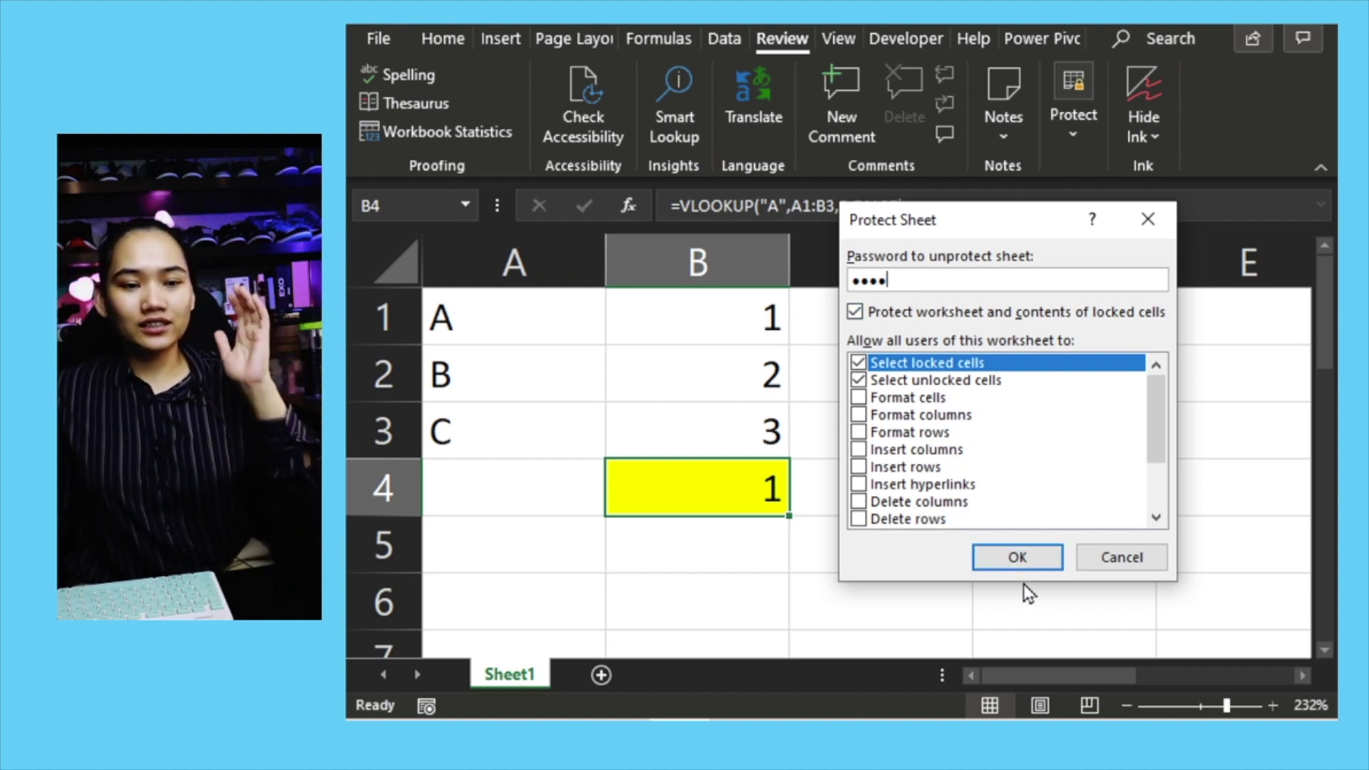
pyautogui.click(1003, 567)
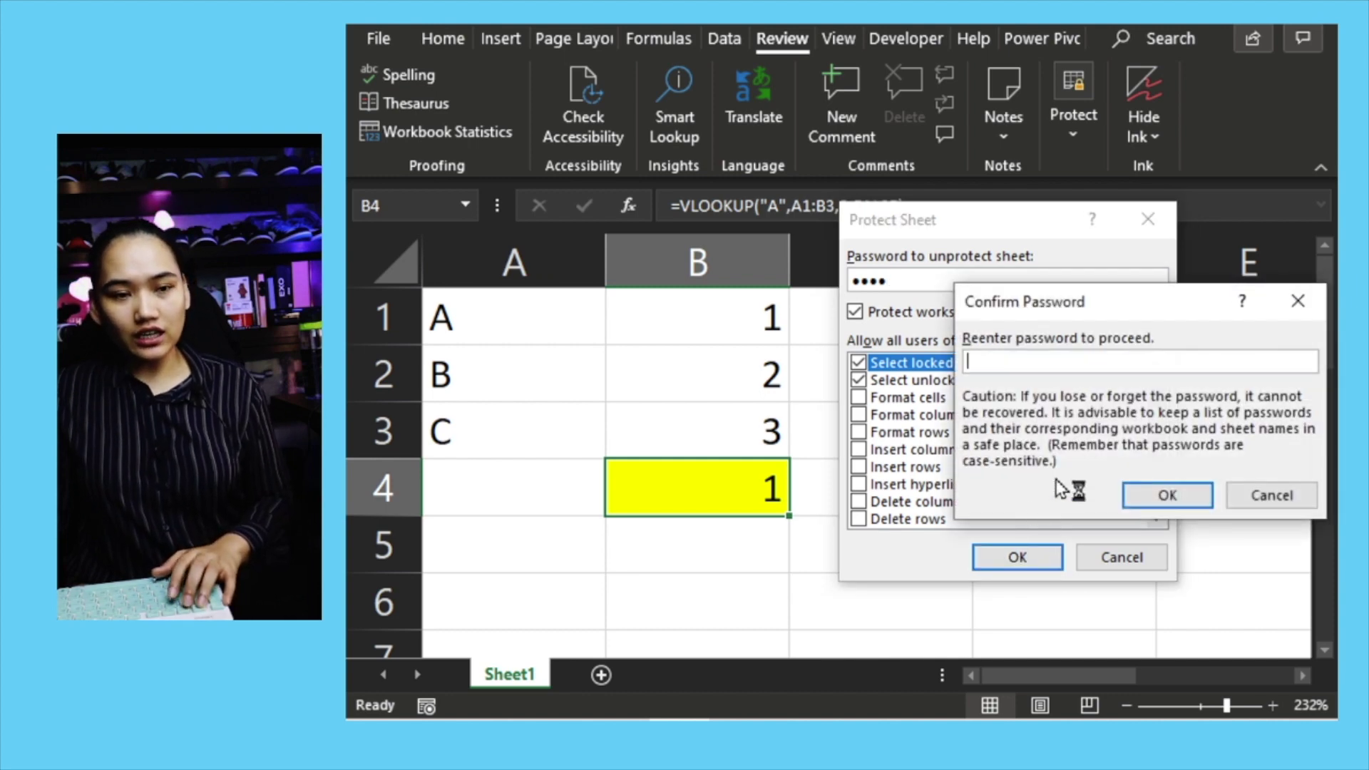
pyautogui.write('1234')
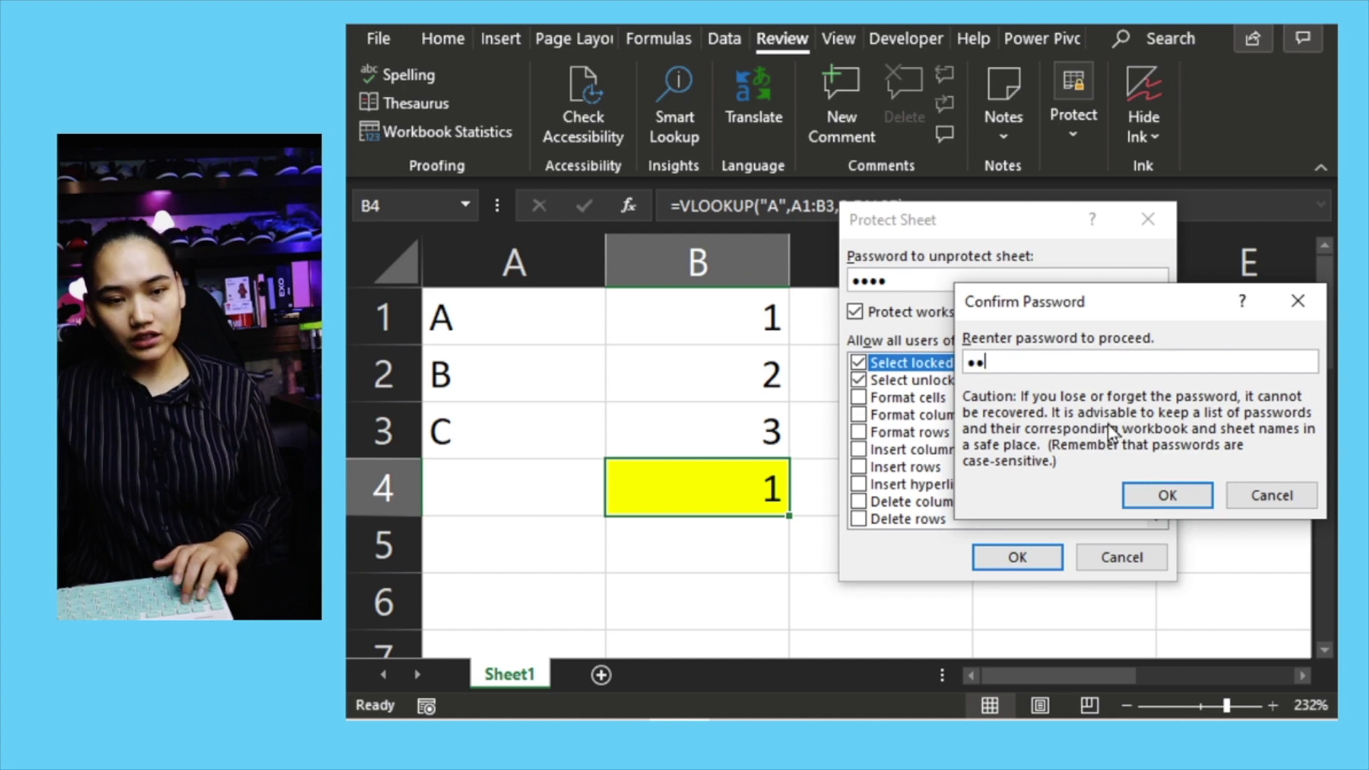
pyautogui.click(1134, 500)
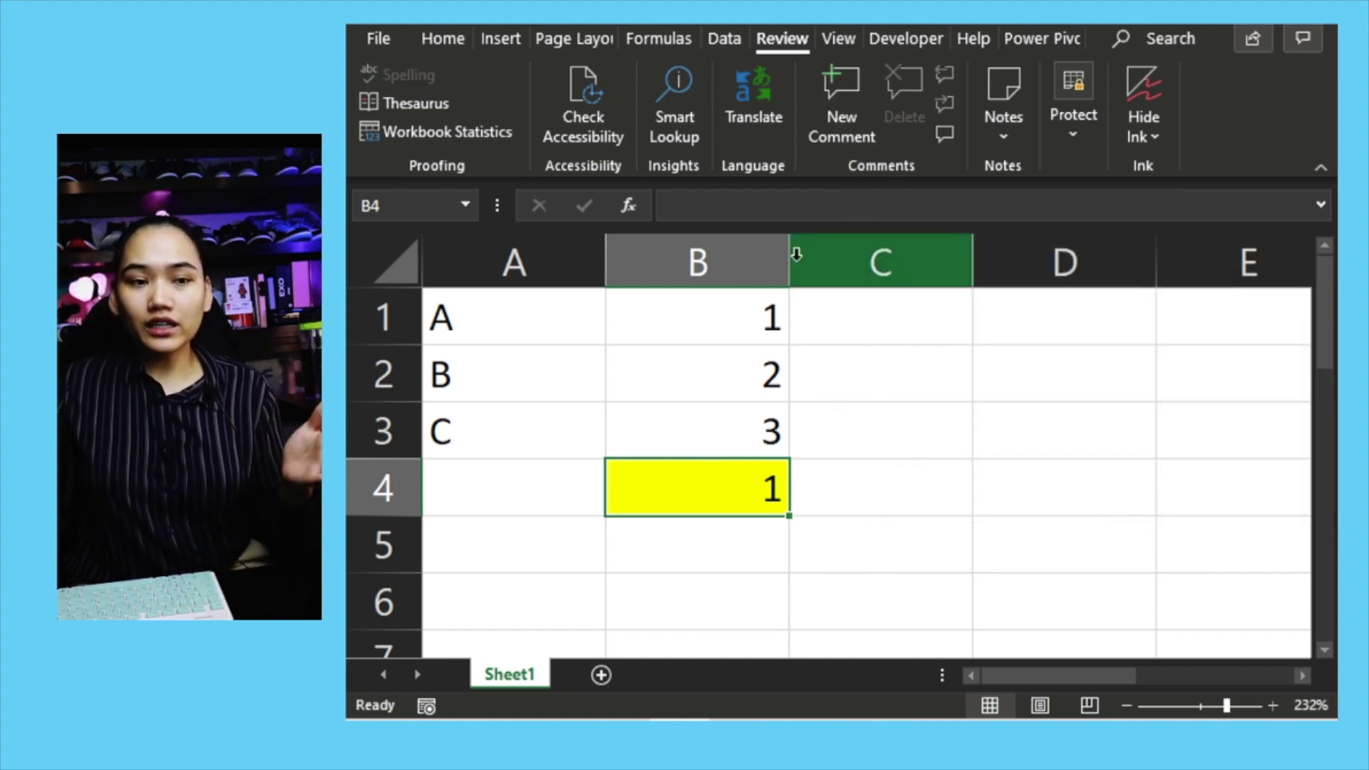
pyautogui.click(1086, 126)
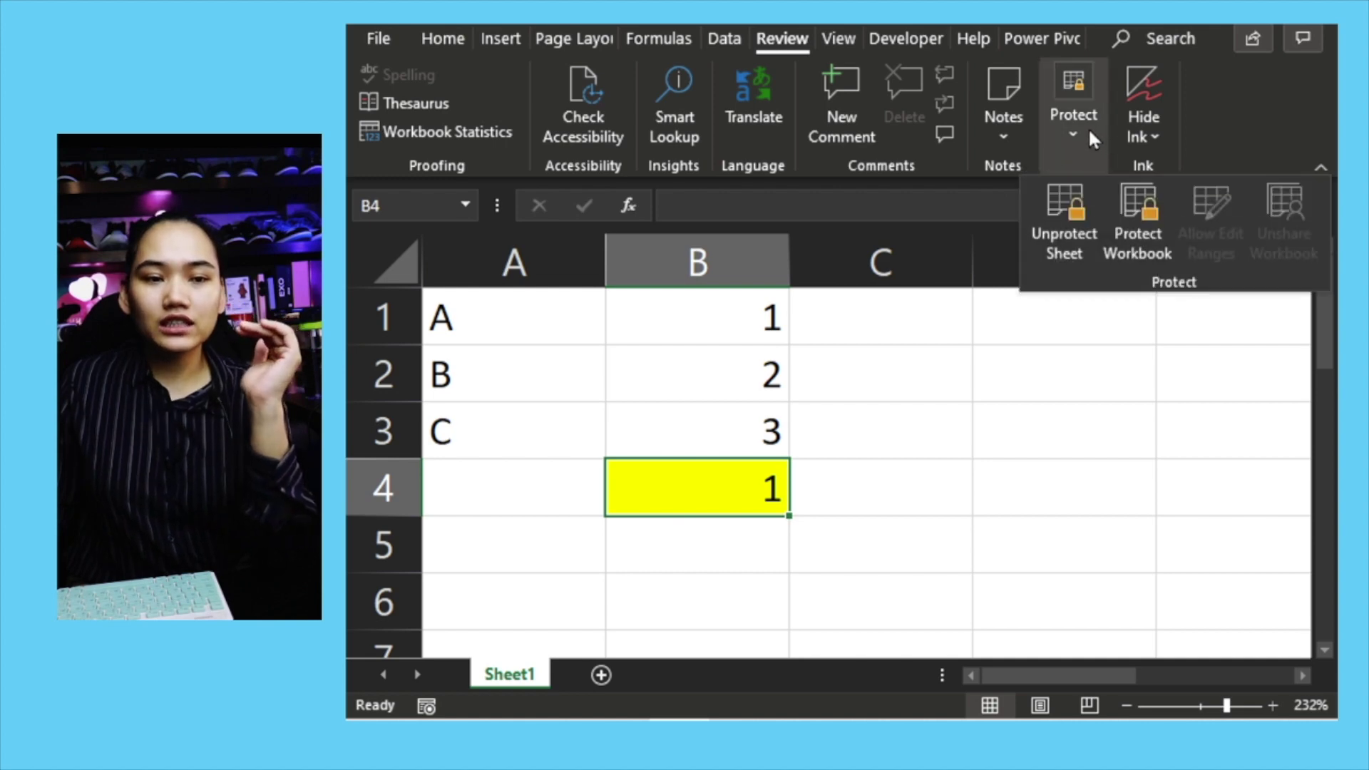
pyautogui.click(1079, 228)
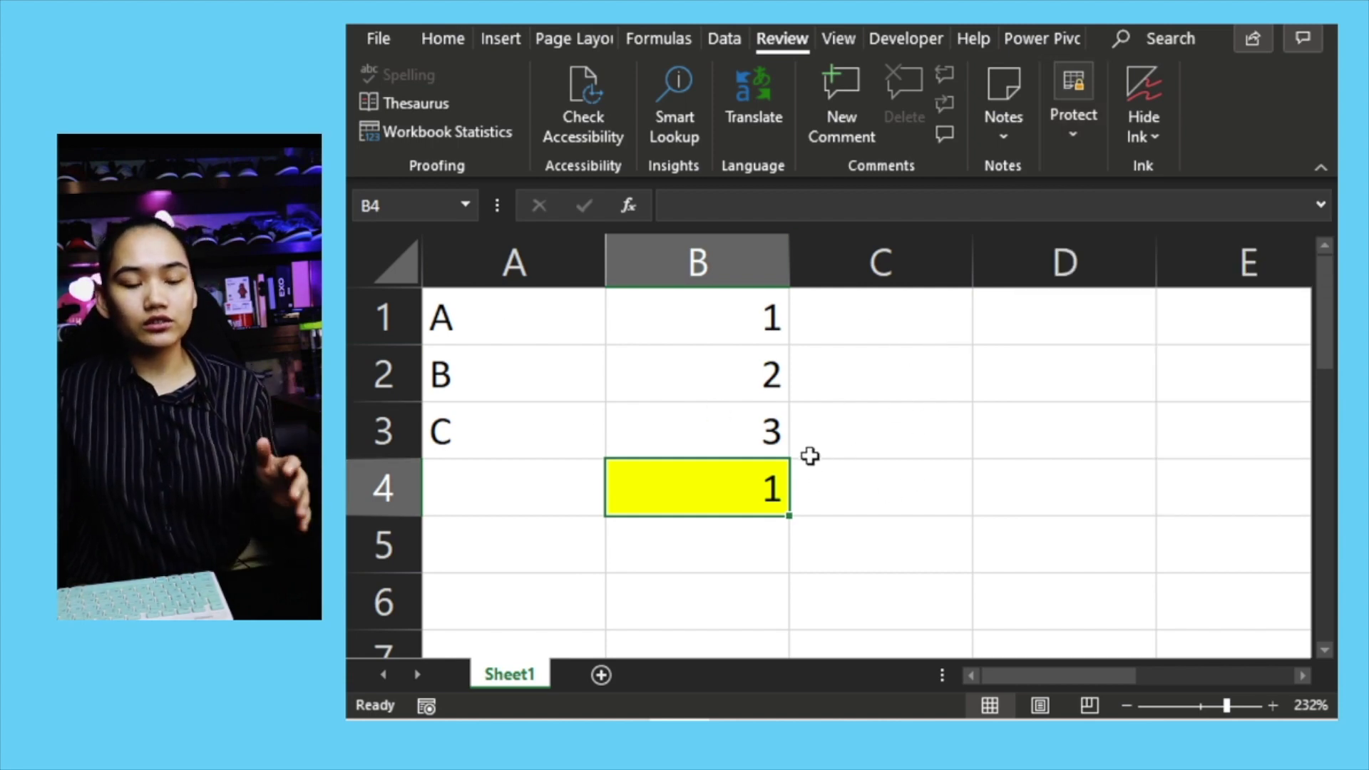
pyautogui.click(722, 412)
pyautogui.click(674, 312)
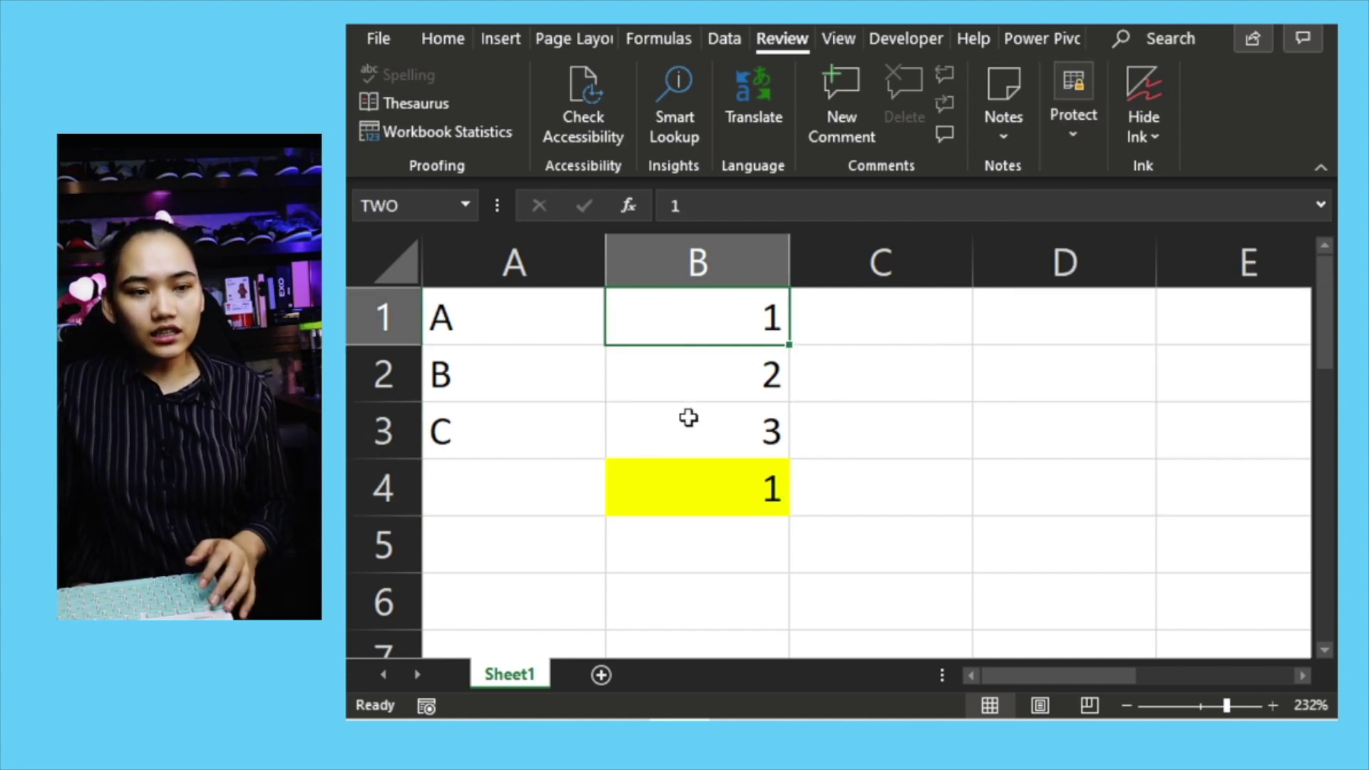
pyautogui.click(699, 493)
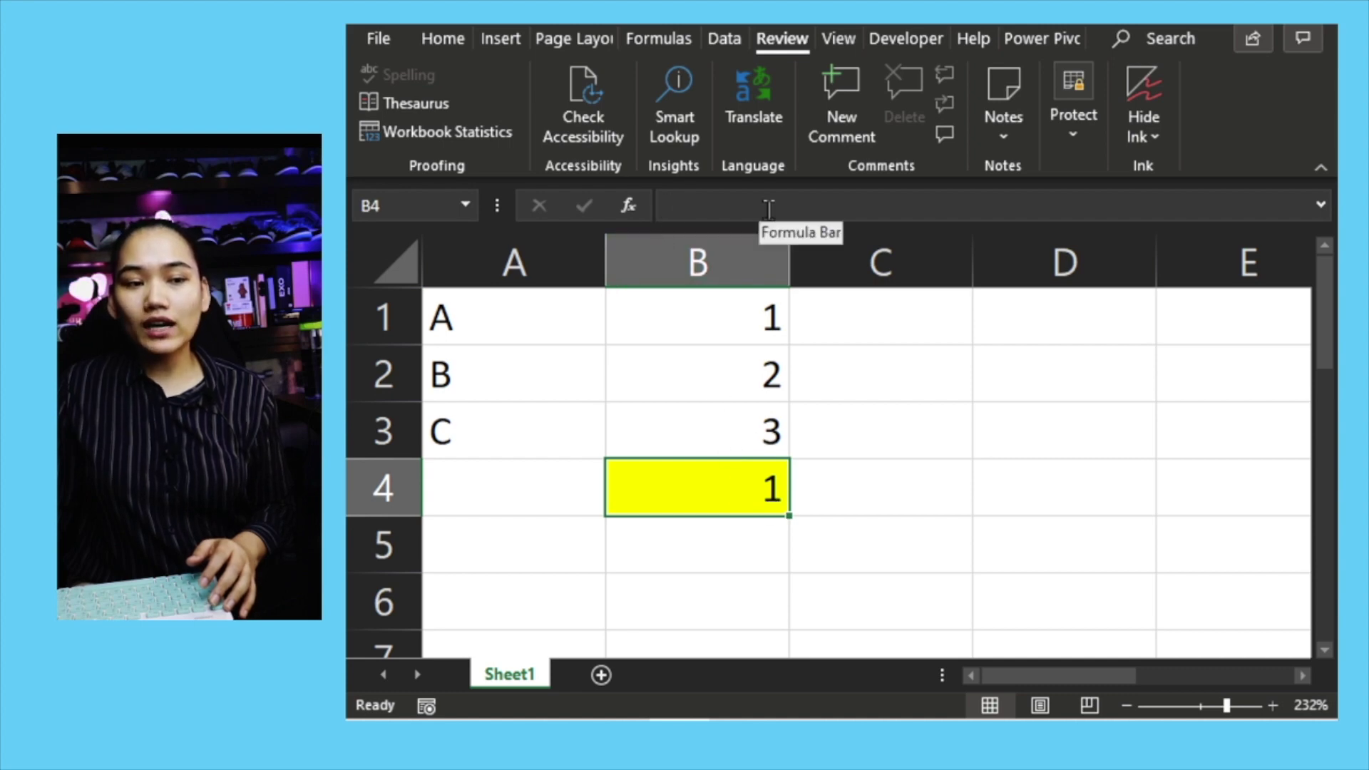
pyautogui.click(745, 208)
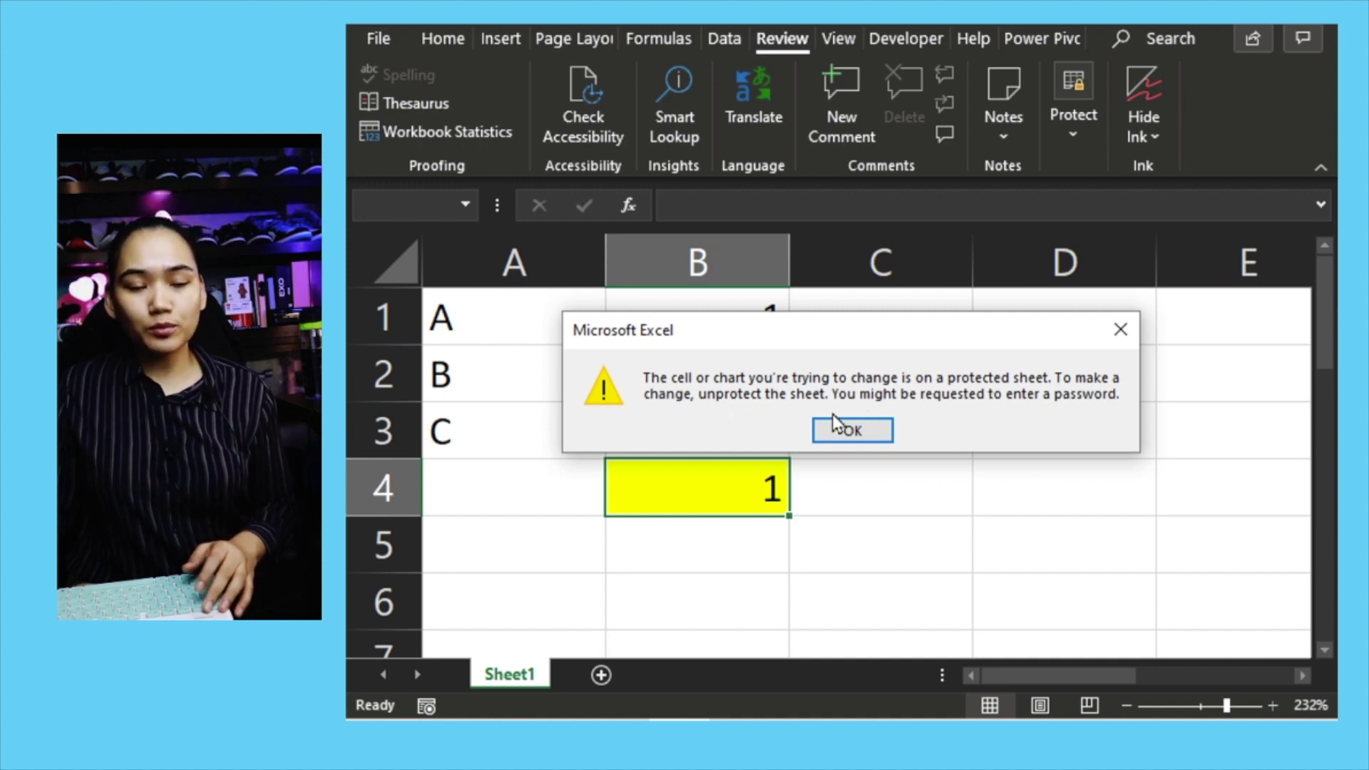
pyautogui.click(1127, 325)
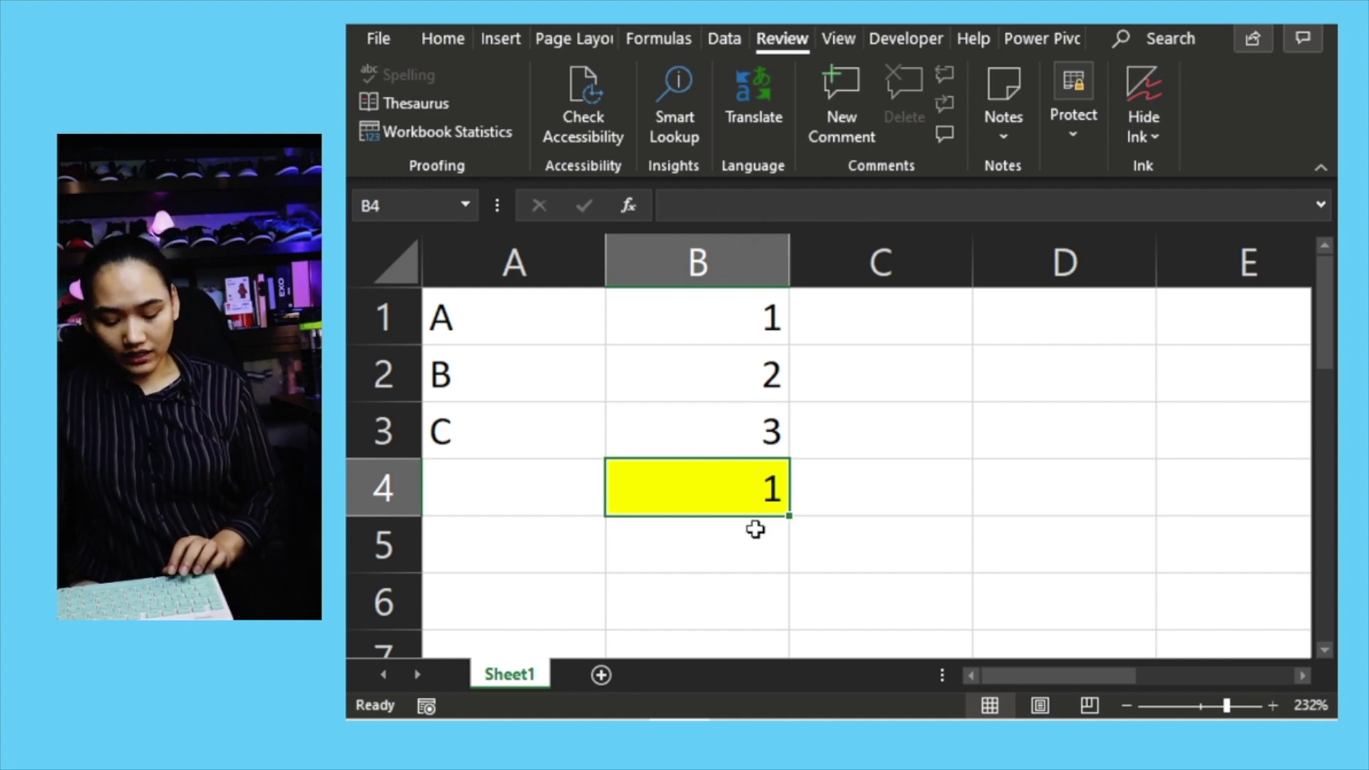
pyautogui.hotkey('ctrl', 'c')
pyautogui.click(862, 494)
pyautogui.hotkey('ctrl', 'v')
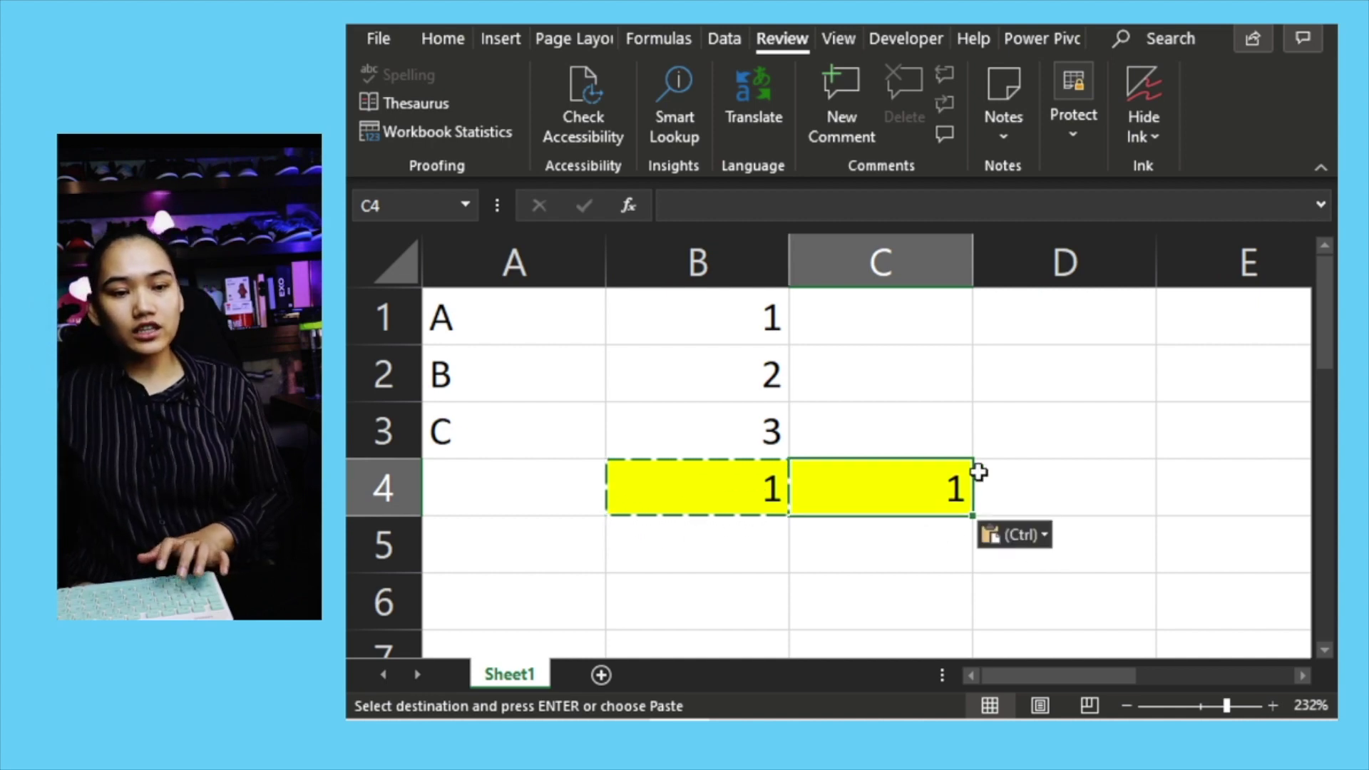
pyautogui.click(1005, 543)
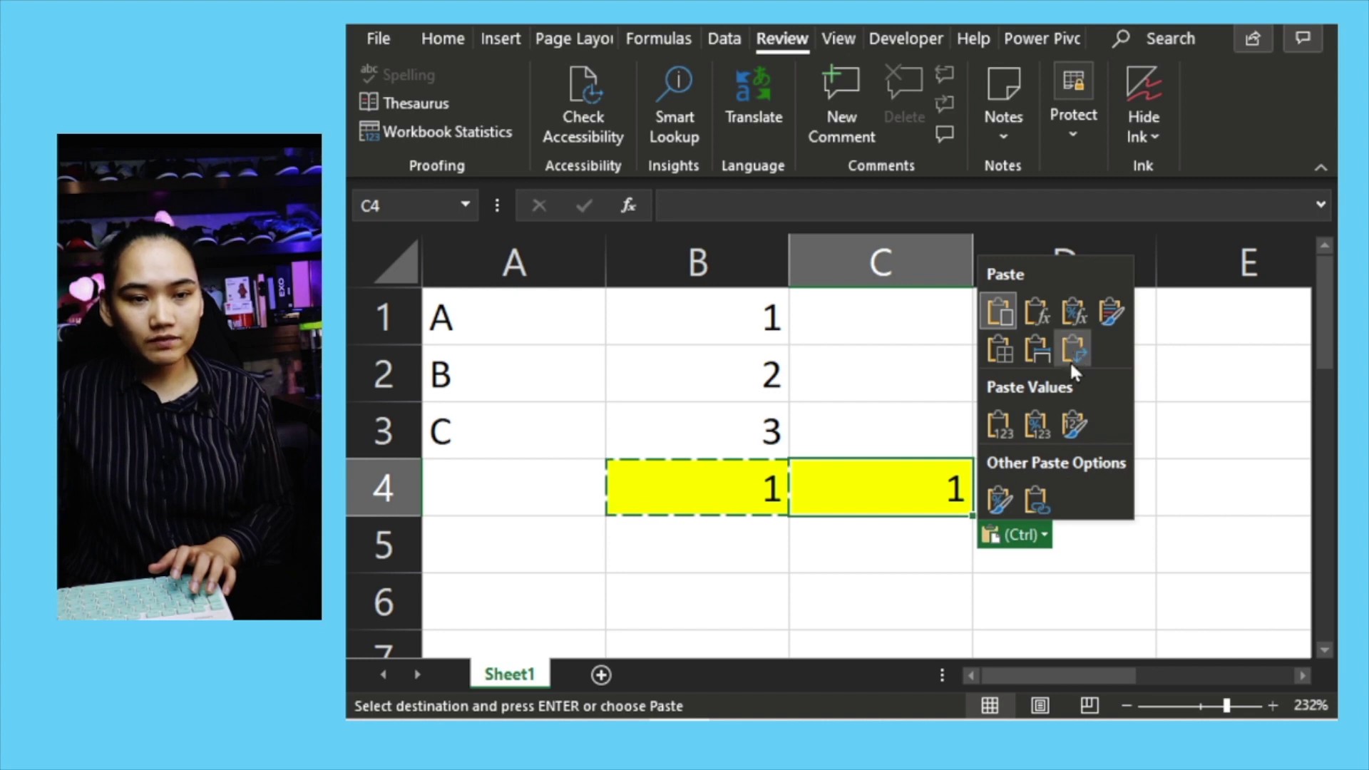
pyautogui.click(1072, 317)
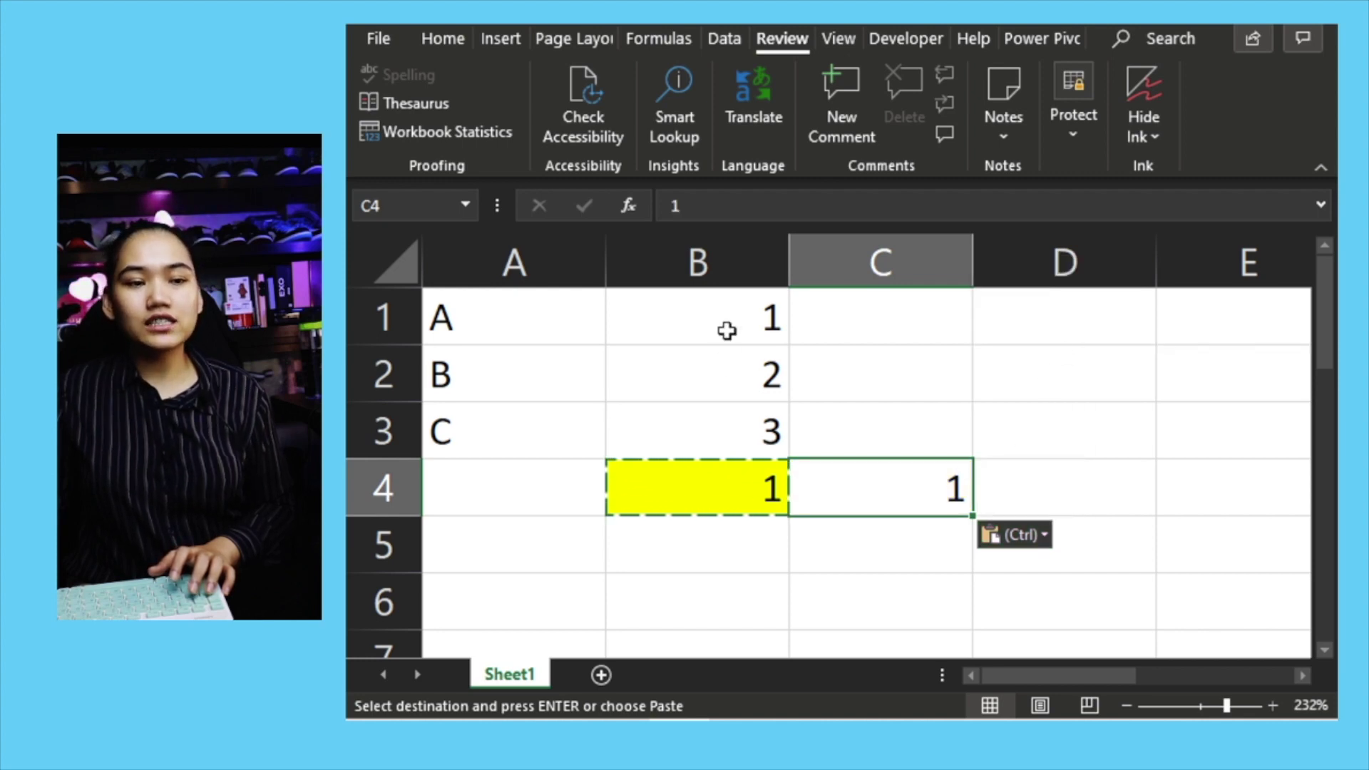
pyautogui.press('F2')
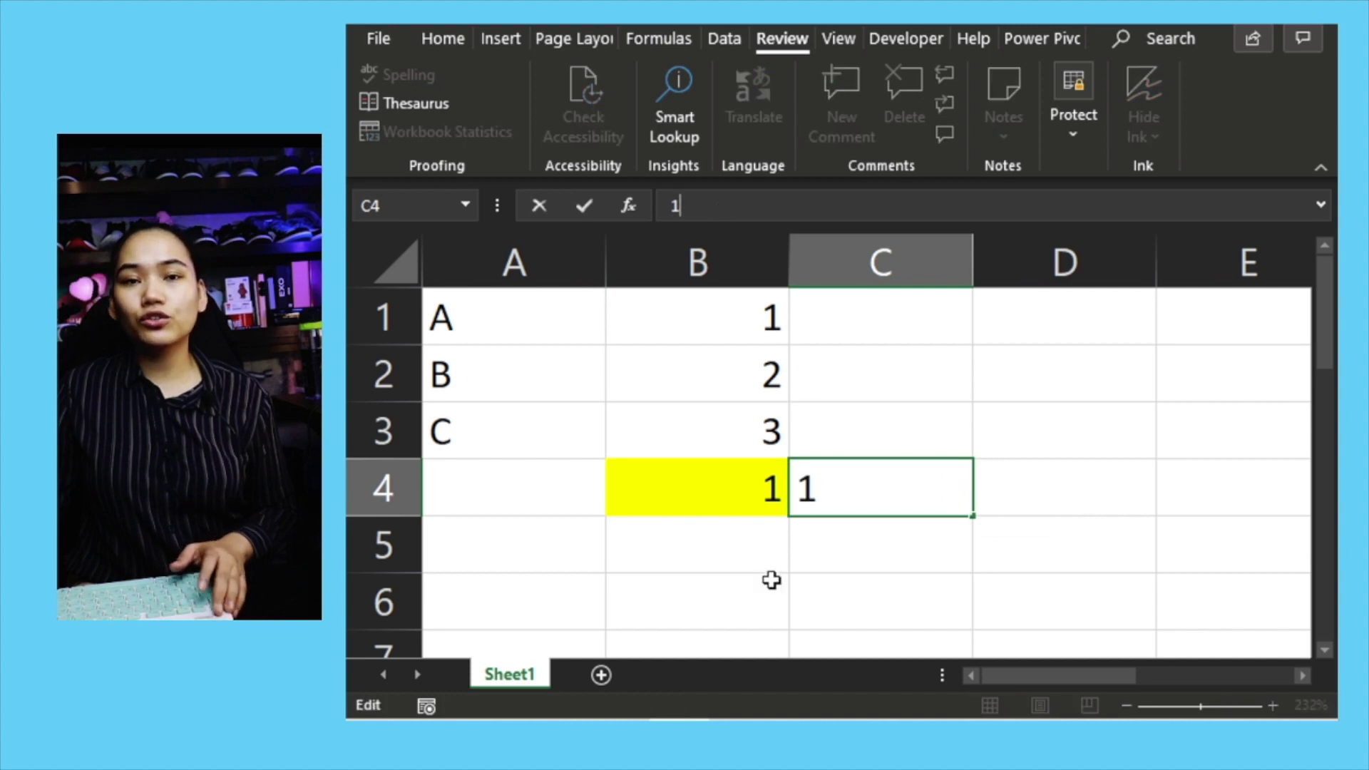
pyautogui.press('Escape')
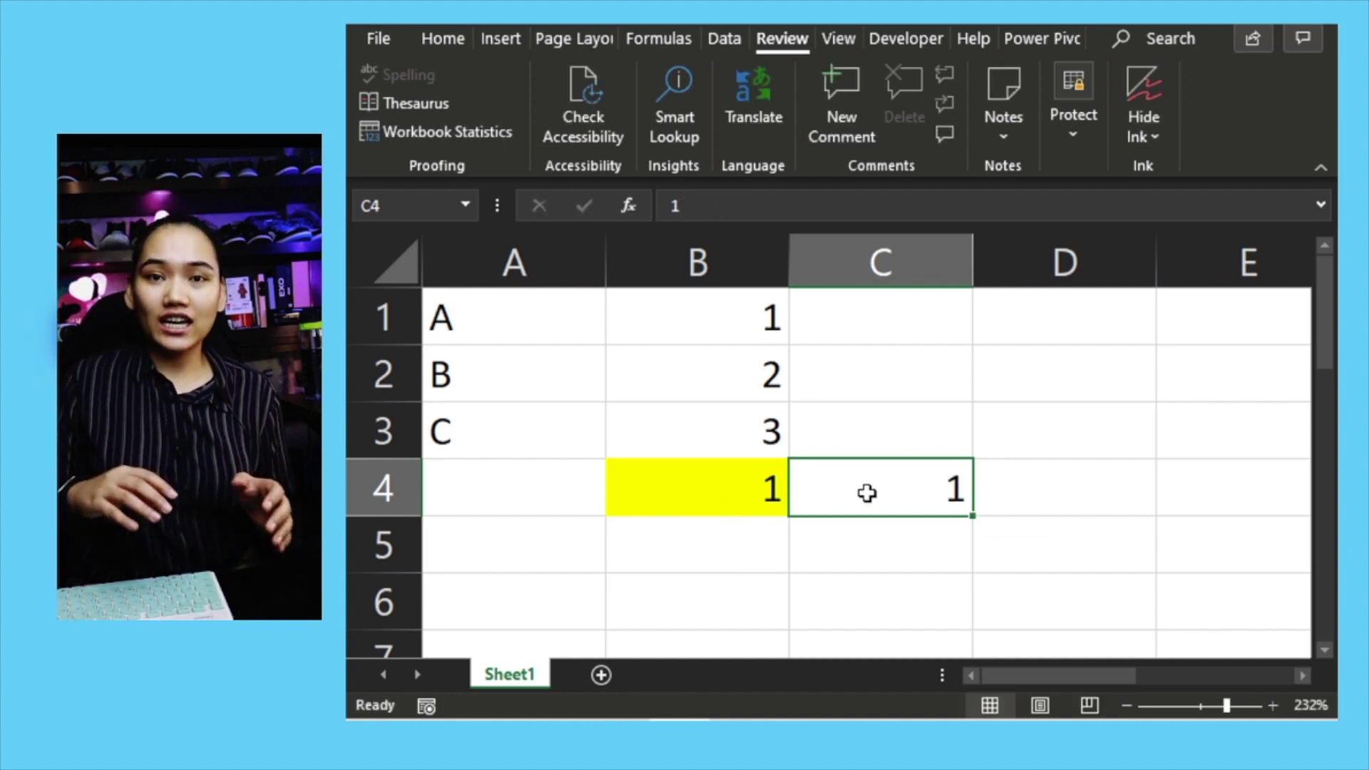
pyautogui.press('Delete')
pyautogui.click(707, 489)
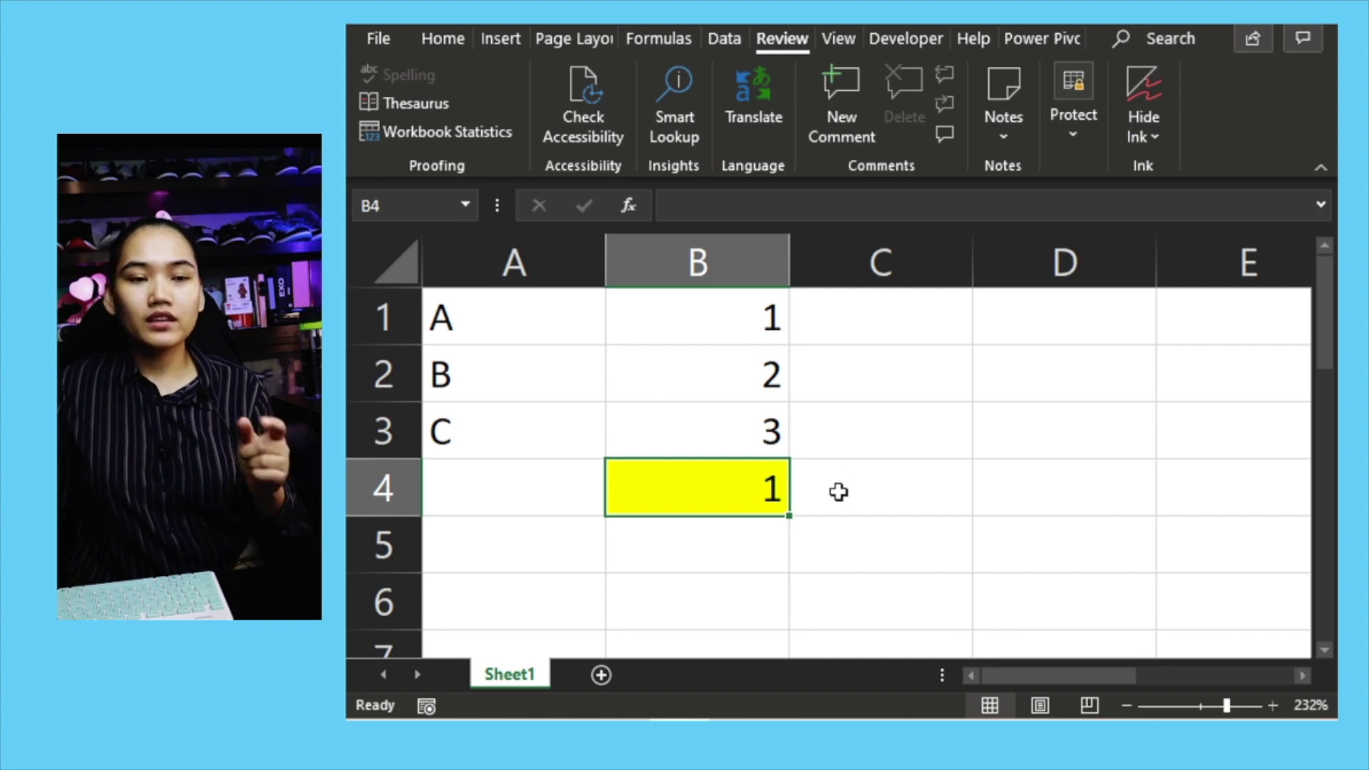
# Step: Remove the worksheet's protection using its password
pyautogui.click(1071, 132)
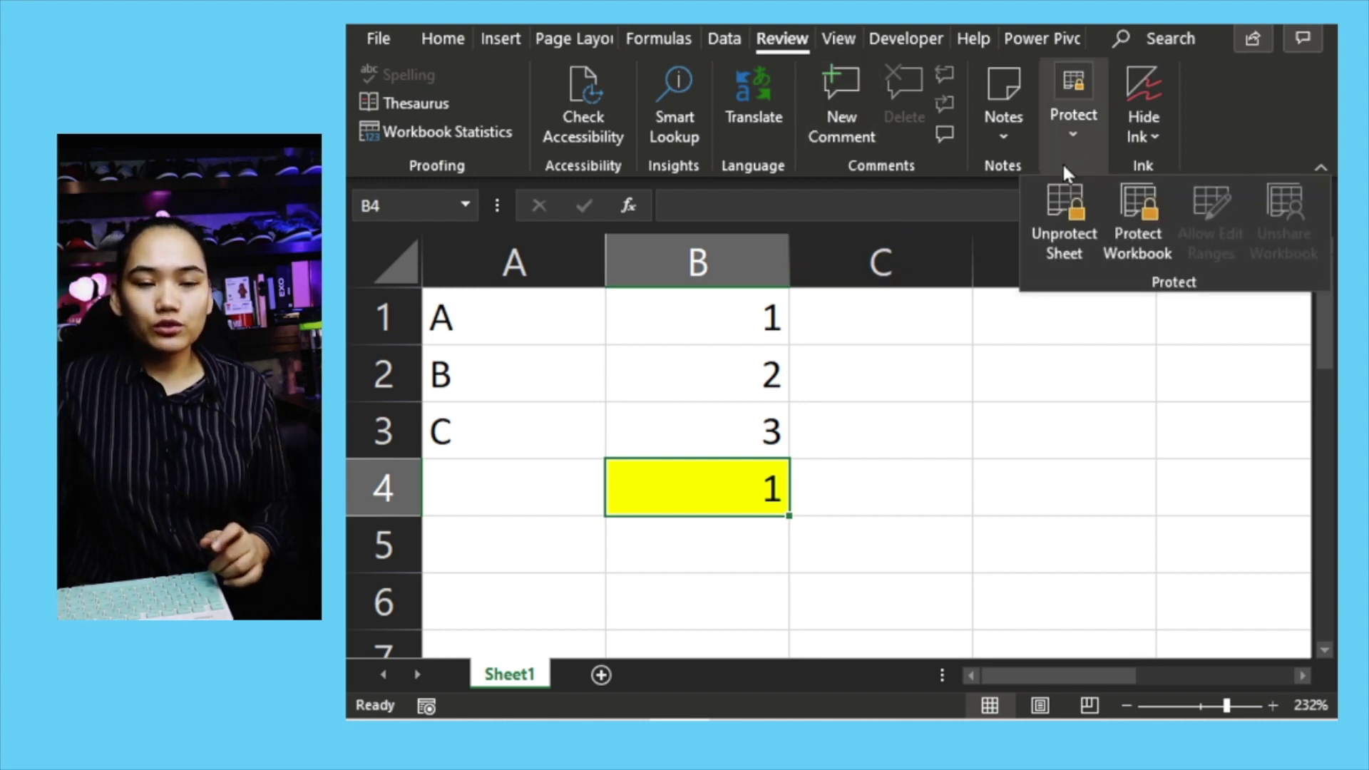
pyautogui.click(1071, 228)
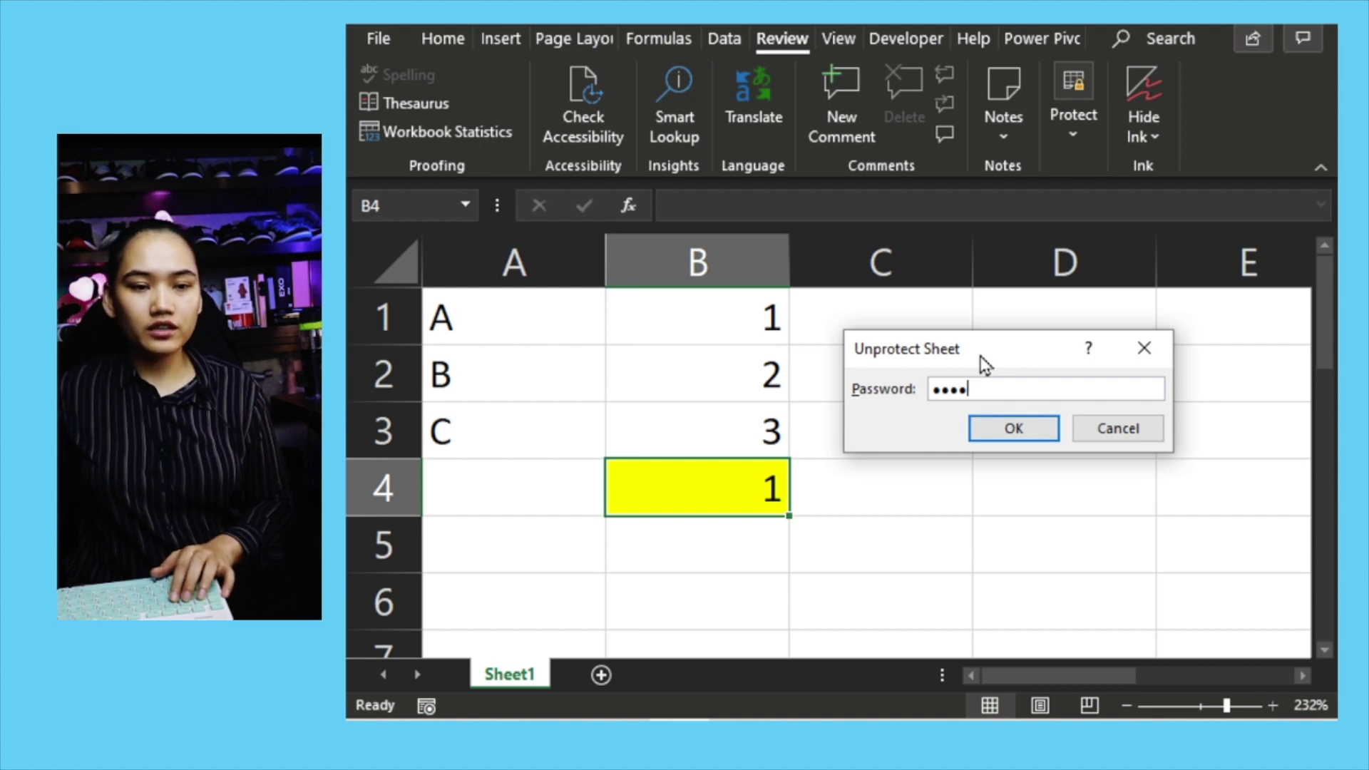
pyautogui.press('Return')
# Step: Re-protect the sheet with a password, disallowing selection of locked cells
pyautogui.click(1077, 107)
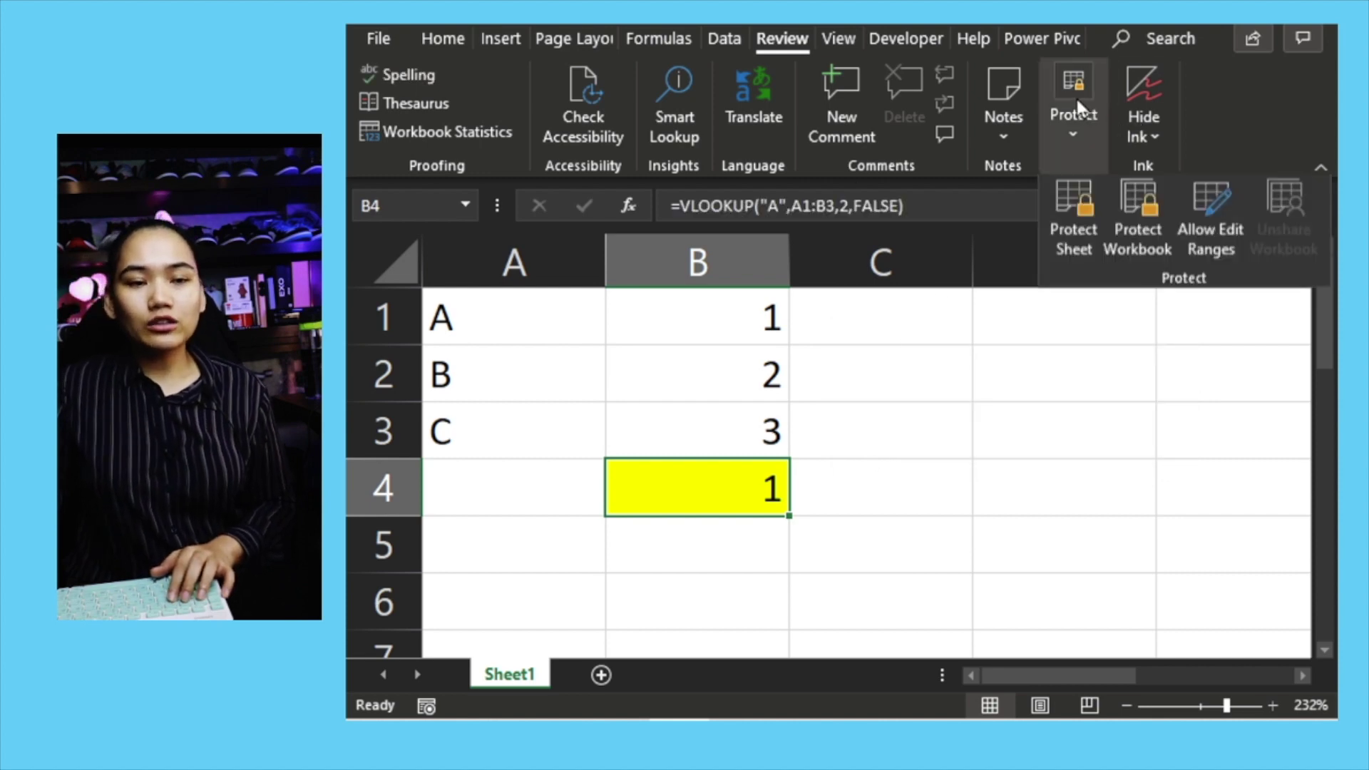
pyautogui.click(1073, 232)
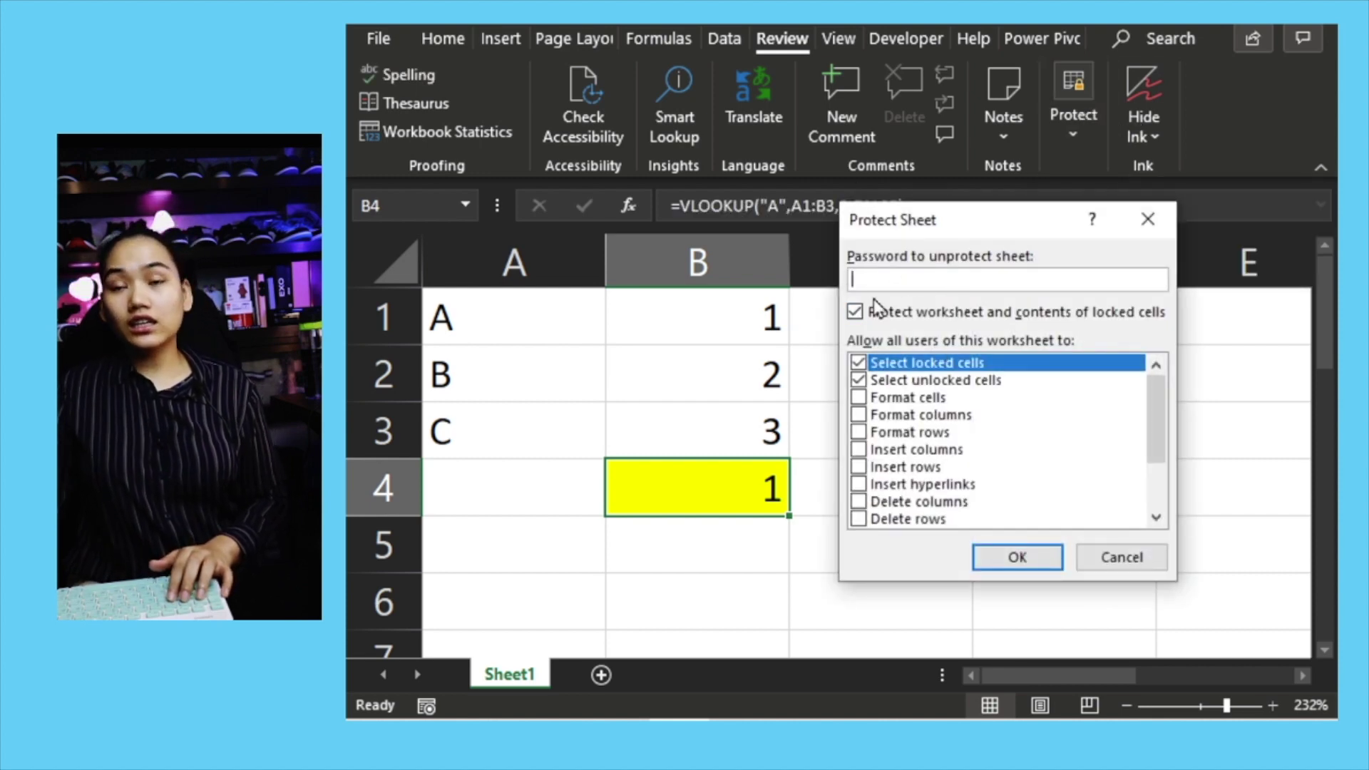
pyautogui.write('1234')
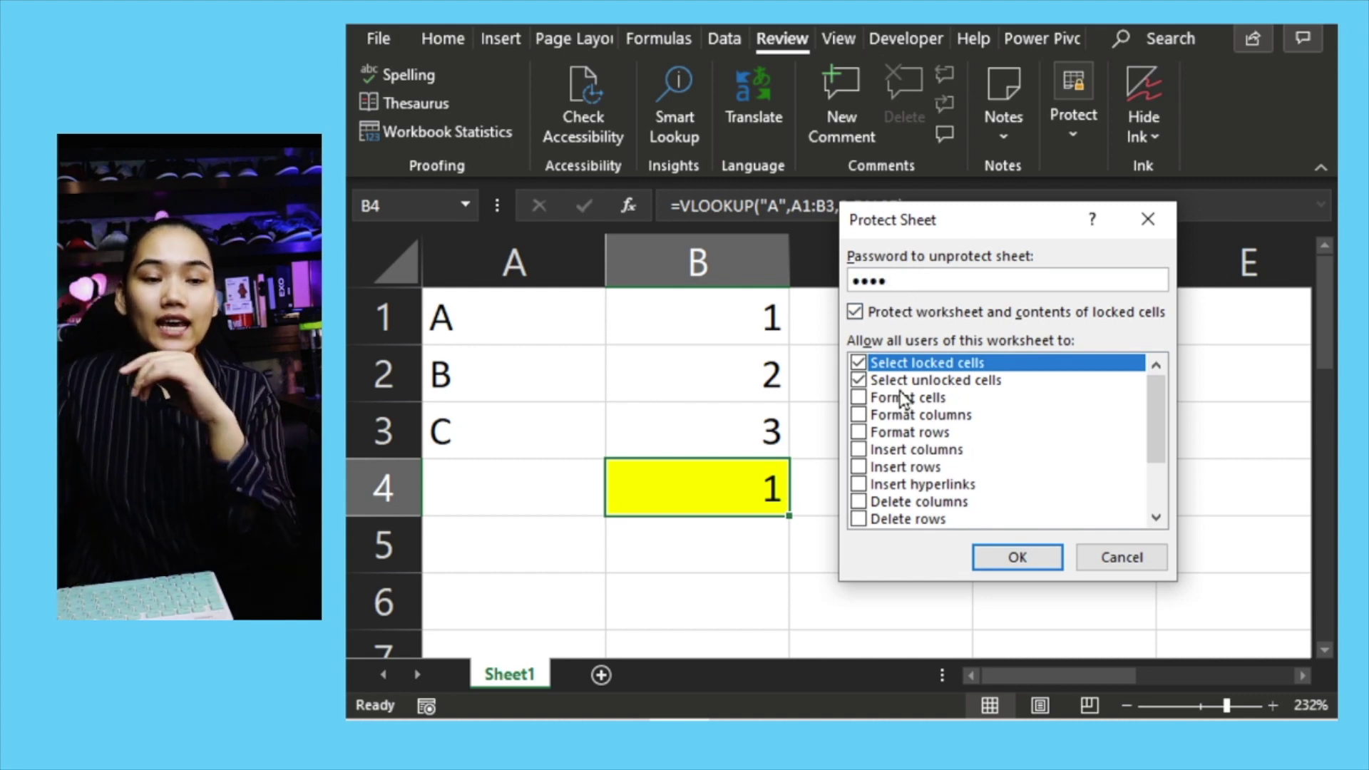
pyautogui.click(858, 363)
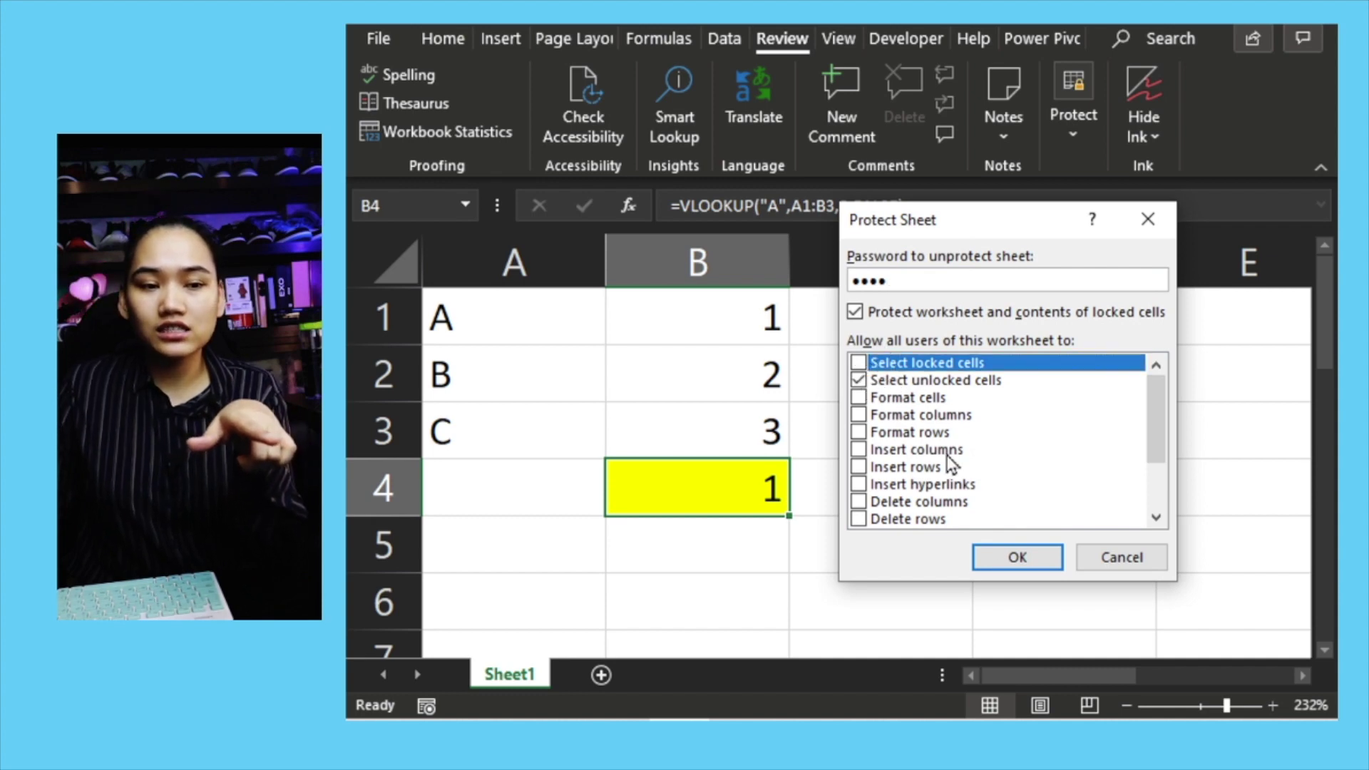
pyautogui.click(1012, 558)
pyautogui.write('1234')
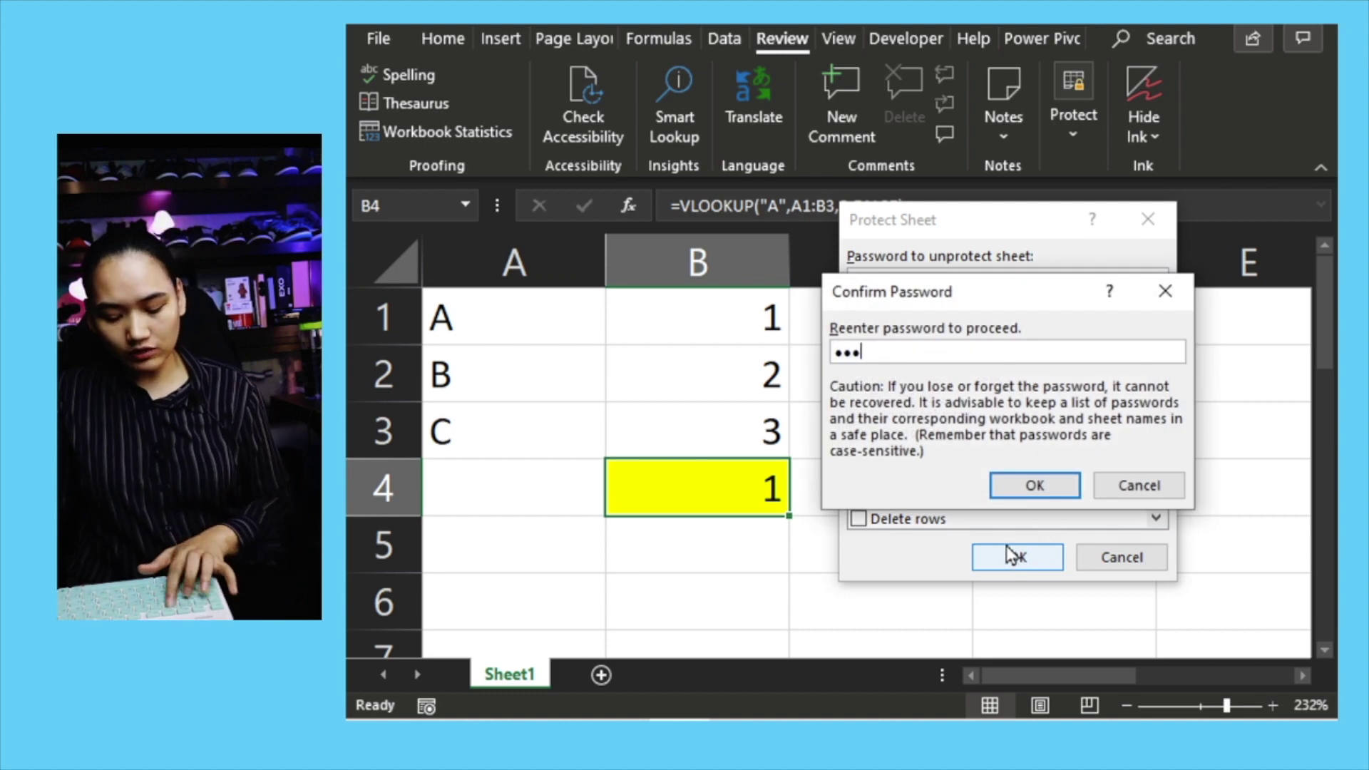
pyautogui.click(1070, 497)
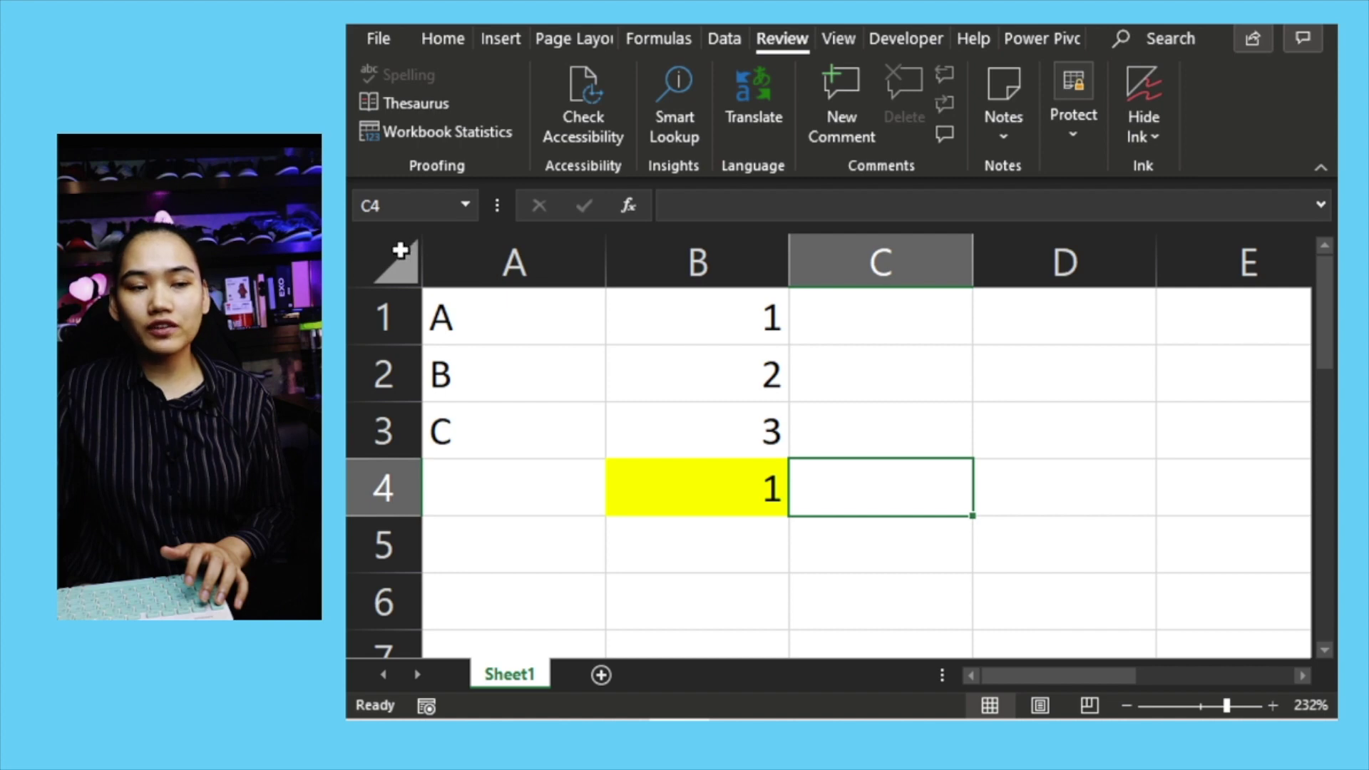
# Step: Copy A1:C6 to D1, inspect the pasted result in E4, then undo the paste
pyautogui.moveTo(452, 307); pyautogui.dragTo(920, 569)
pyautogui.hotkey('ctrl', 'c')
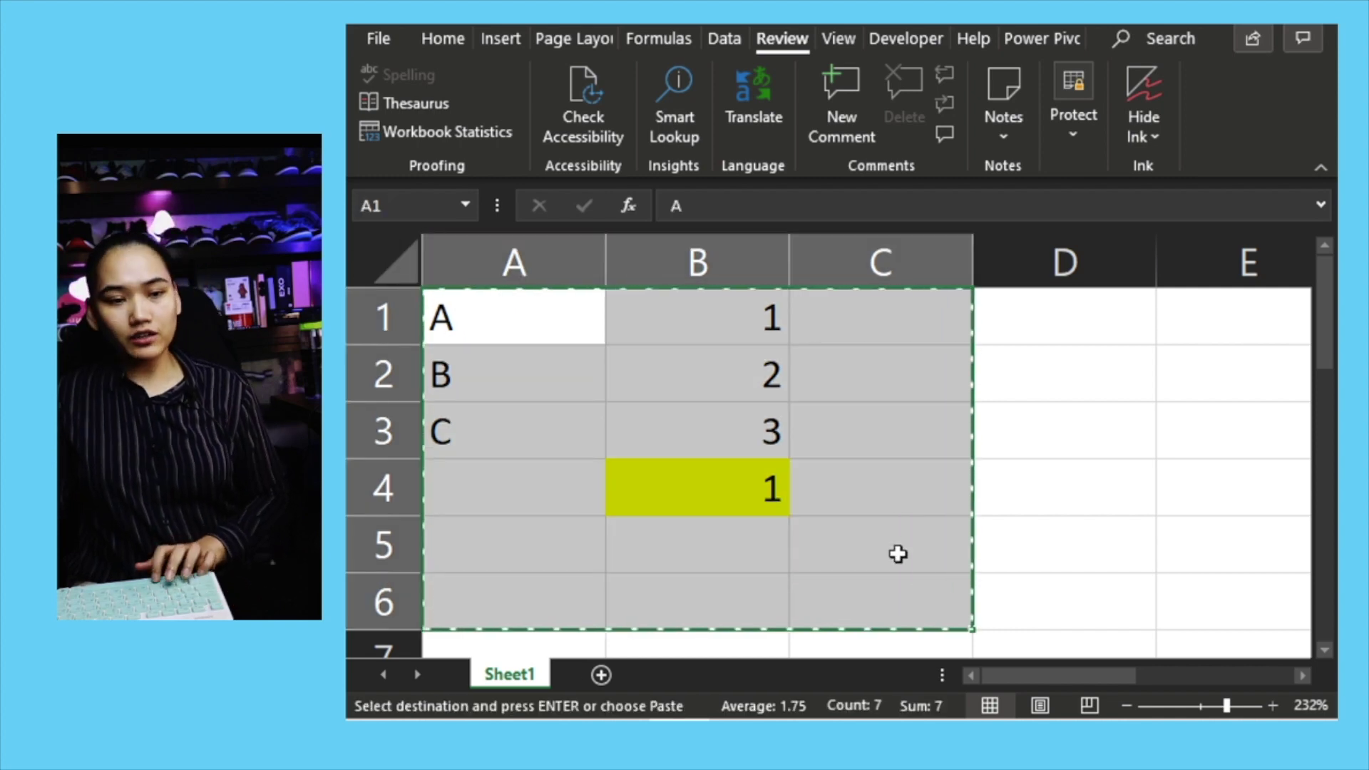
pyautogui.click(1042, 422)
pyautogui.click(1063, 319)
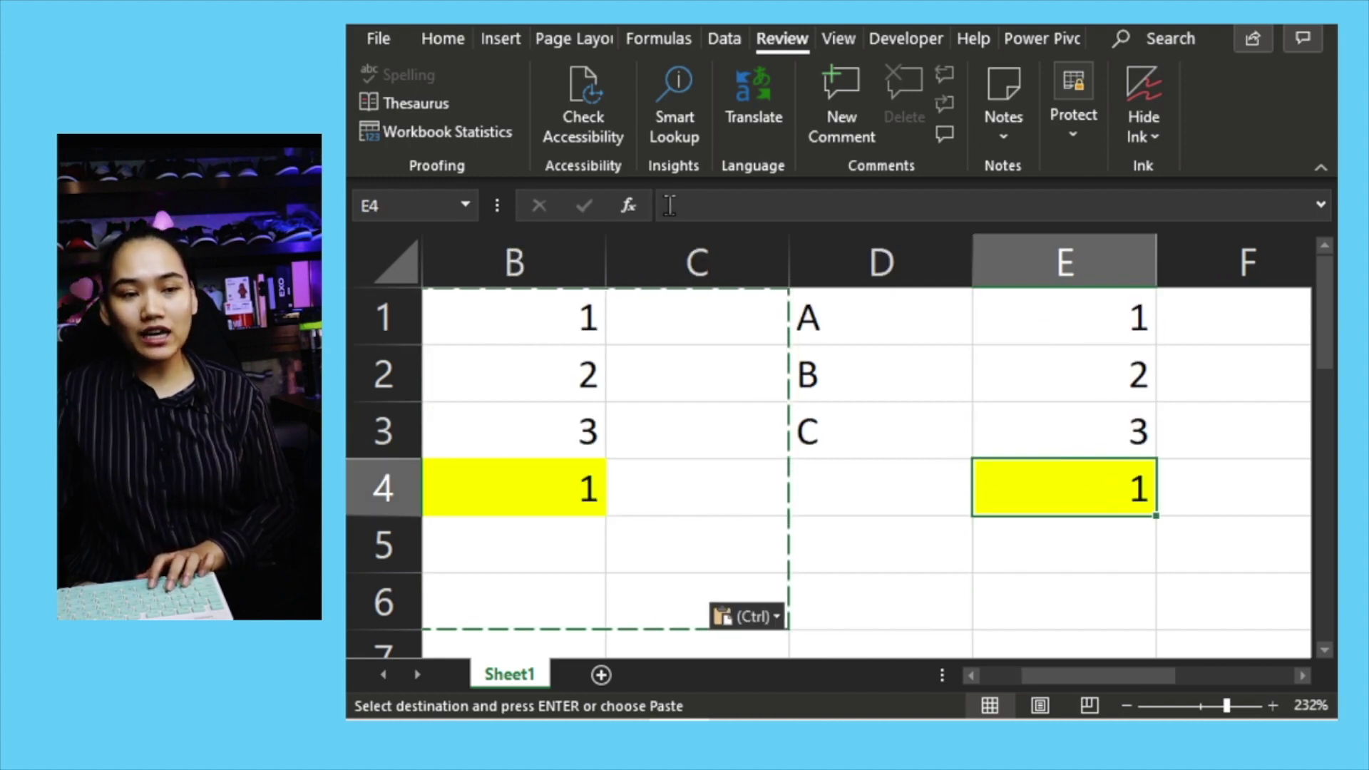
pyautogui.click(669, 205)
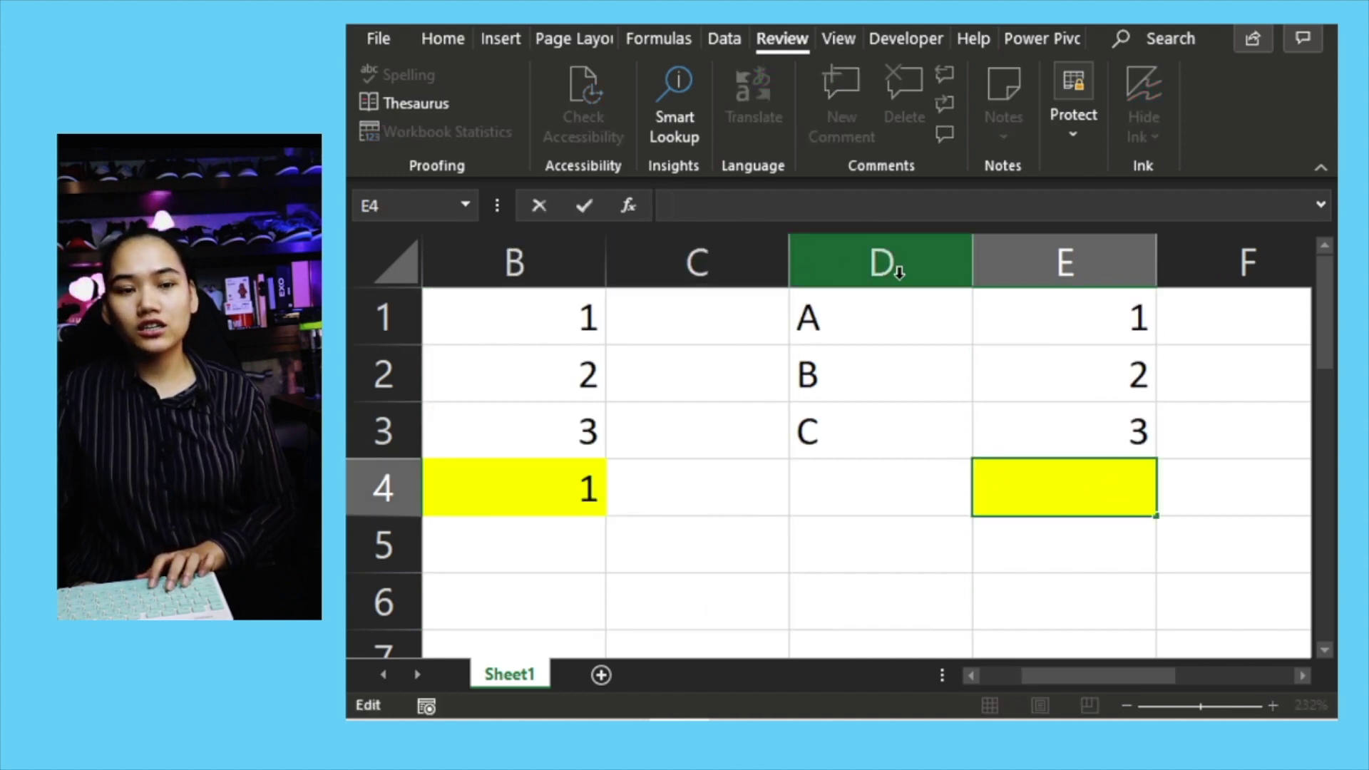
pyautogui.press('Escape')
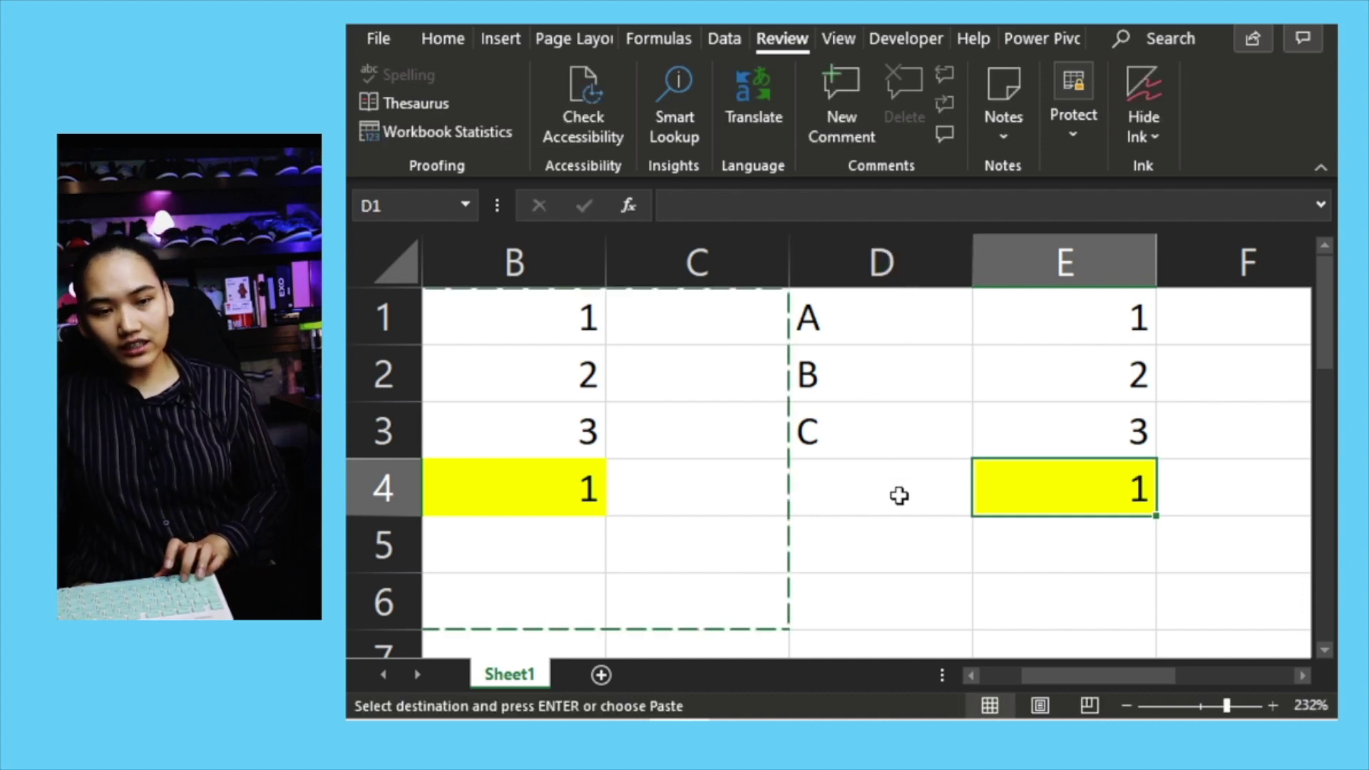
pyautogui.hotkey('ctrl', 'z')
pyautogui.press('Escape')
pyautogui.moveTo(1106, 676); pyautogui.dragTo(884, 674)
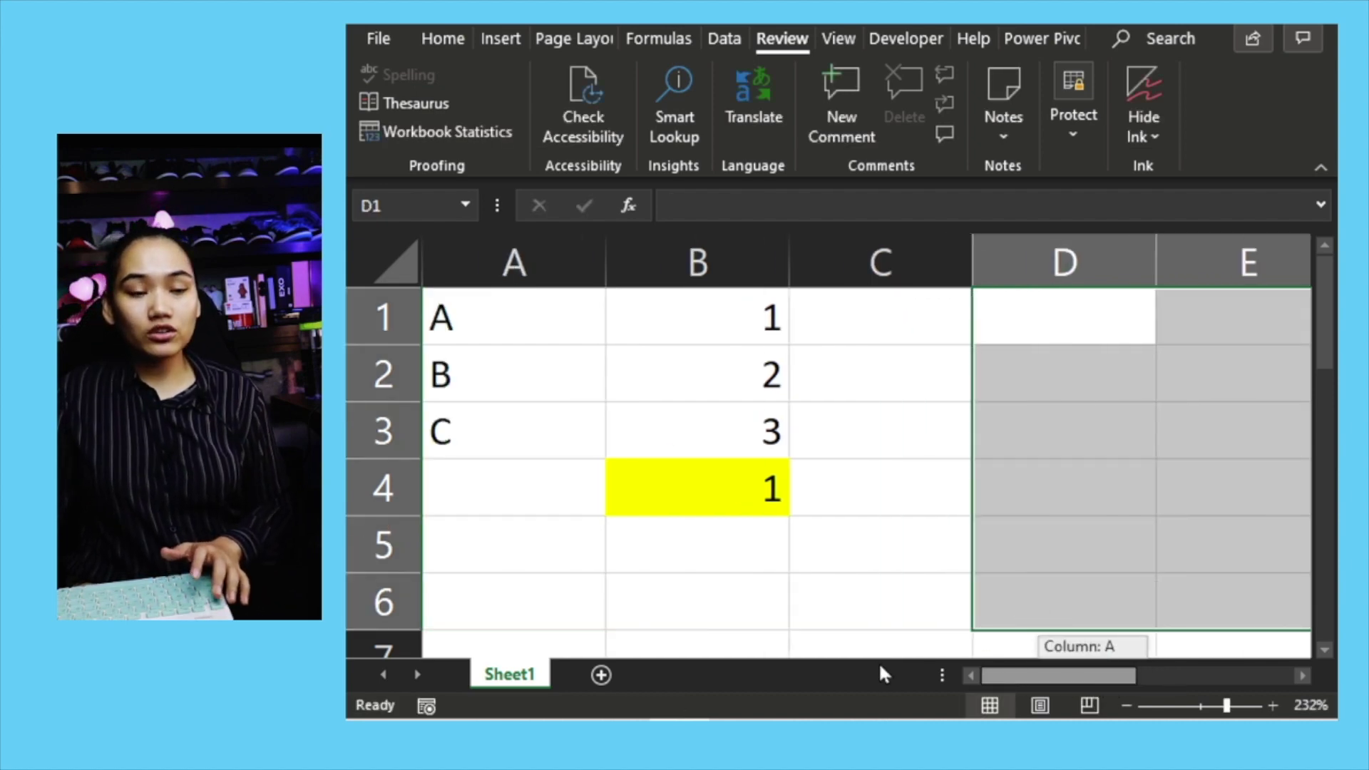
# Step: Enter 5 in B1 so the protected lookup in B4 shows 5
pyautogui.click(729, 431)
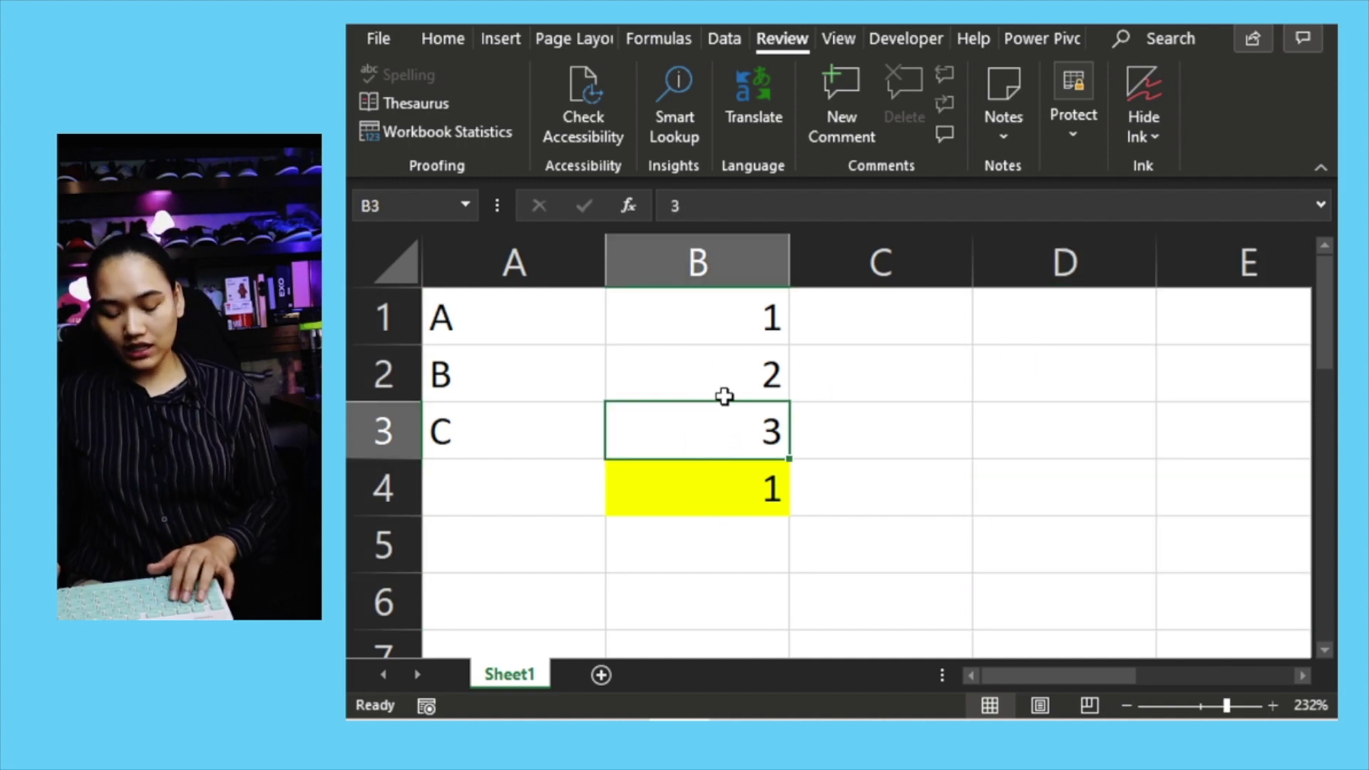
pyautogui.write('4')
pyautogui.press('Escape')
pyautogui.press('Up')
pyautogui.press('Up')
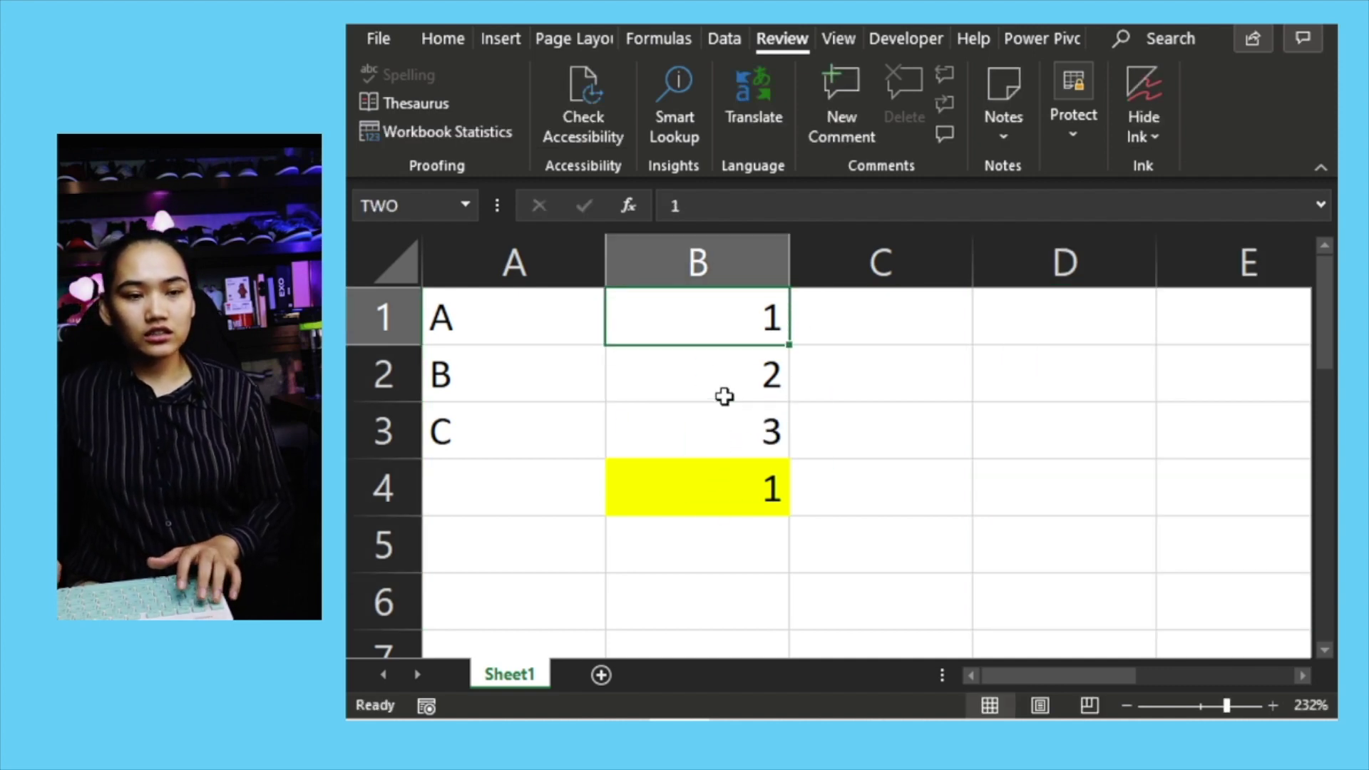
pyautogui.write('5')
pyautogui.press('Return')
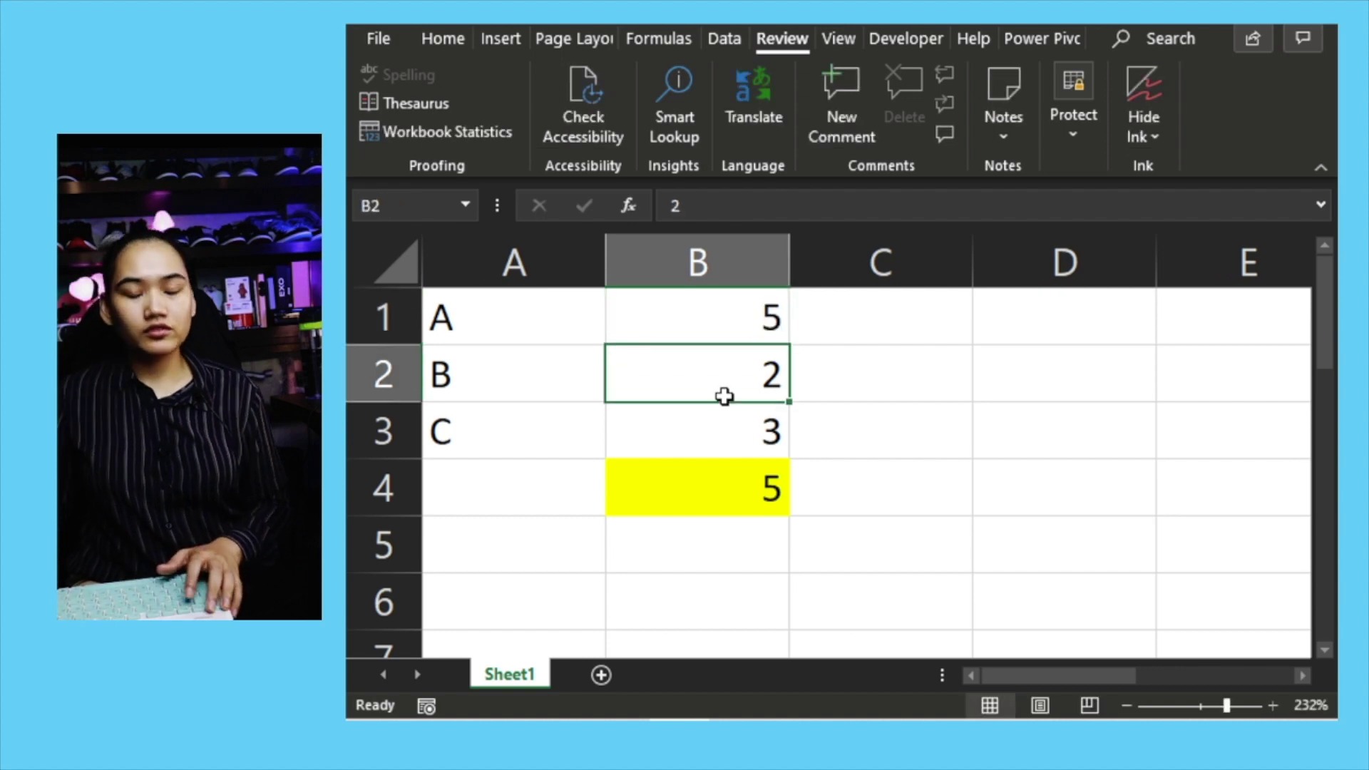